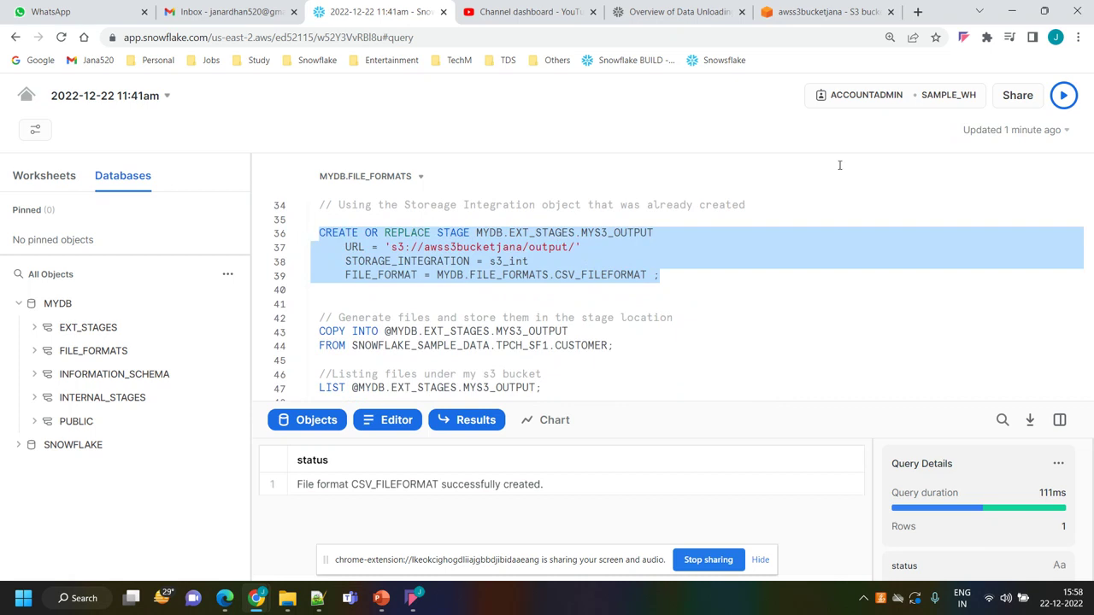
- Try running the CREATE OR REPLACE STAGE statement for MYDB.EXT_STAGES.MYS3_OUTPUT, and check its output URL against the S3_INT integration
key("ctrl+Return")
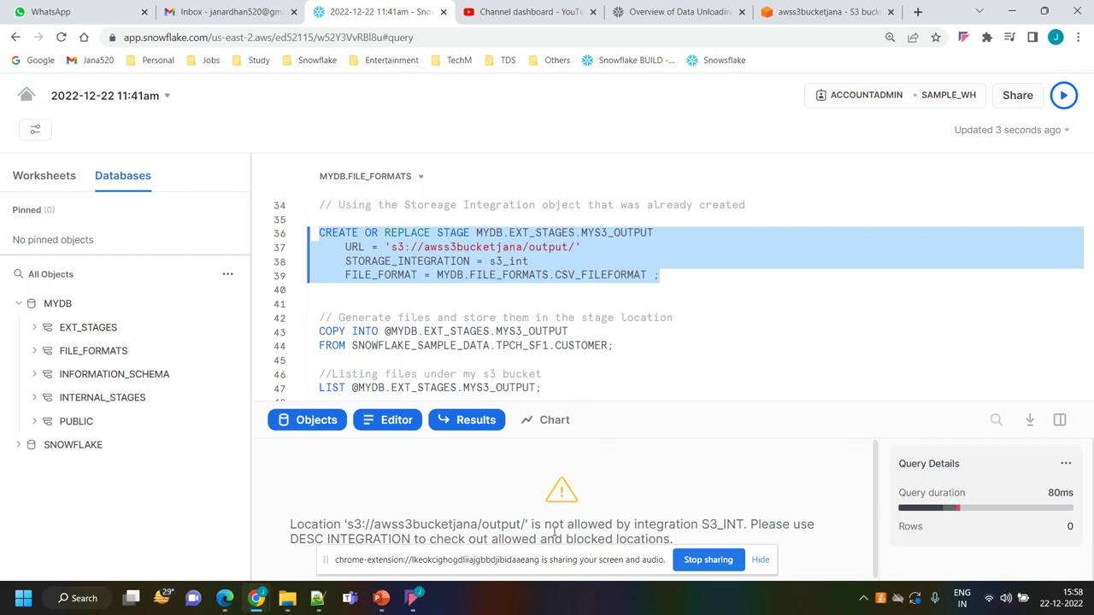
left_click(646, 278)
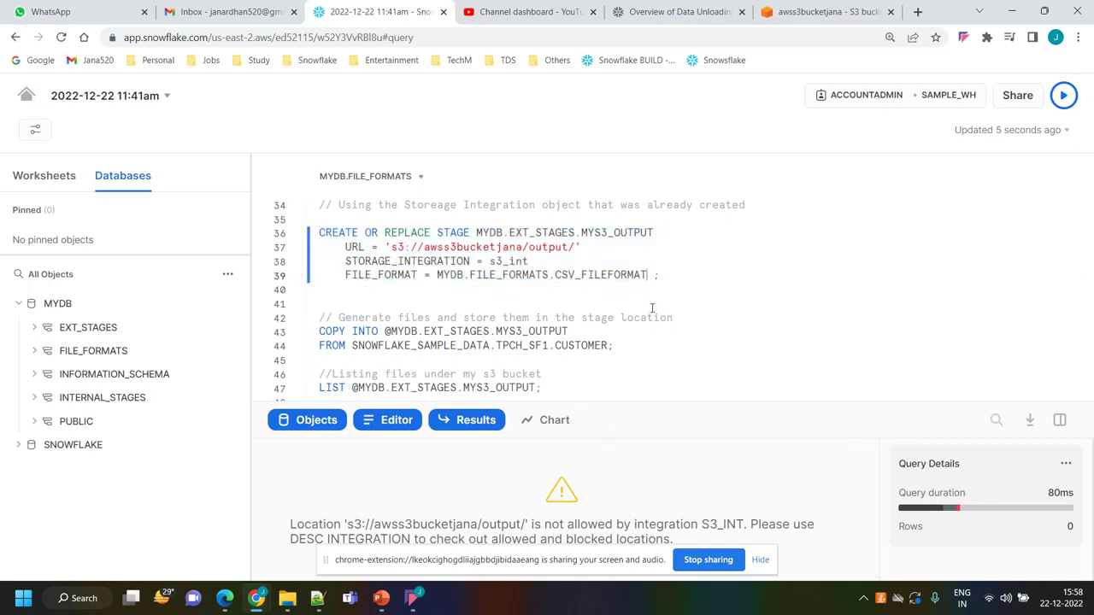
scroll(651, 307, "up", 2)
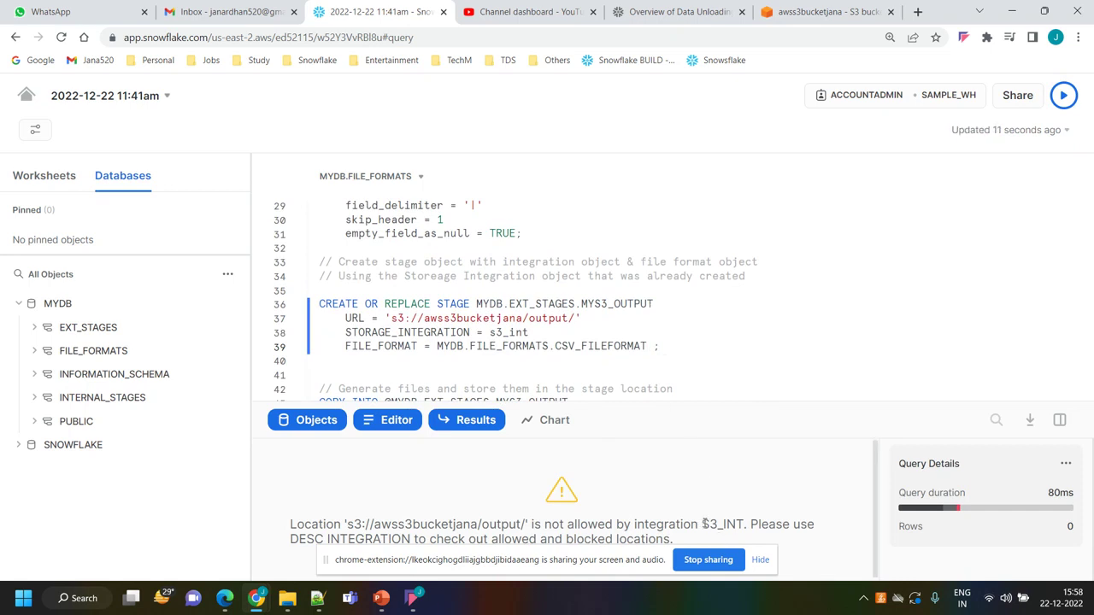
left_click_drag(702, 523, 750, 525)
left_click(665, 359)
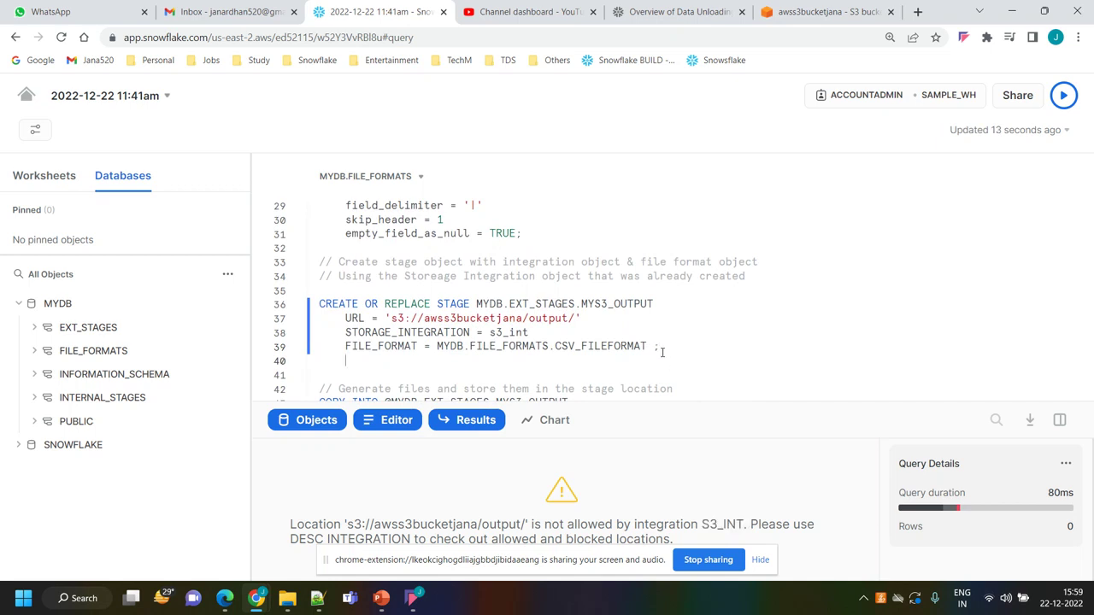
double_click(541, 321)
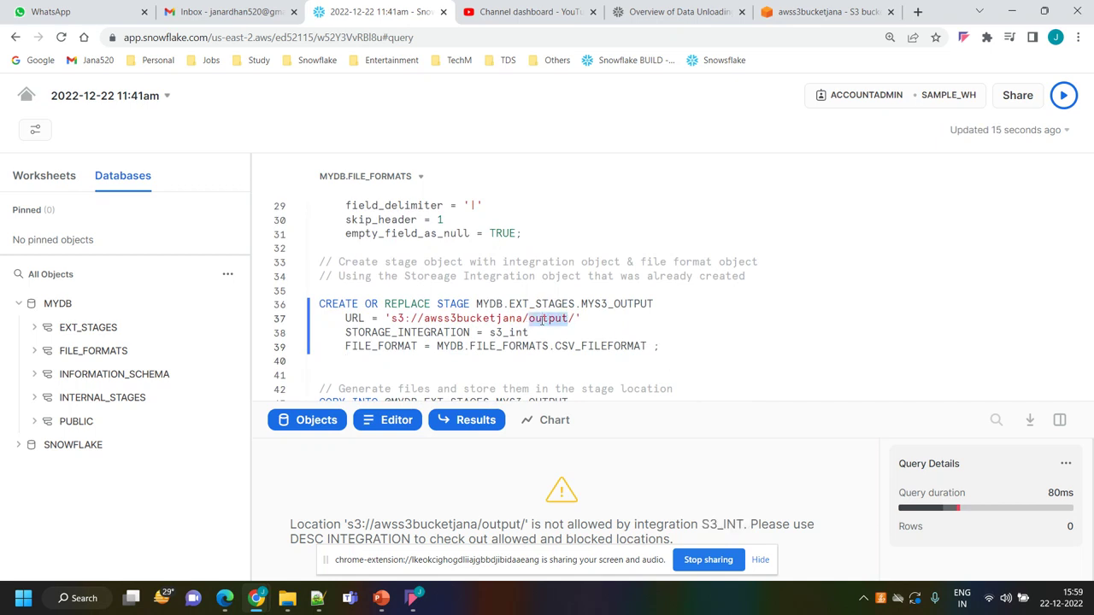
left_click(585, 321)
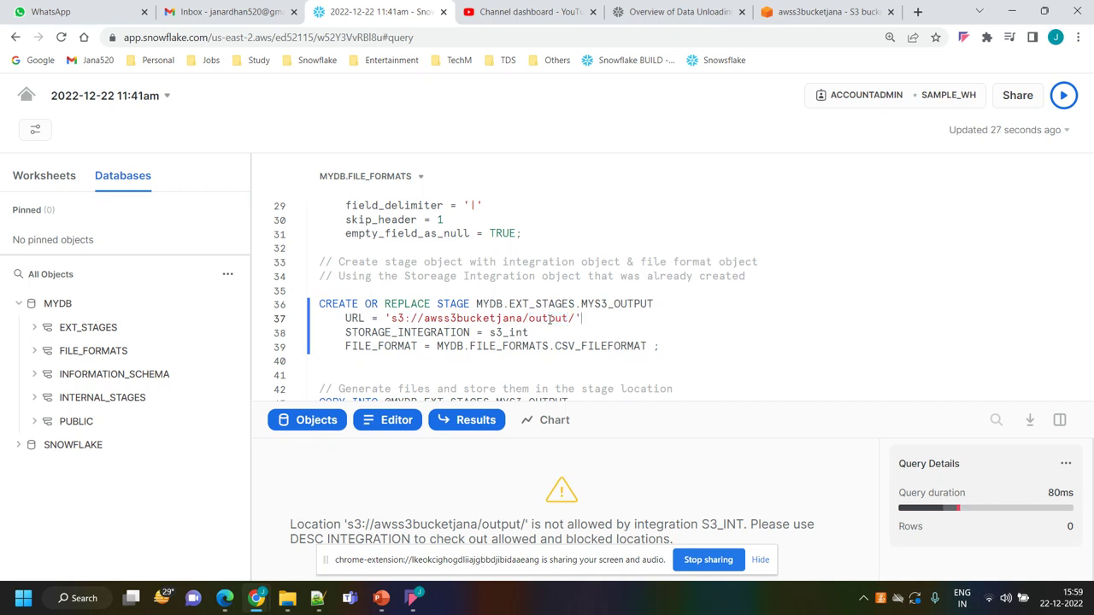
double_click(551, 319)
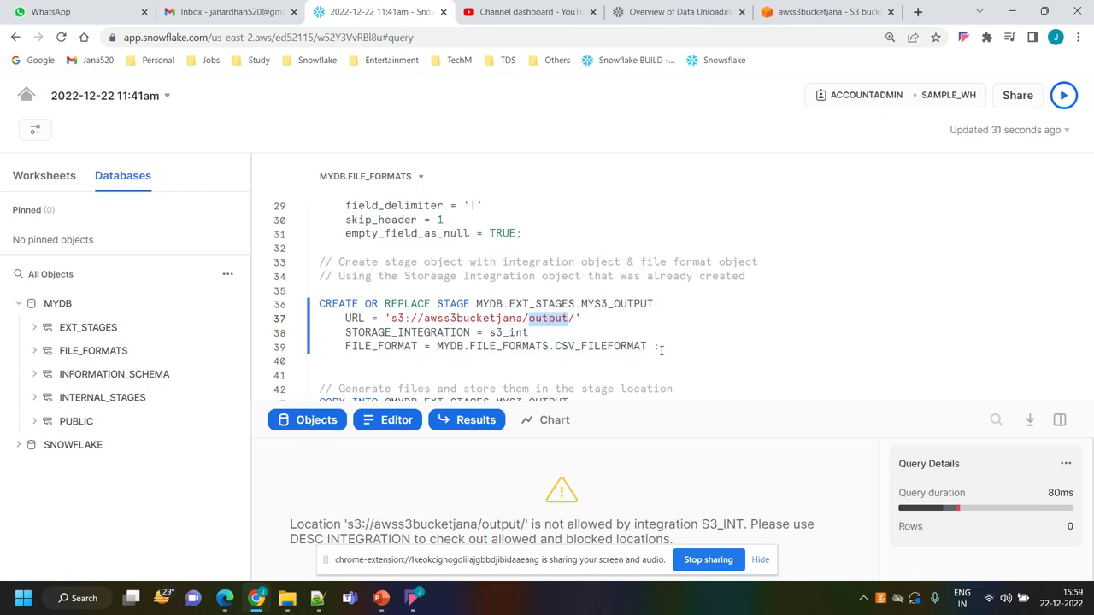
left_click_drag(660, 347, 310, 297)
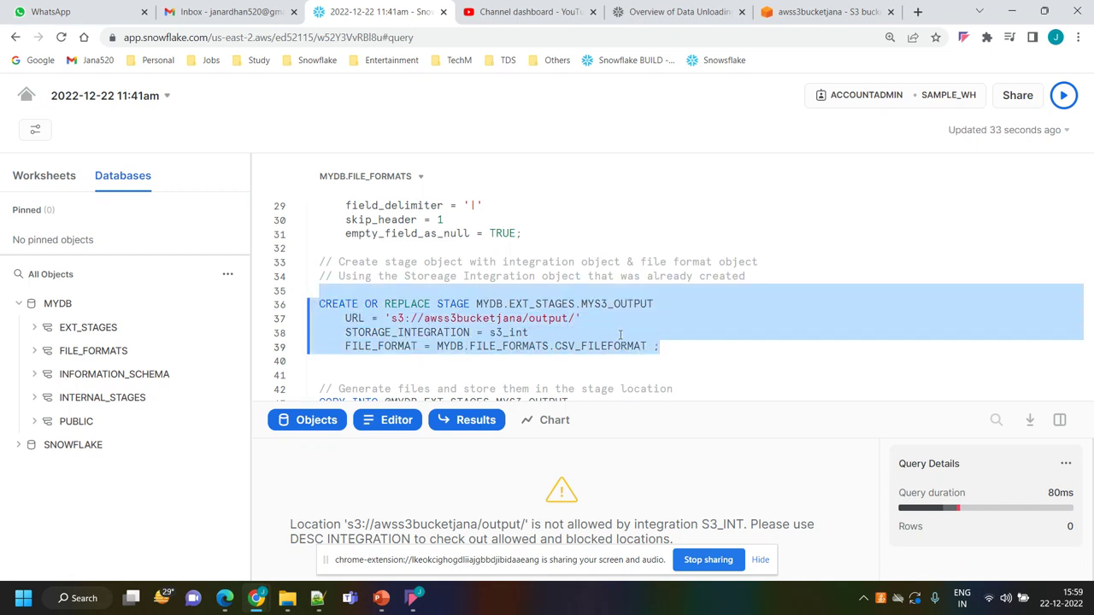
left_click(621, 335)
- Switch to the Amazon S3 console and create a folder named output in the awss3bucketjana bucket
left_click(812, 12)
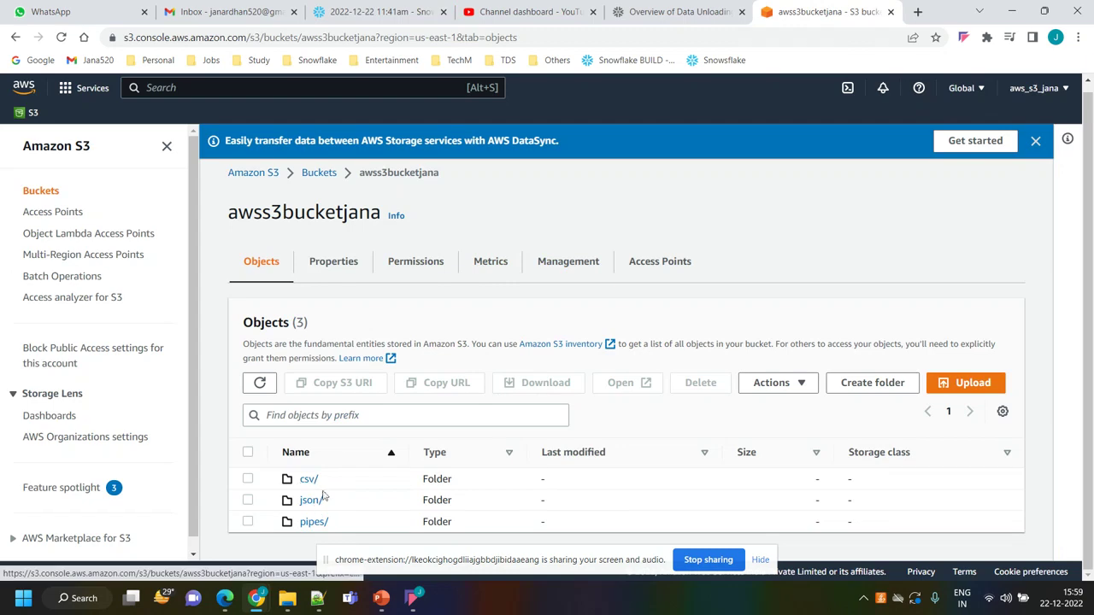
left_click(859, 386)
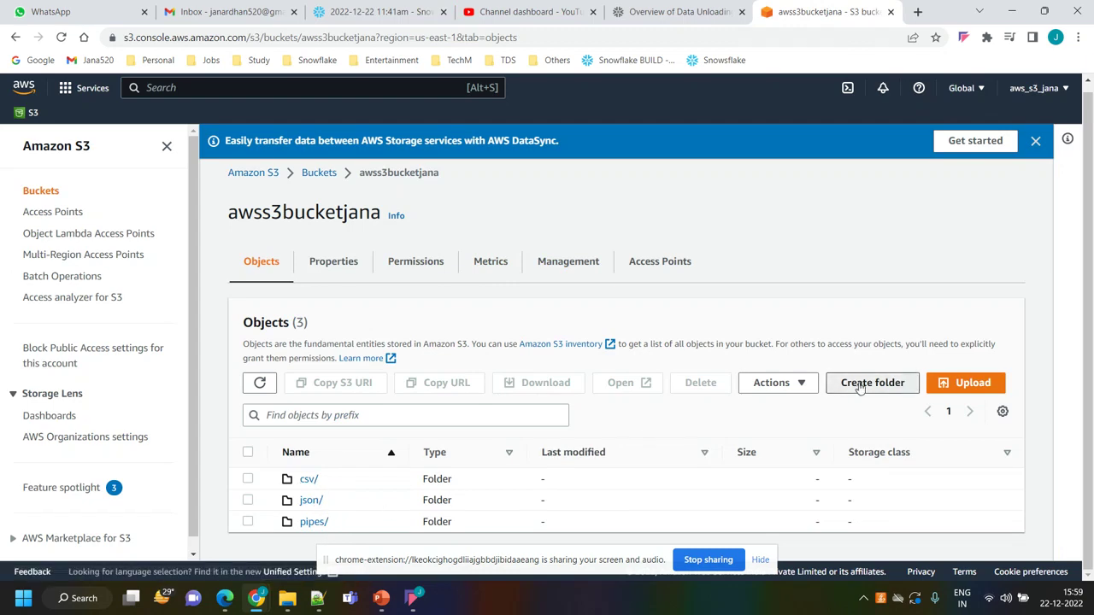
scroll(431, 410, "down", 2)
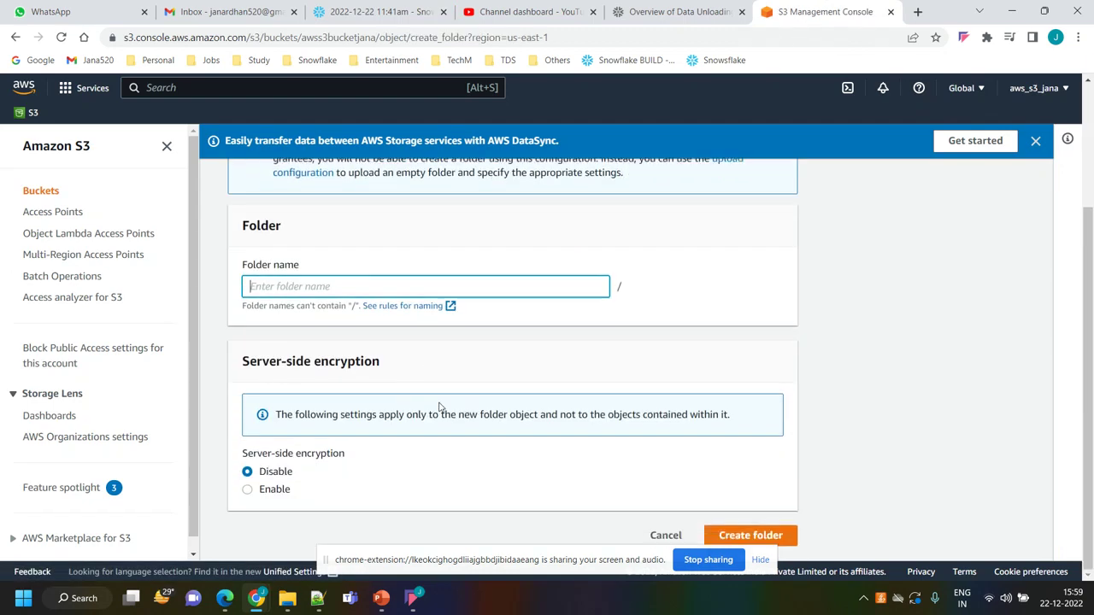
type("output")
left_click(777, 536)
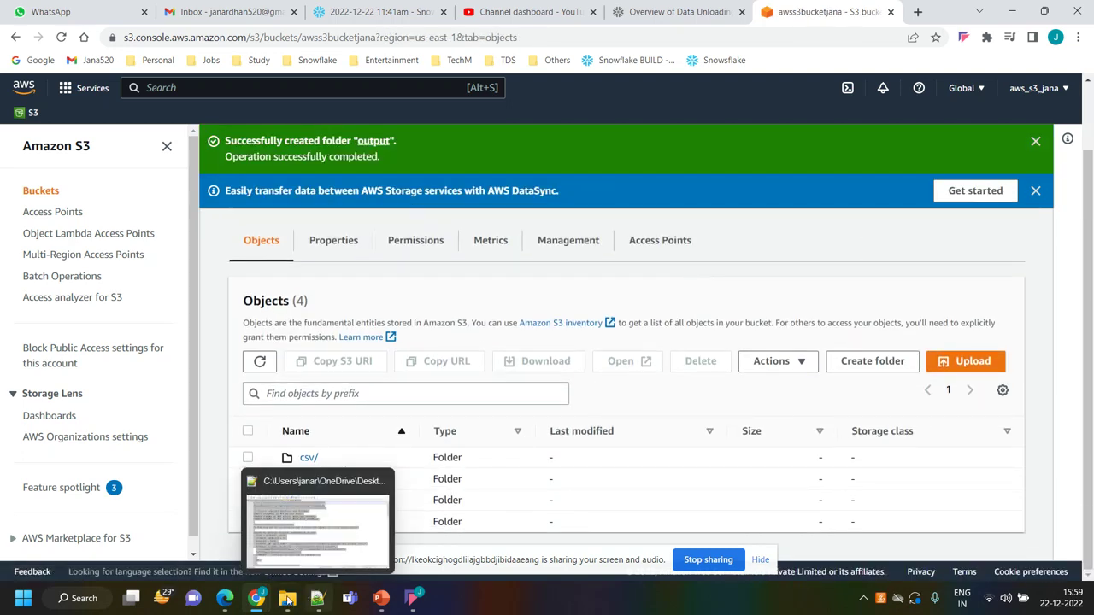
- Return to the Snowflake worksheet and retry the MYS3_OUTPUT stage creation, checking its output folder and s3_int integration values
mouse_move(257, 598)
left_click(216, 553)
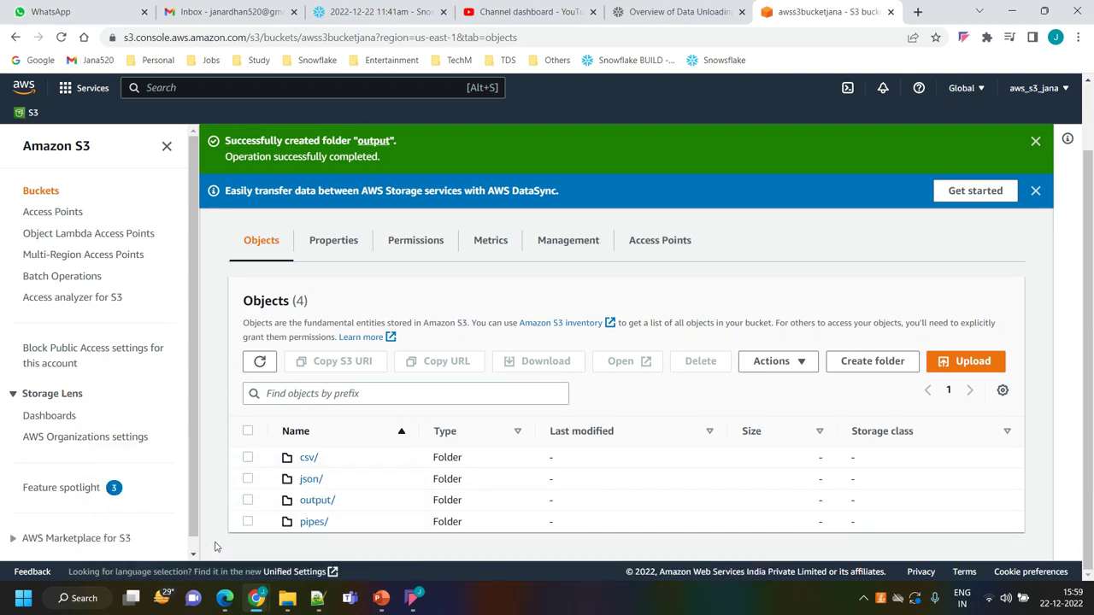
left_click(371, 13)
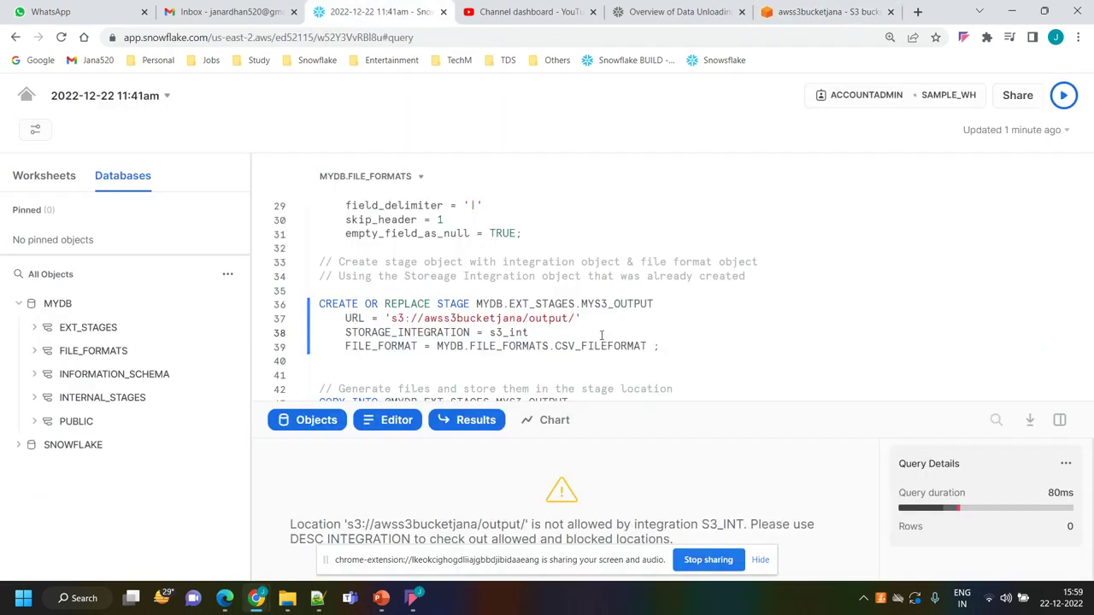
left_click_drag(669, 344, 295, 307)
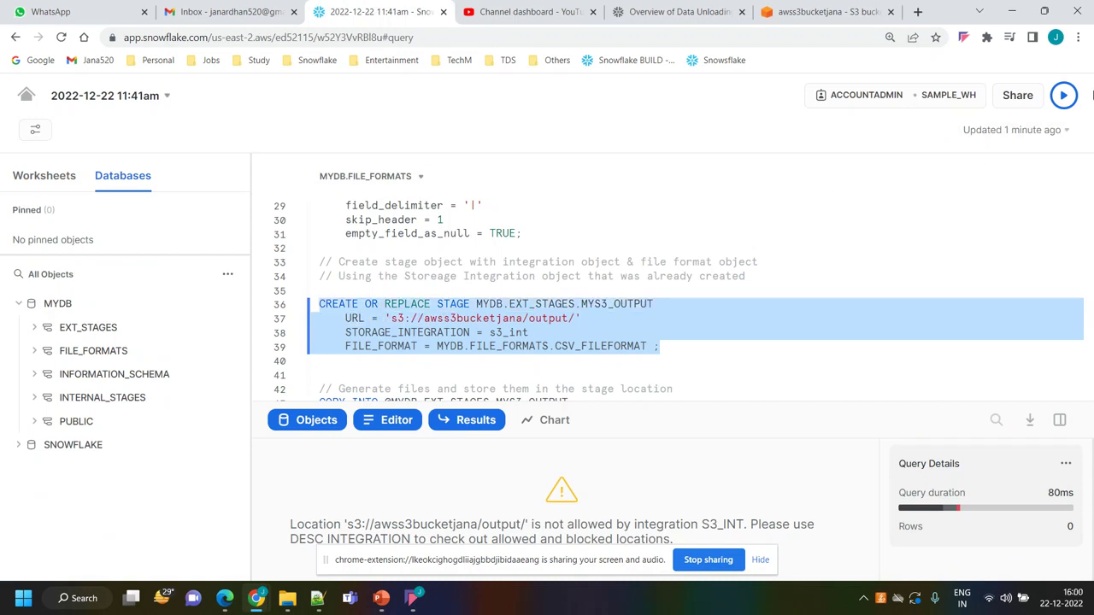
left_click(1063, 95)
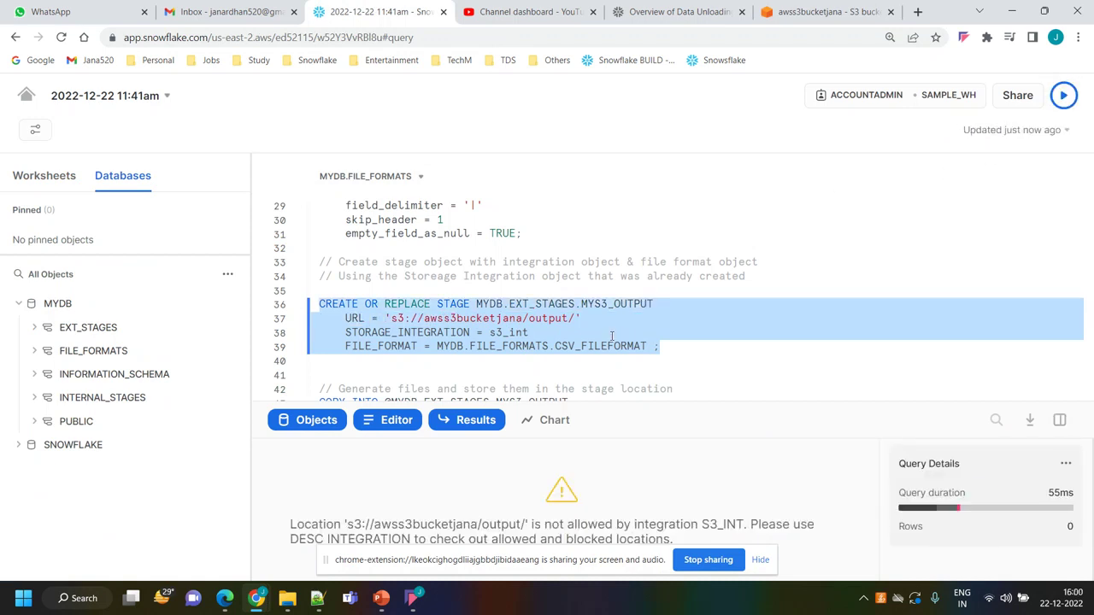
left_click(670, 347)
double_click(543, 318)
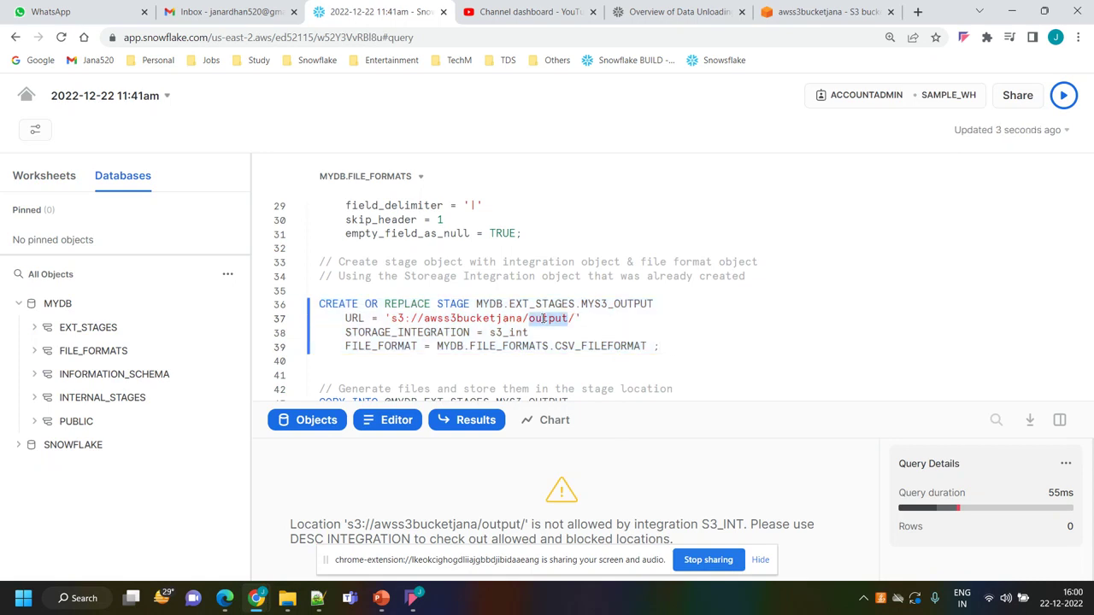
double_click(500, 333)
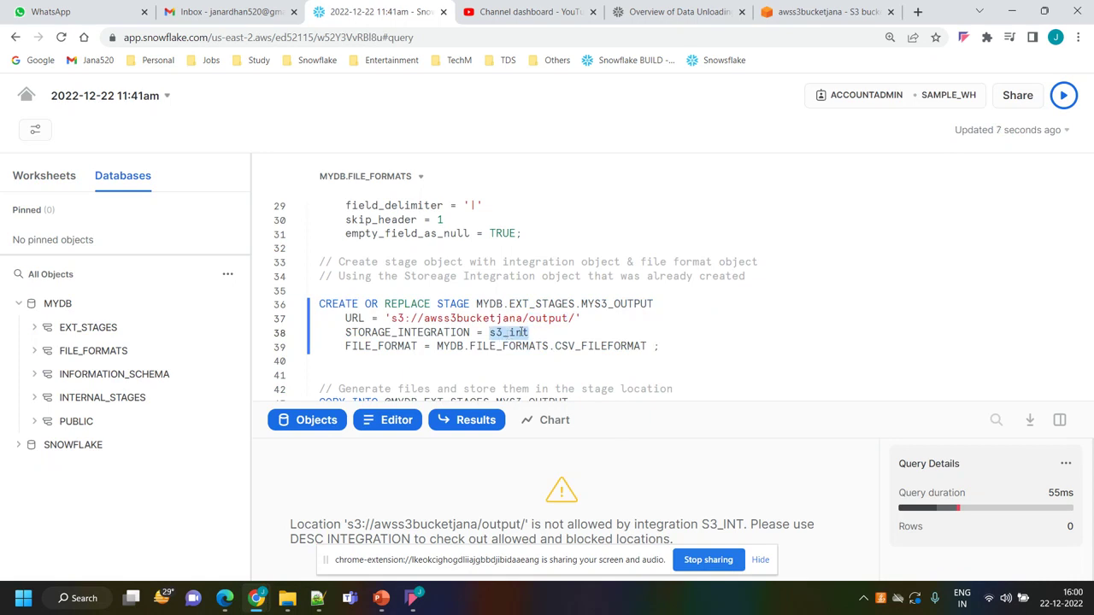
- Examine the allowed storage locations in the CREATE and ALTER STORAGE INTEGRATION statements for S3_INT, especially the output folder path
scroll(520, 332, "up", 3)
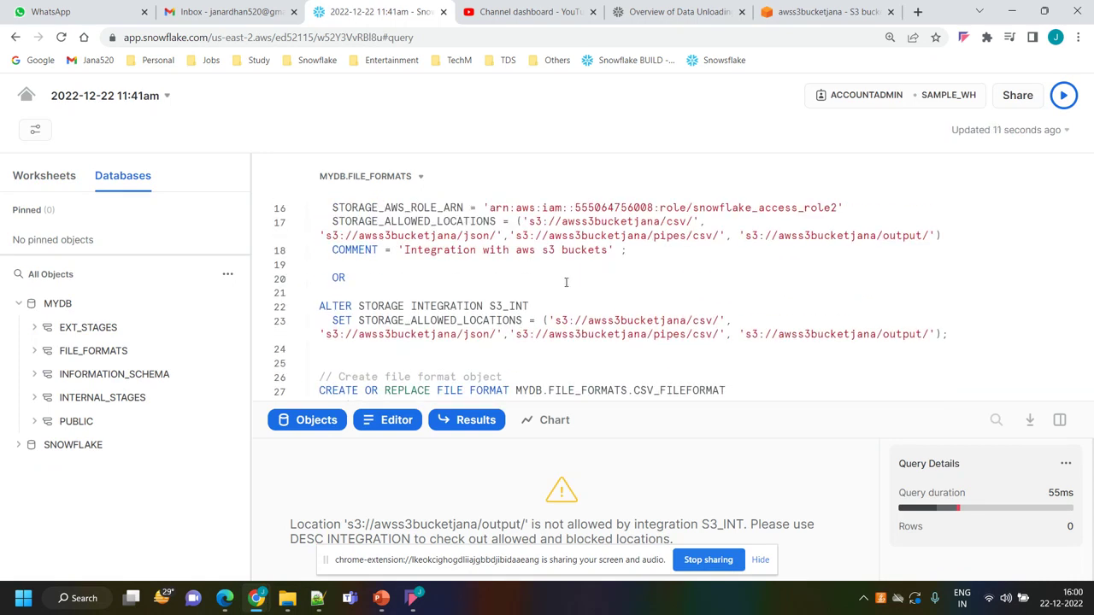
double_click(898, 335)
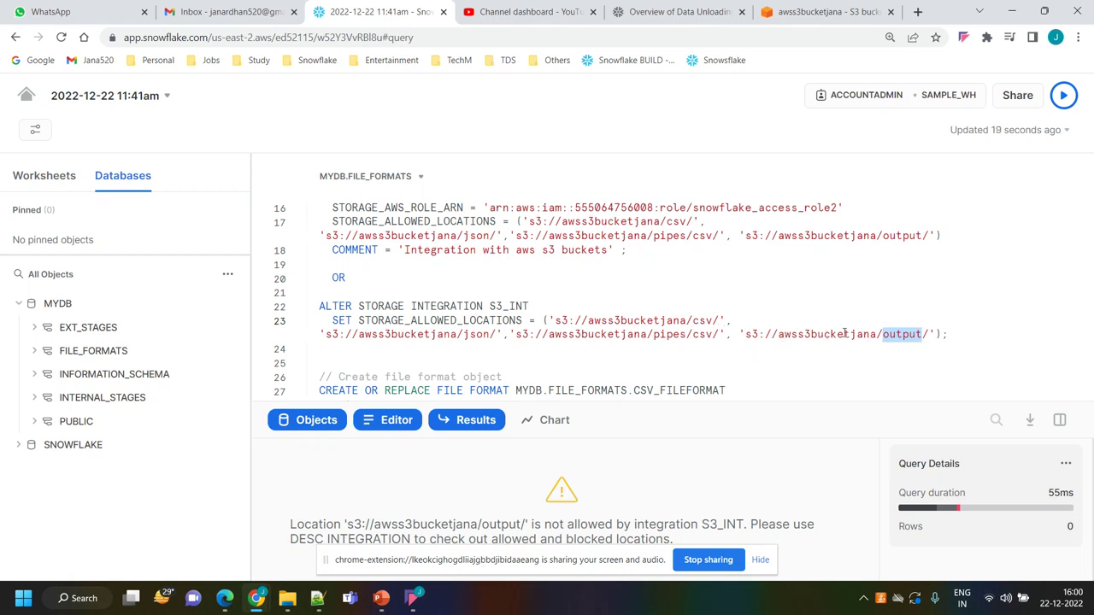
scroll(849, 332, "up", 1)
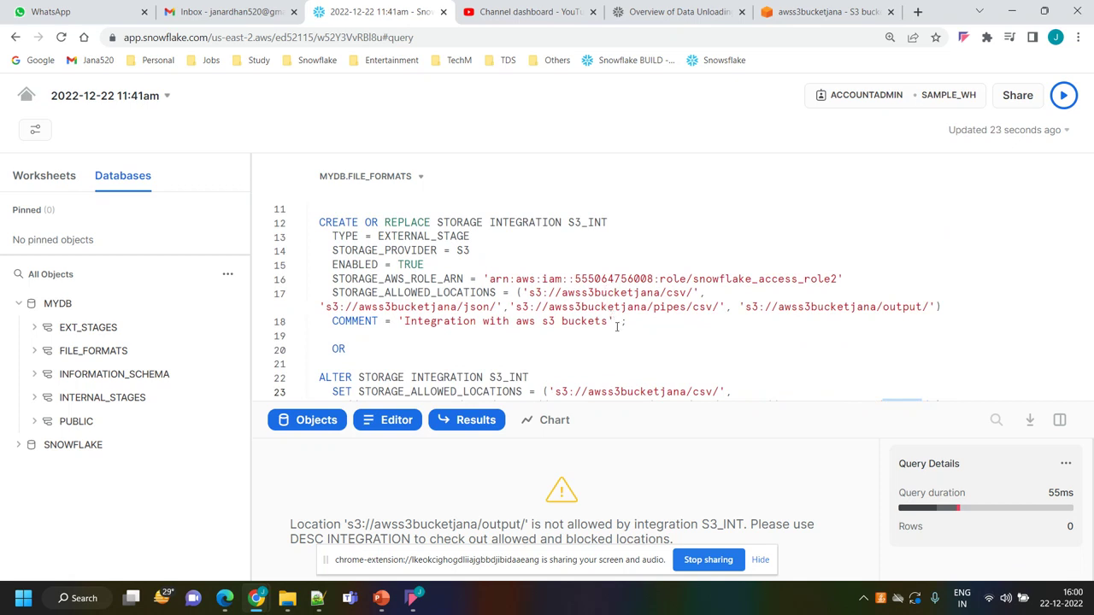
left_click_drag(639, 323, 299, 224)
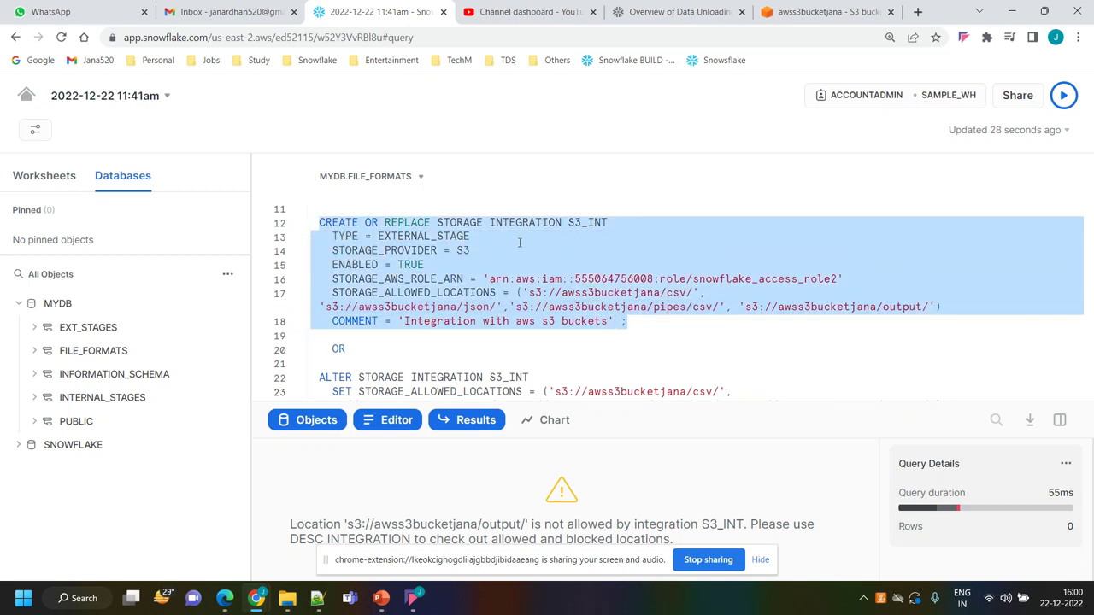
scroll(519, 243, "down", 3)
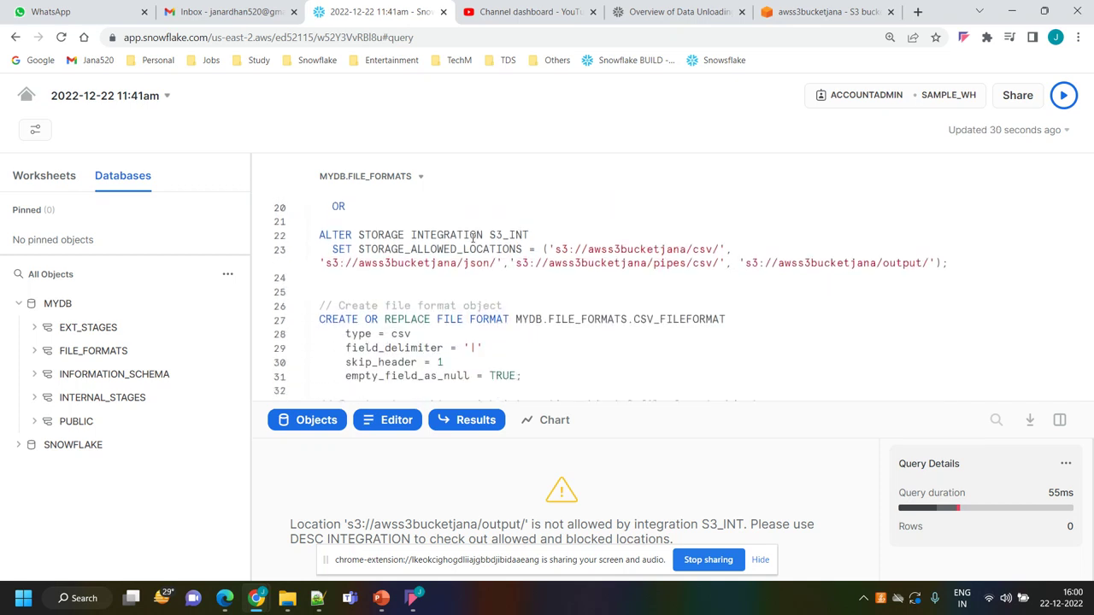
double_click(503, 235)
left_click_drag(740, 262, 927, 274)
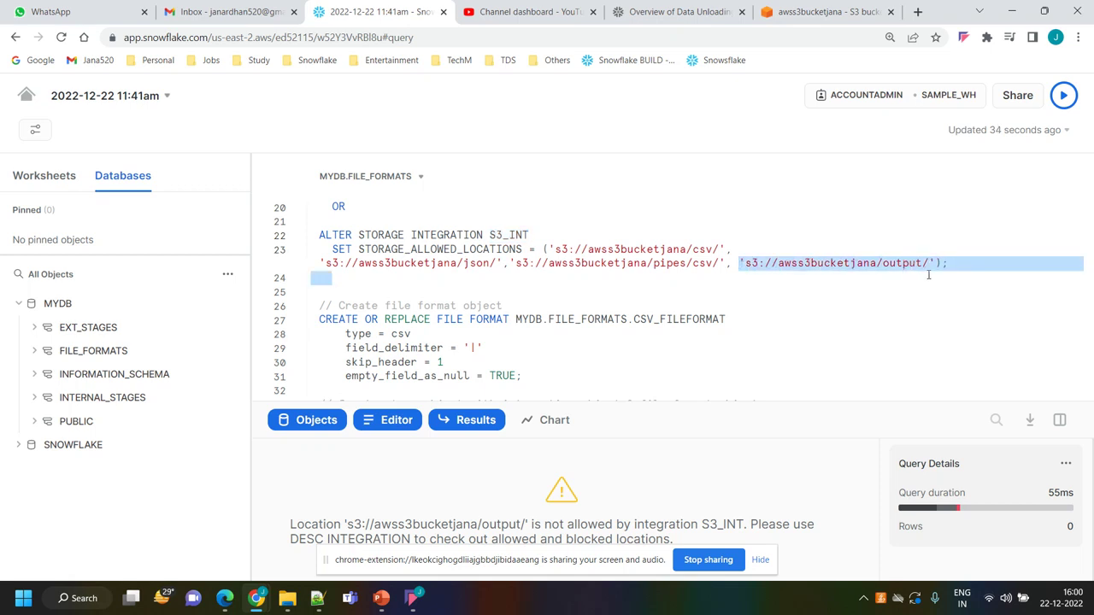
double_click(475, 249)
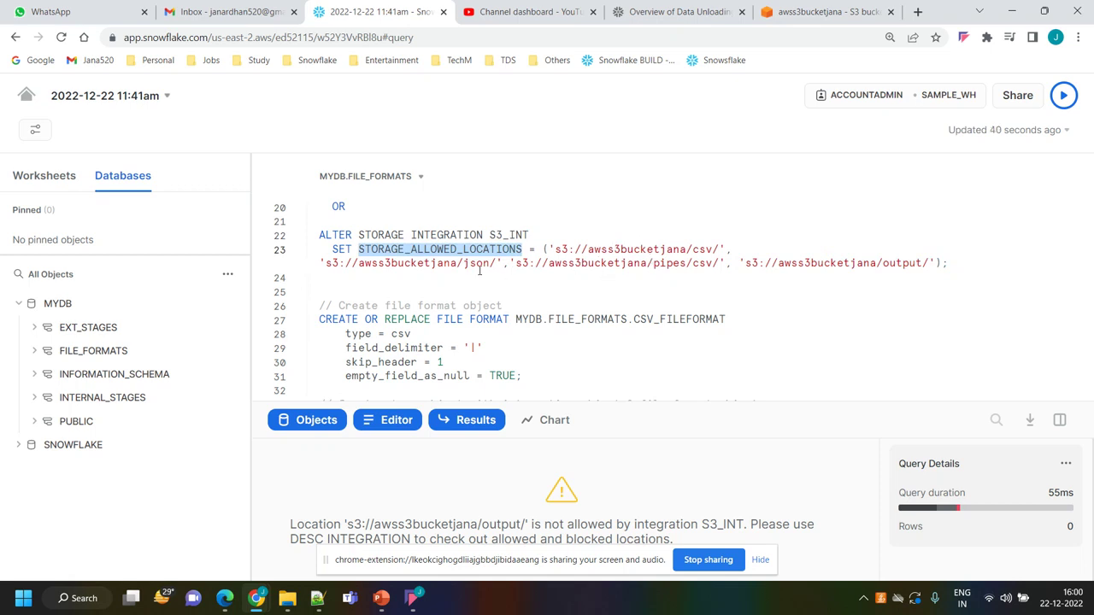
left_click_drag(743, 262, 931, 259)
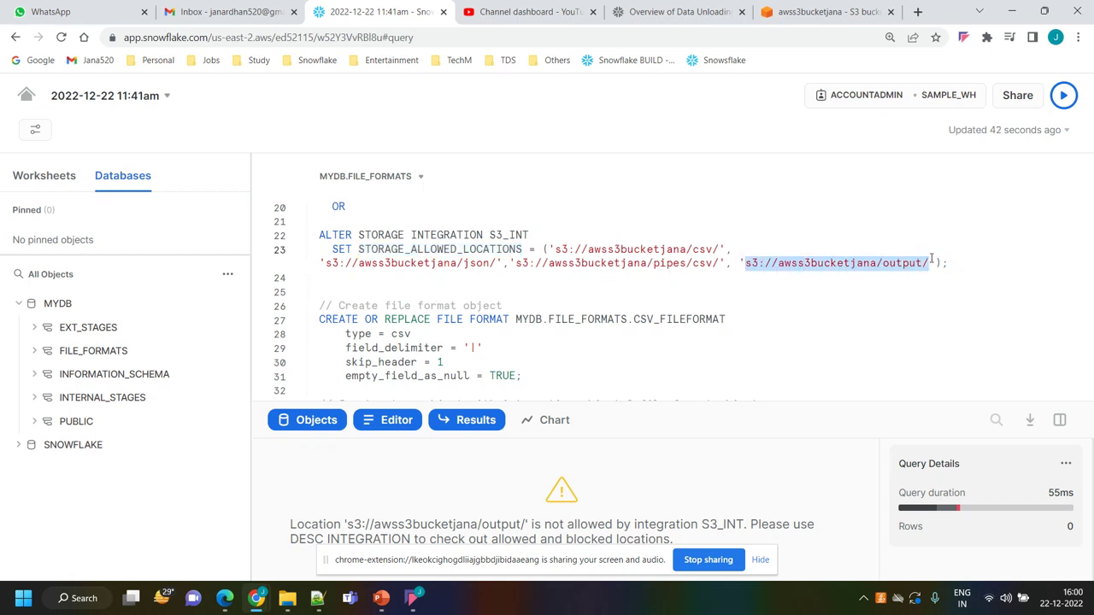
left_click(549, 302)
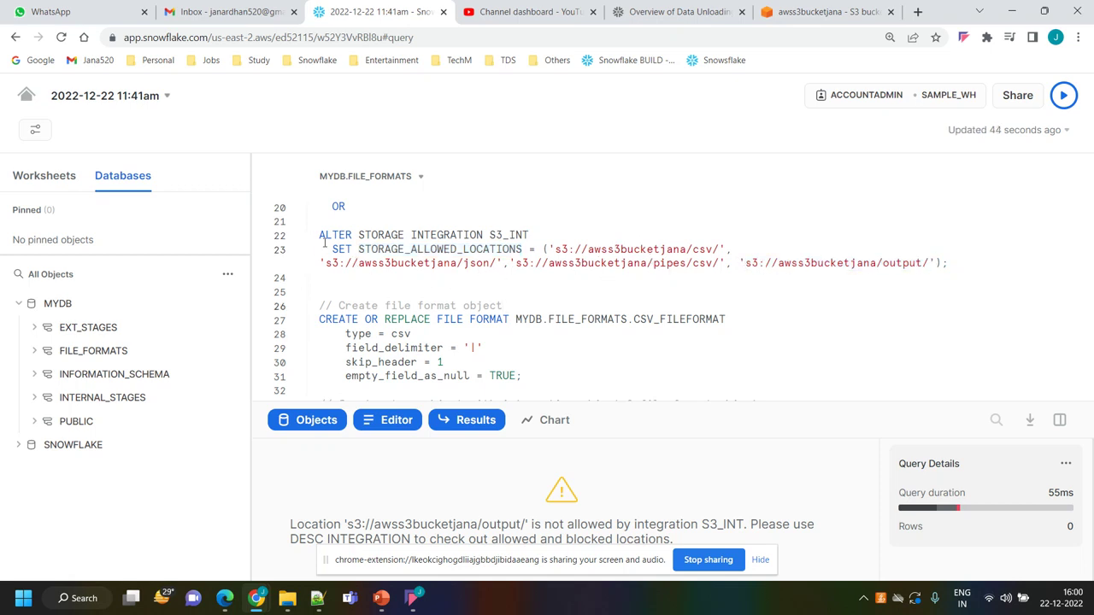
- Run the ALTER STORAGE INTEGRATION statement so S3_INT allows the csv, json, pipes/csv and output folders of awss3bucketjana
double_click(509, 235)
double_click(424, 249)
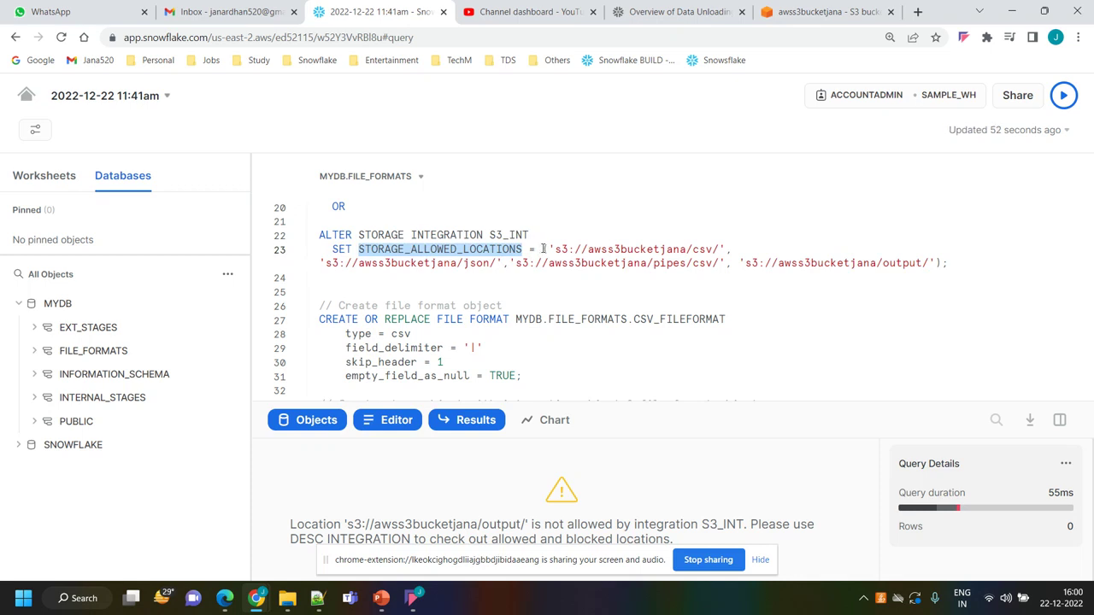
left_click_drag(543, 248, 306, 245)
left_click(1063, 95)
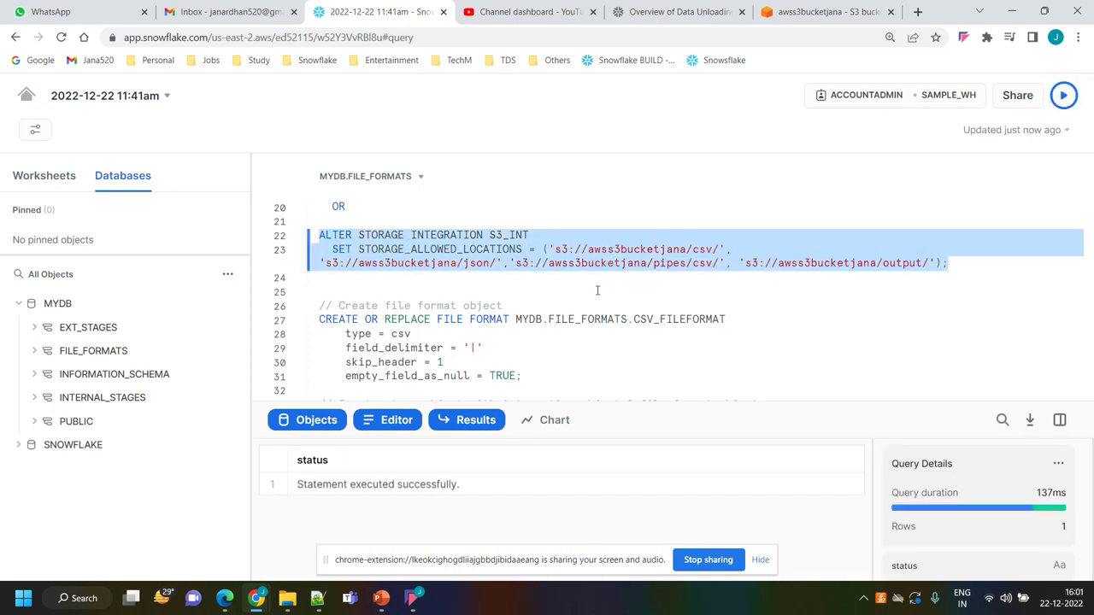
- Create the external stage MYDB.EXT_STAGES.MYS3_OUTPUT with URL s3://awss3bucketjana/output/, integration s3_int and file format CSV_FILEFORMAT
scroll(596, 292, "down", 3)
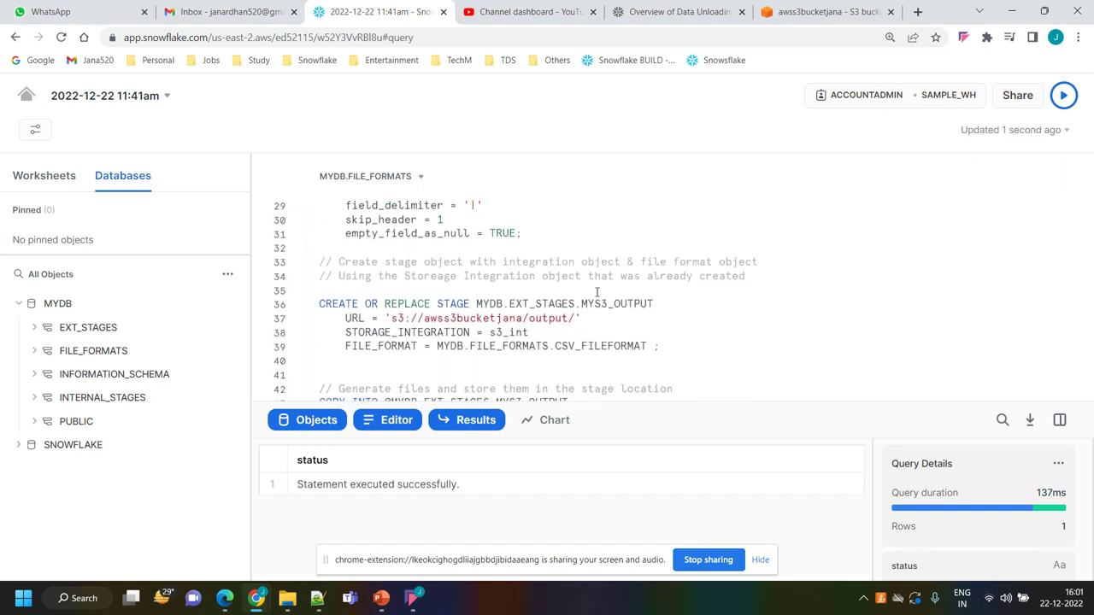
left_click_drag(681, 346, 312, 303)
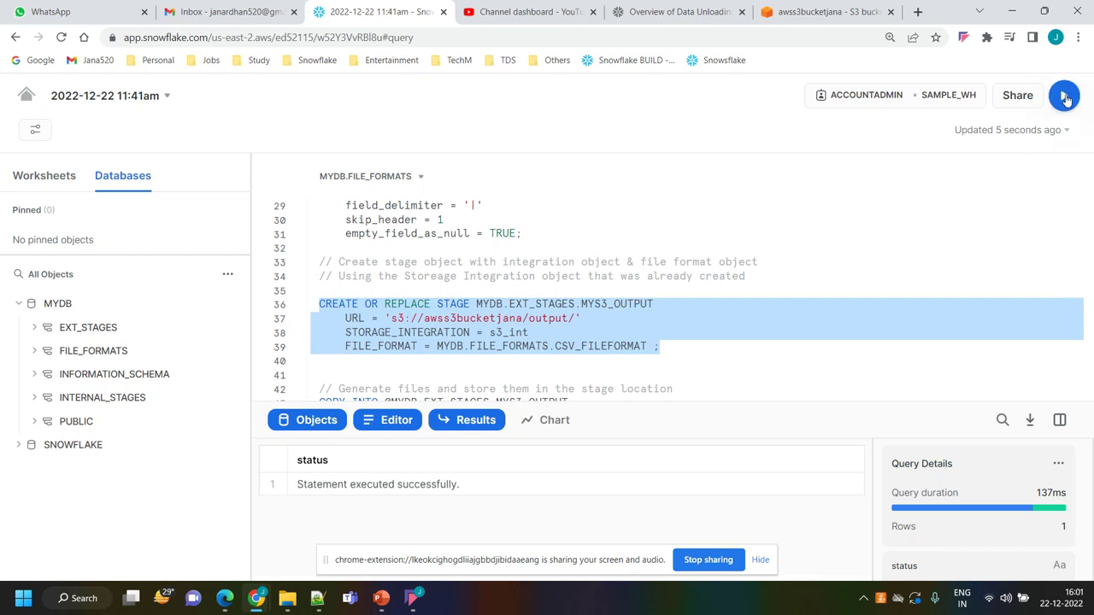
left_click(1064, 96)
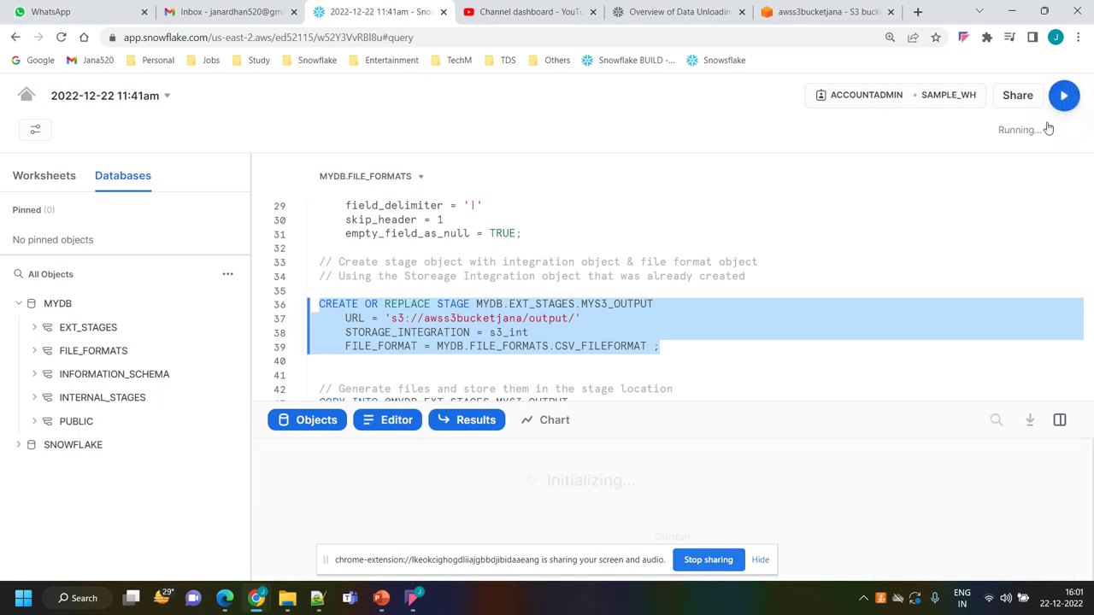
left_click(659, 308)
left_click(624, 305)
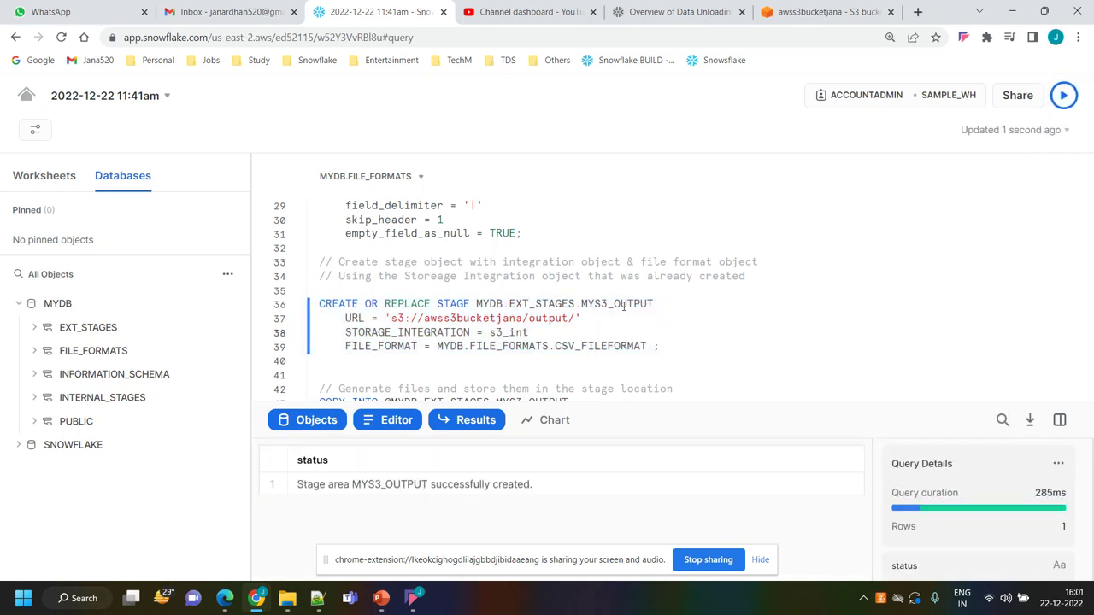
double_click(624, 305)
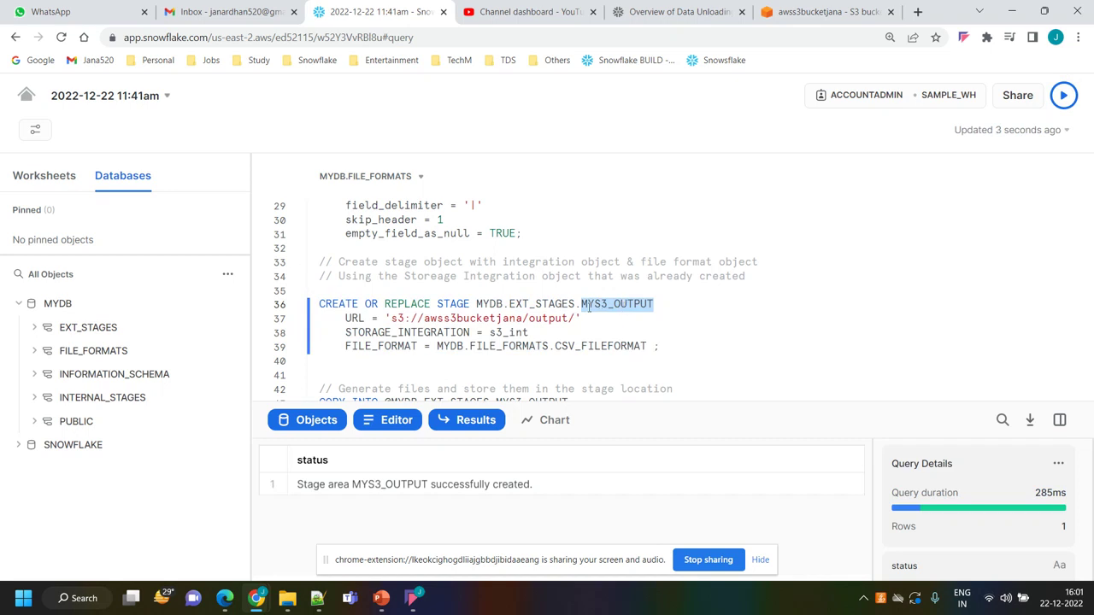
scroll(615, 301, "down", 1)
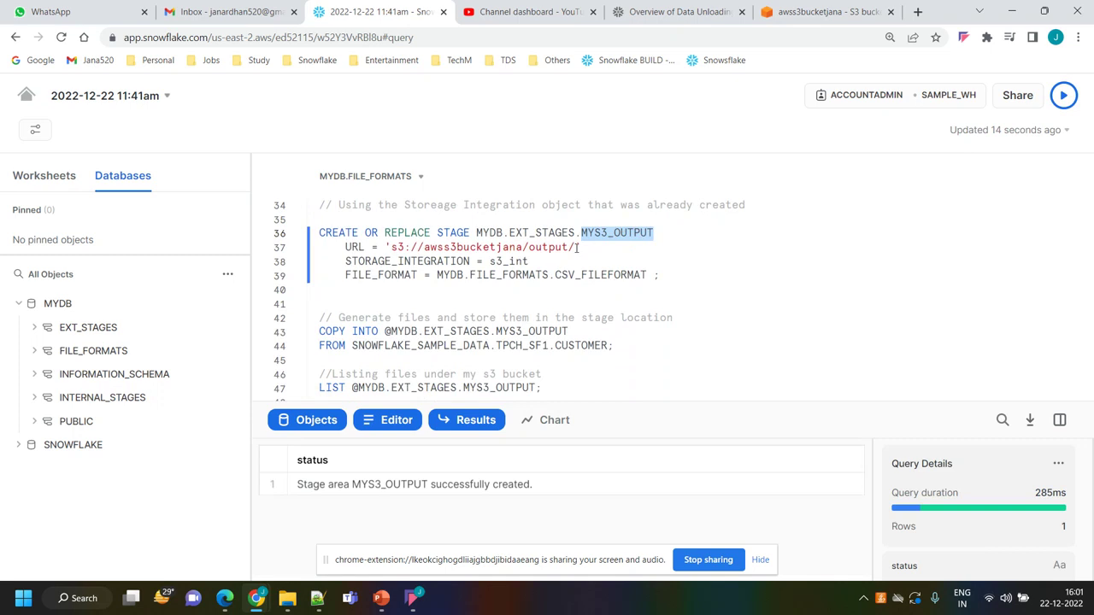
- Review the MYS3_OUTPUT stage name and its S3 output URL in the CREATE STAGE statement
left_click_drag(576, 247, 390, 248)
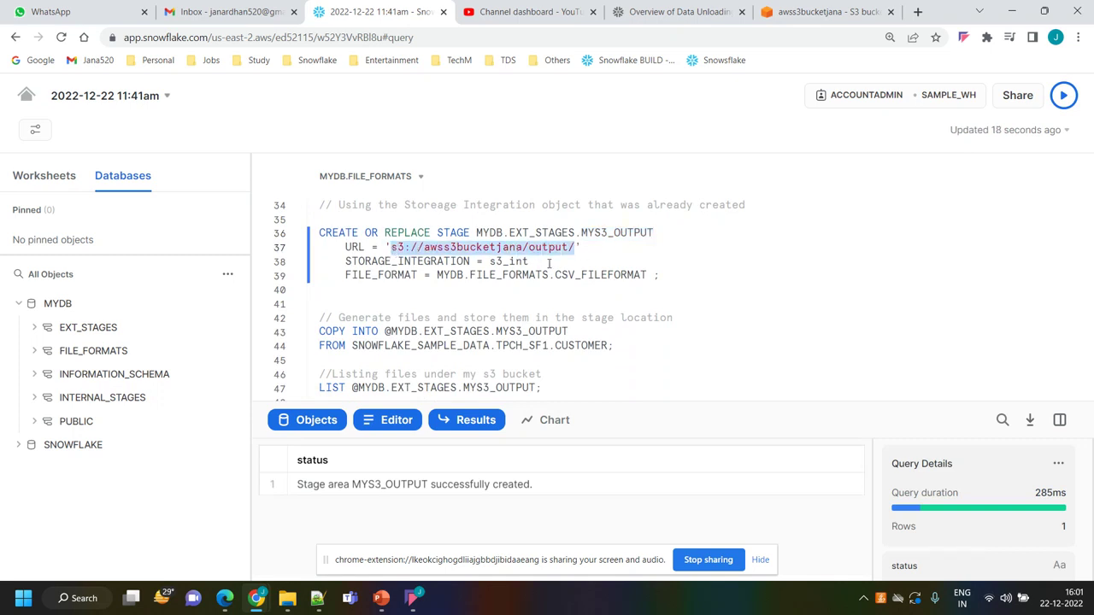
double_click(626, 232)
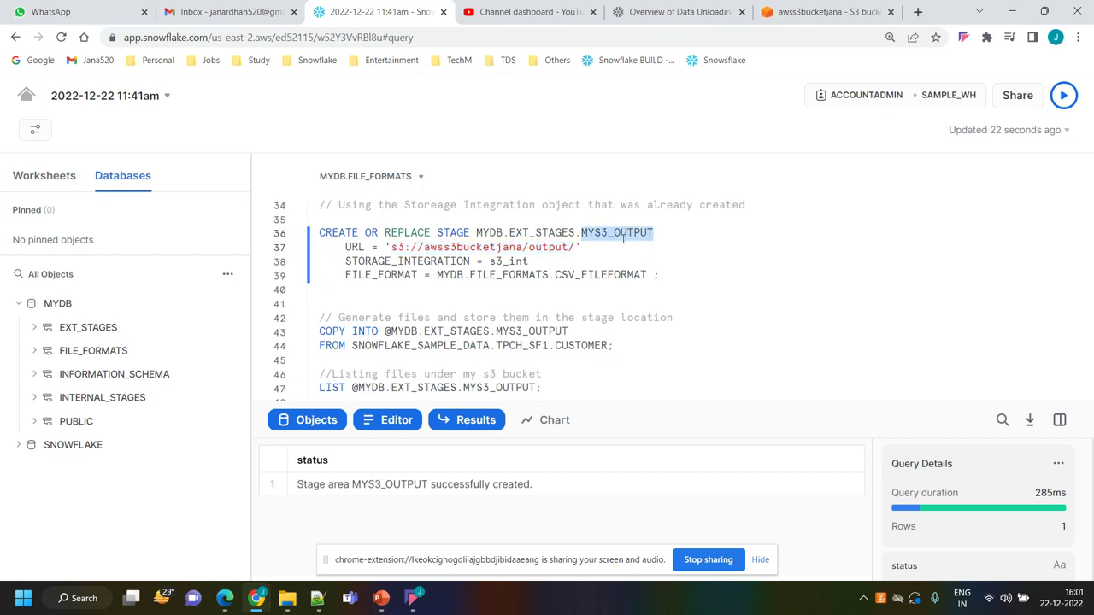
left_click_drag(578, 246, 385, 247)
left_click(674, 279)
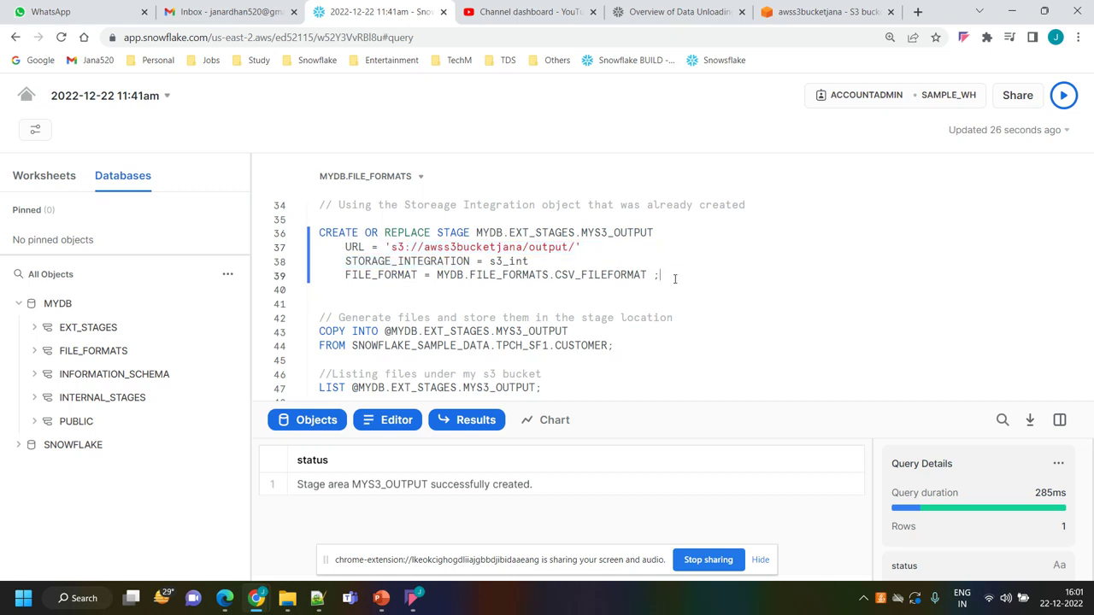
- Examine the COPY INTO statement's target stage MYS3_OUTPUT and its source database, schema TPCH_SF1 and table CUSTOMER
scroll(674, 278, "down", 1)
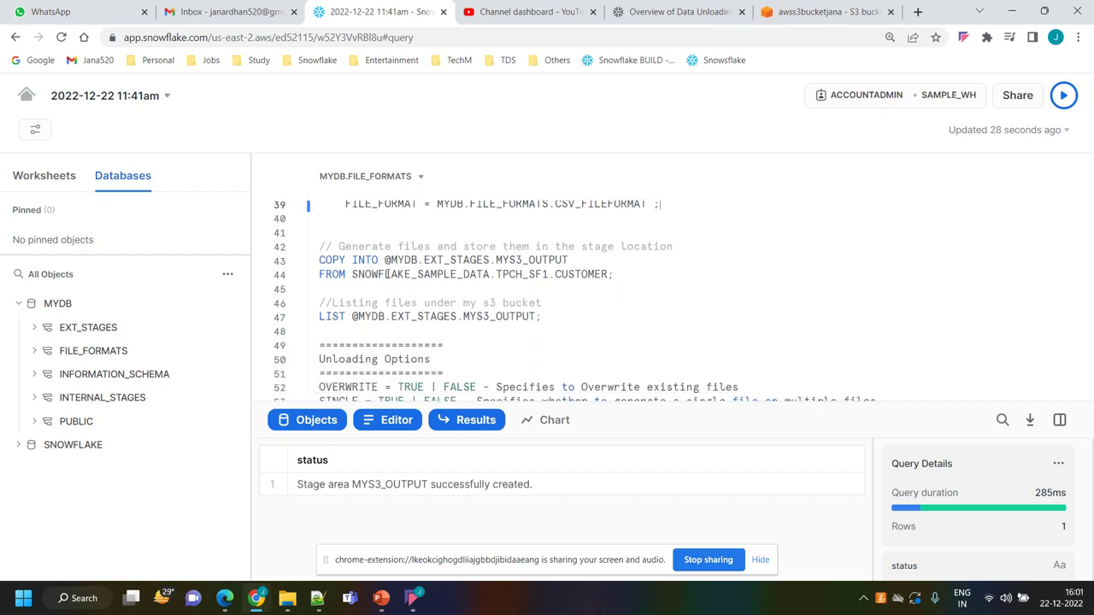
left_click_drag(622, 276, 319, 261)
left_click(464, 248)
left_click_drag(385, 260, 570, 260)
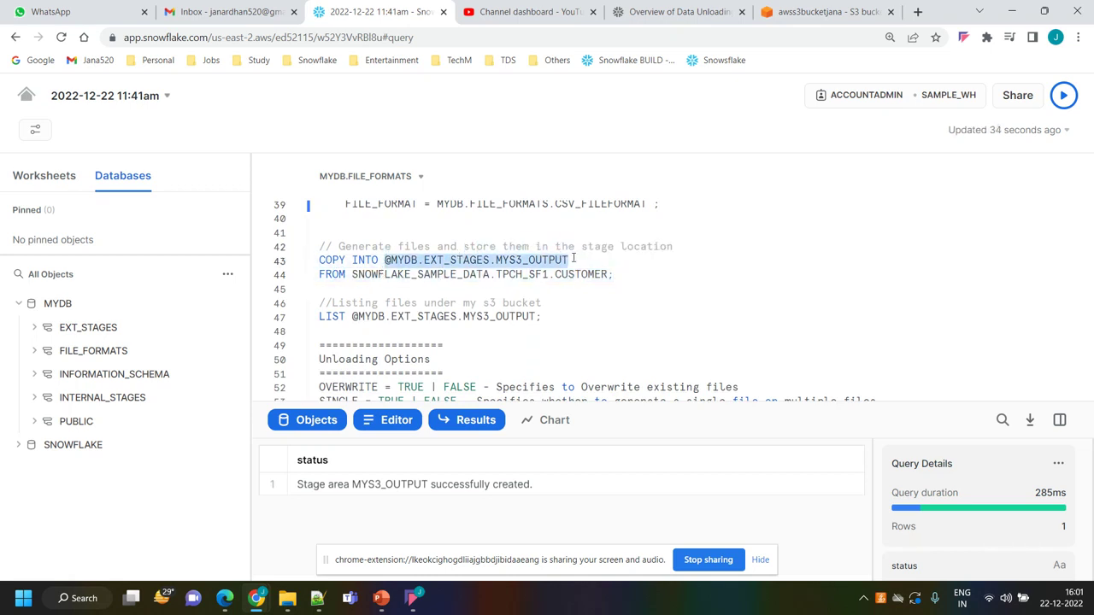
left_click(418, 274)
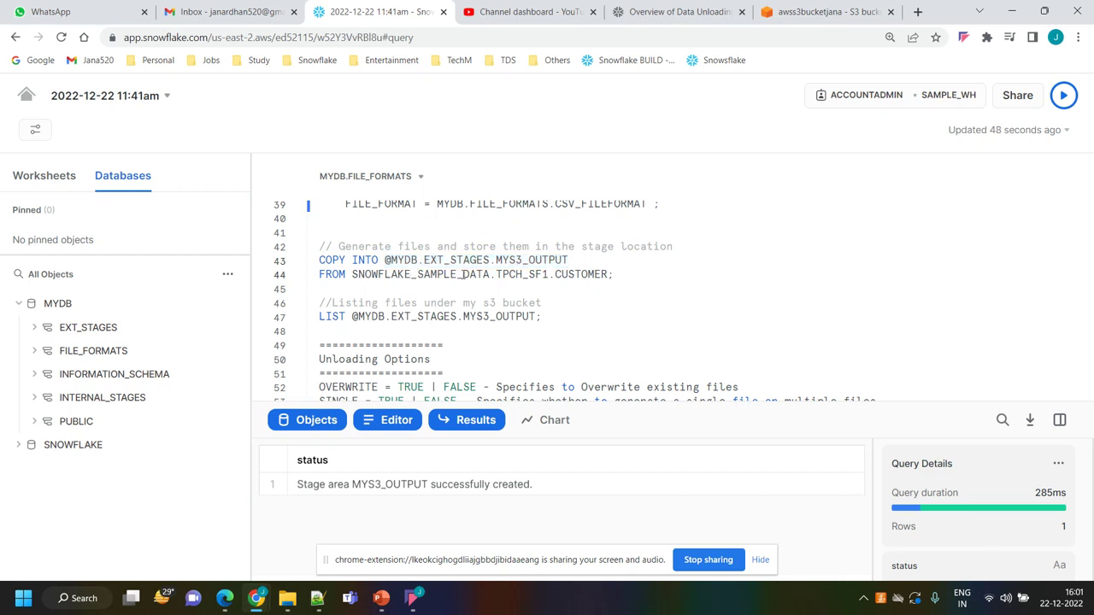
double_click(516, 274)
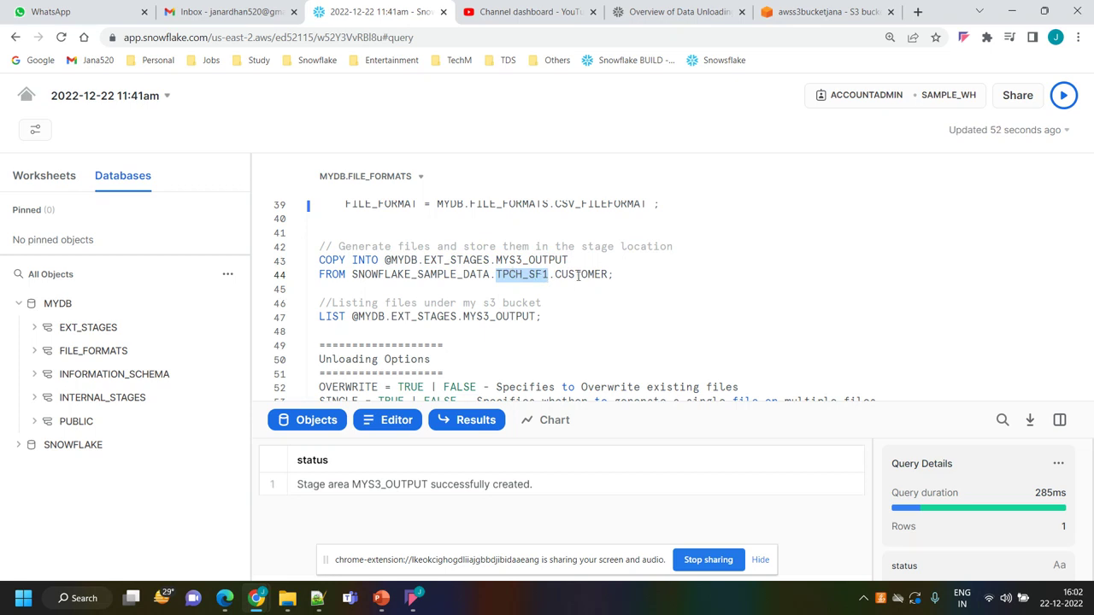
double_click(578, 274)
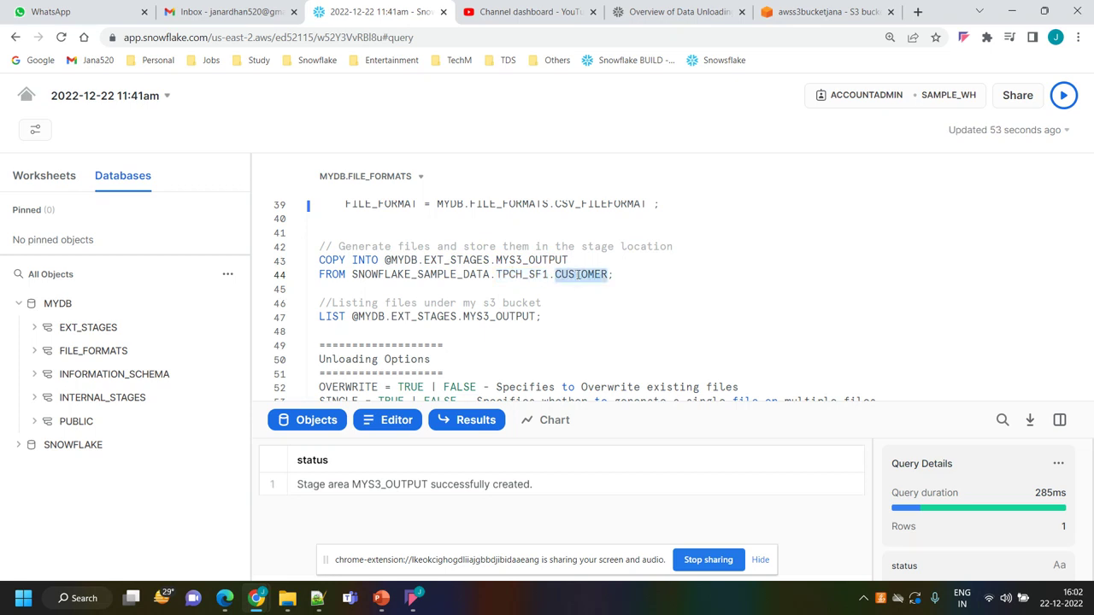
left_click(431, 271)
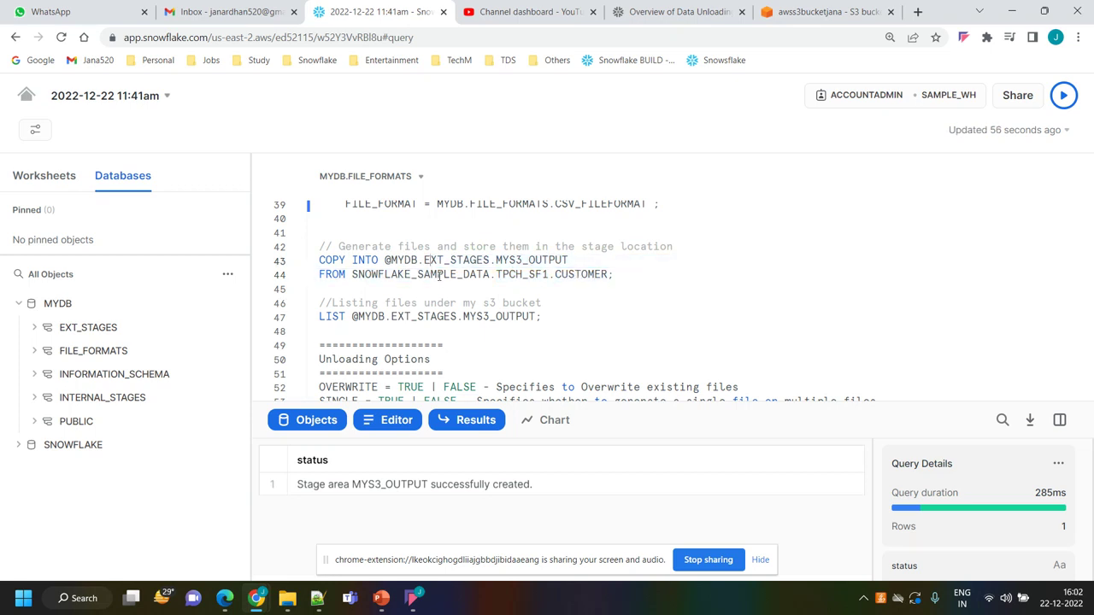
double_click(439, 275)
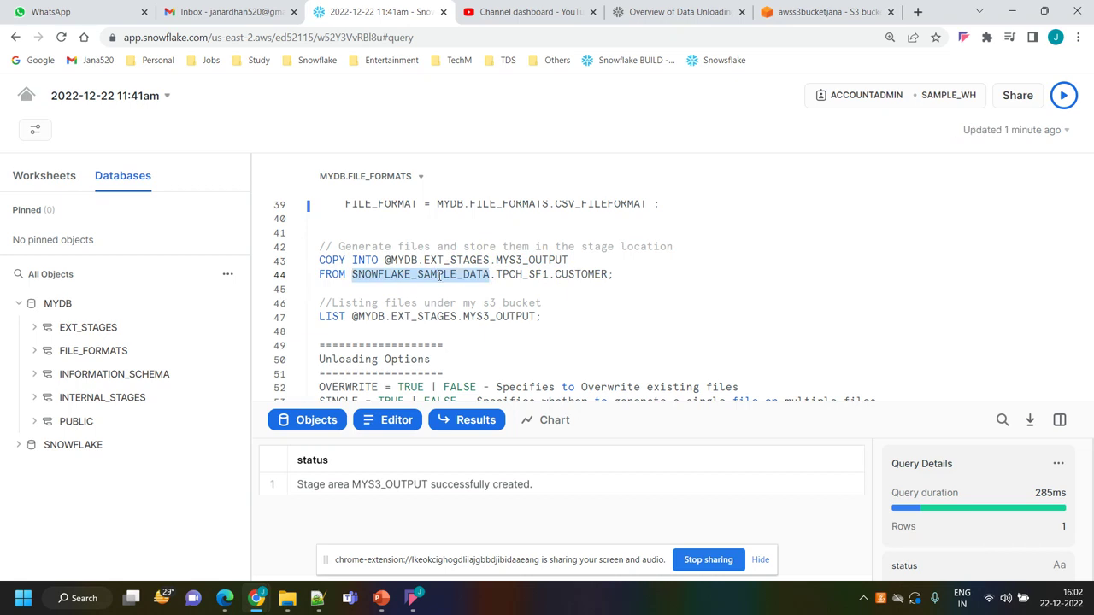
- Look through the worksheet's database list for SNOWFLAKE_SAMPLE_DATA, then collapse the SNOWFLAKE and MYDB databases
left_click(20, 445)
scroll(29, 451, "down", 1)
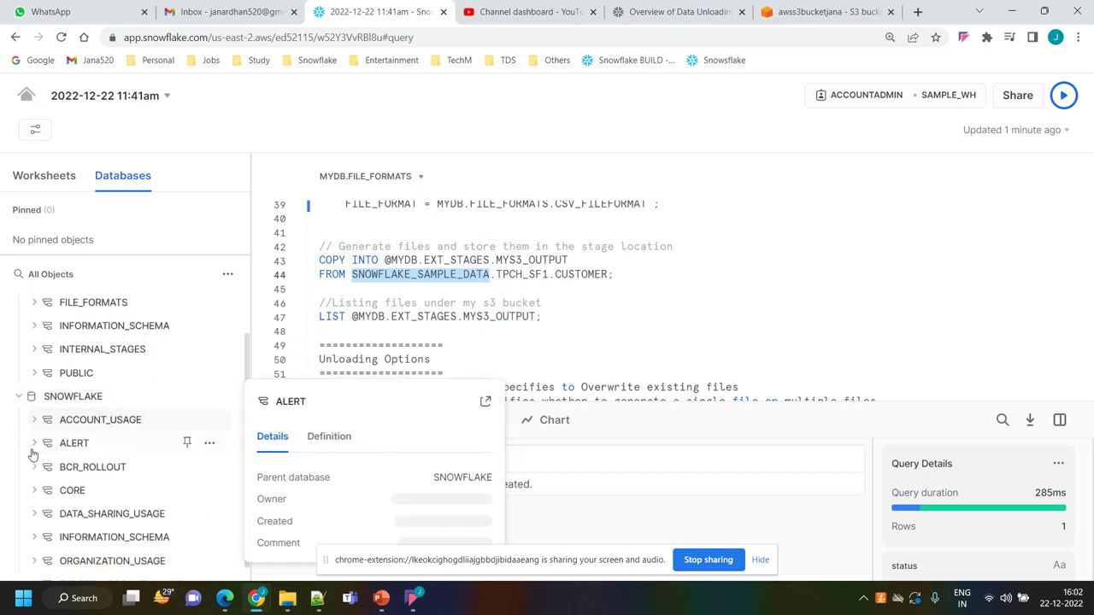
scroll(38, 443, "up", 1)
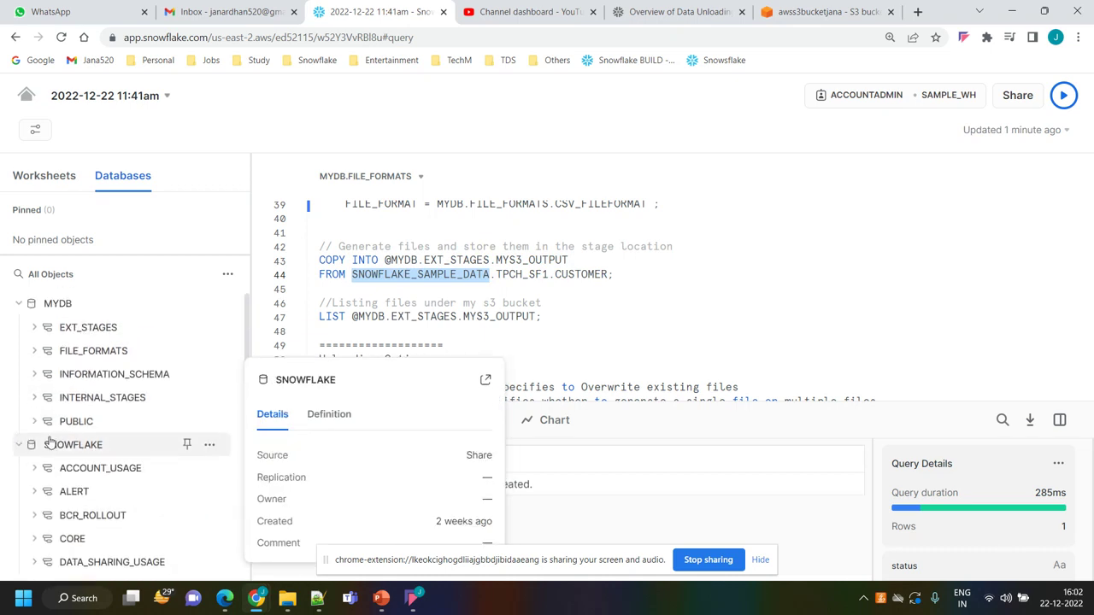
left_click(21, 306)
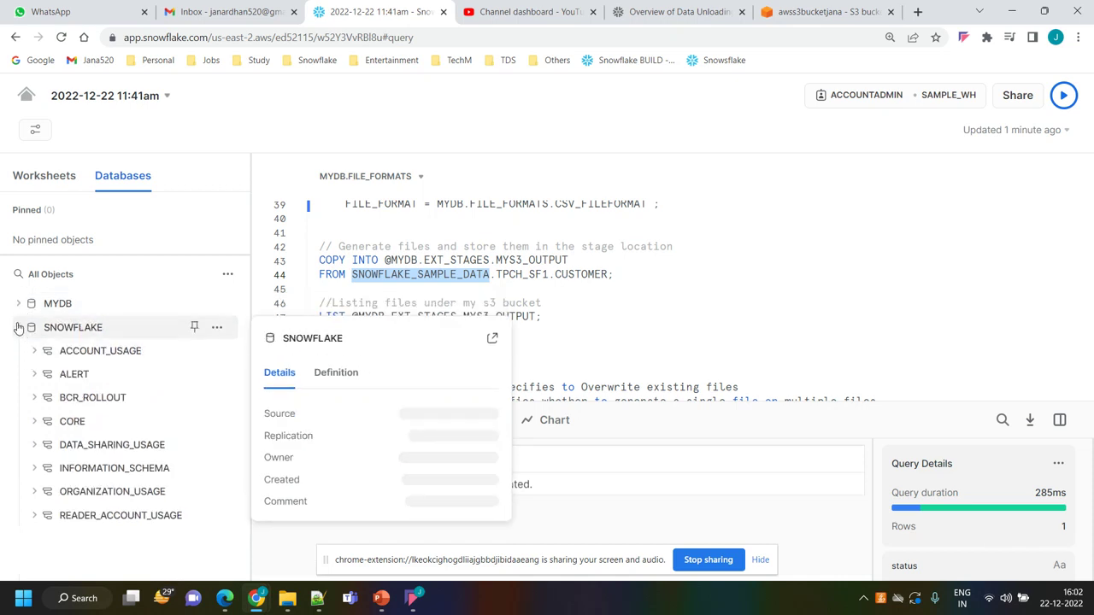
left_click(19, 327)
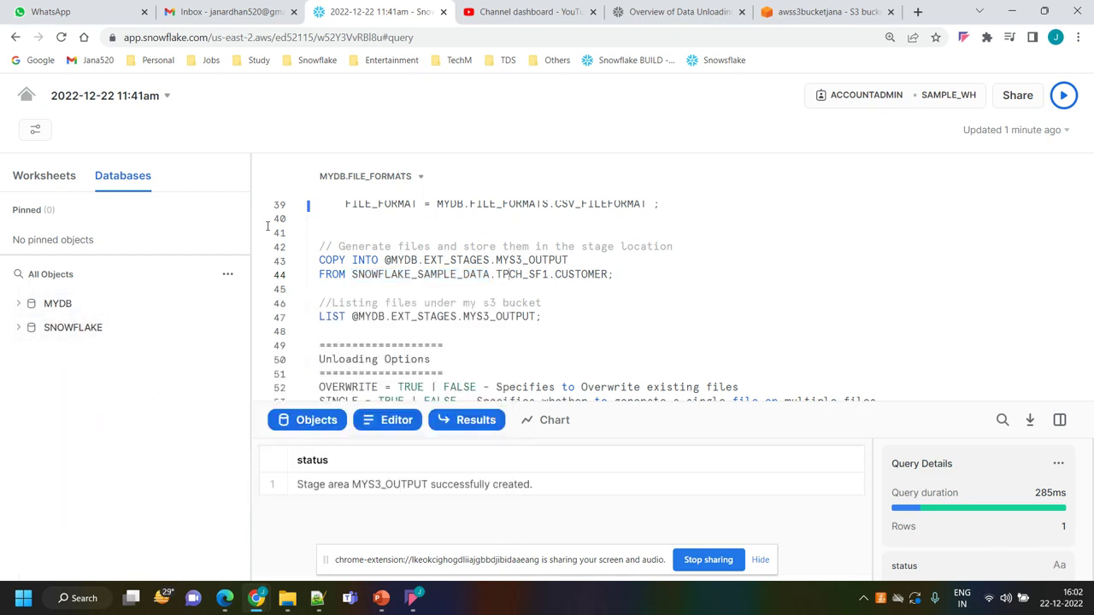
- Copy the database name SNOWFLAKE_SAMPLE_DATA from the COPY INTO statement and open the account's privately shared data
double_click(414, 276)
key("ctrl+c")
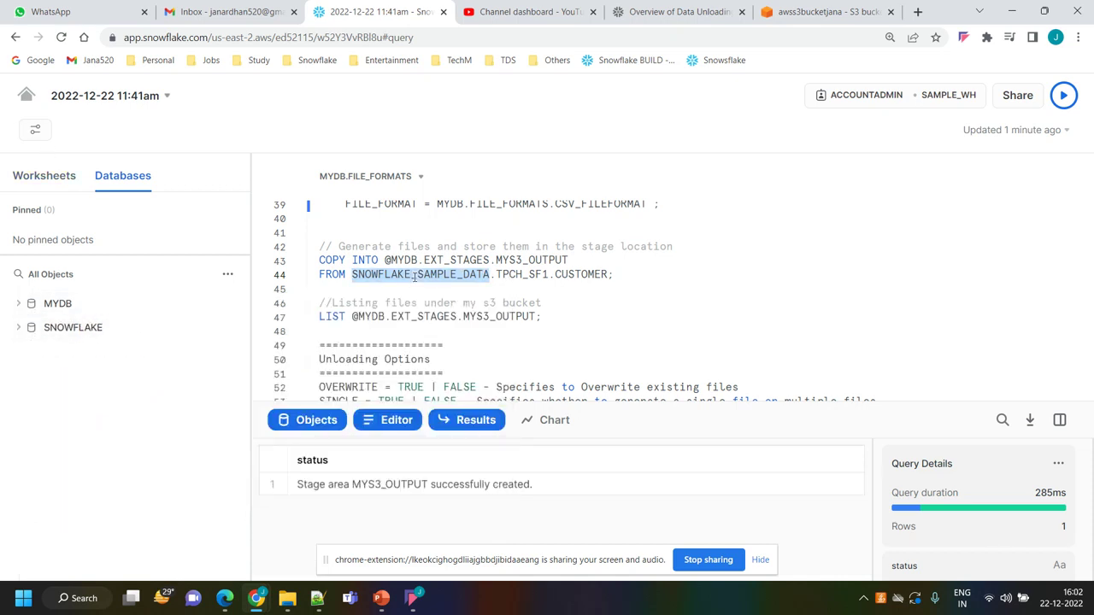
left_click(27, 97)
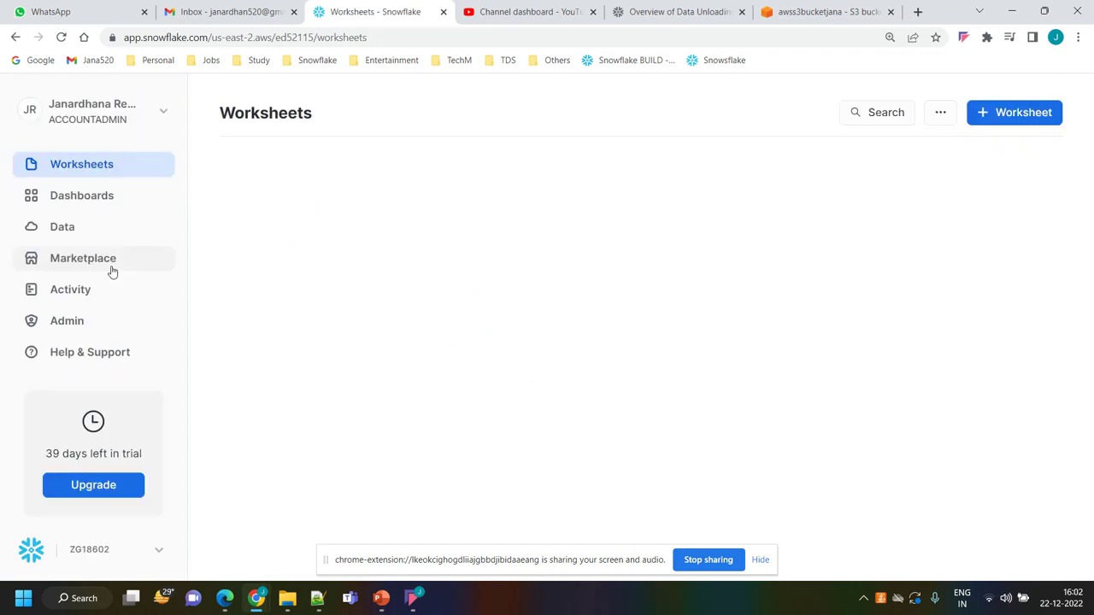
left_click(63, 233)
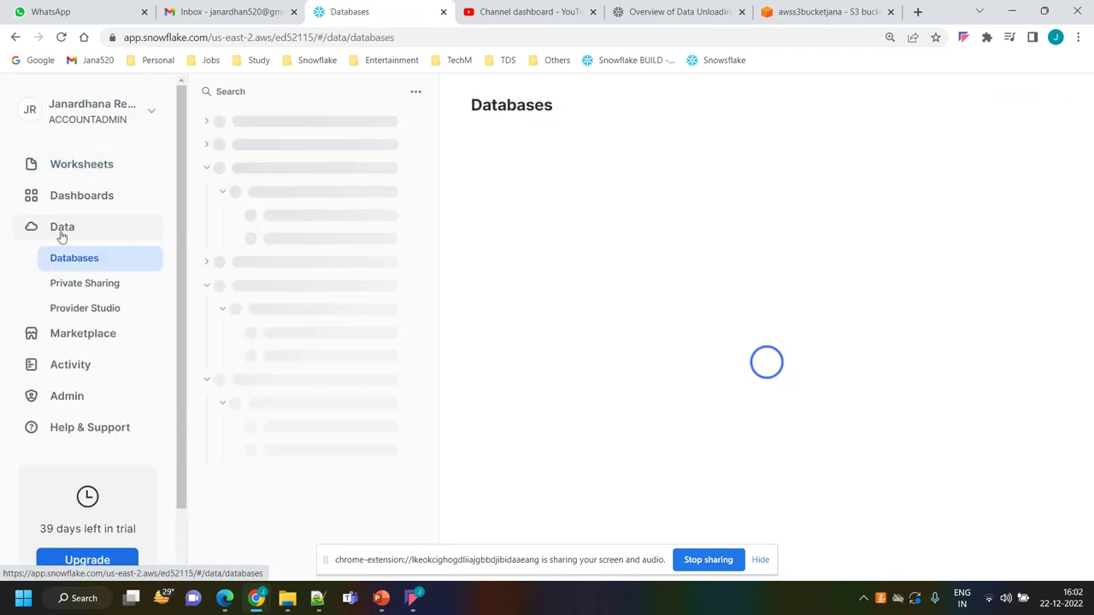
left_click(91, 289)
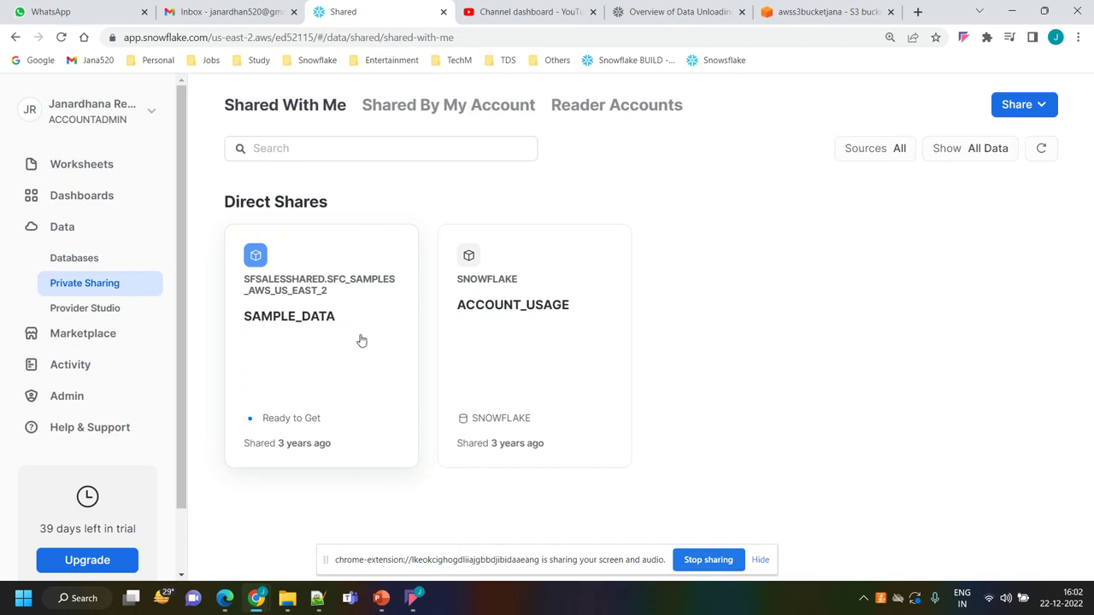
- Get the shared SAMPLE_DATA listing as a new database named SNOWFLAKE_SAMPLE_DATA
left_click(311, 346)
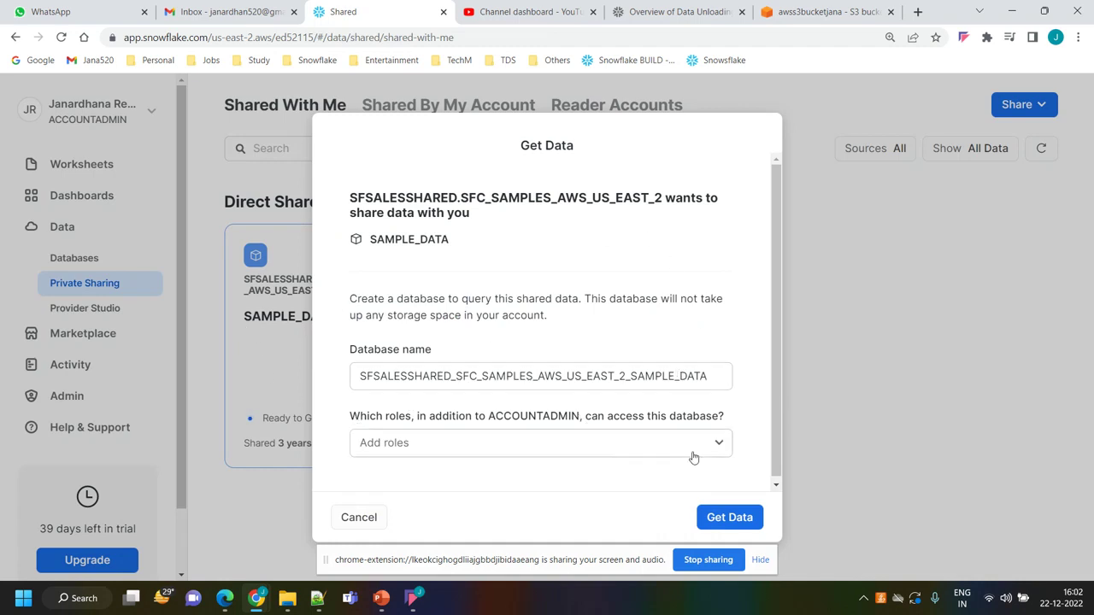
left_click(545, 377)
key("ctrl+a")
key("ctrl+v")
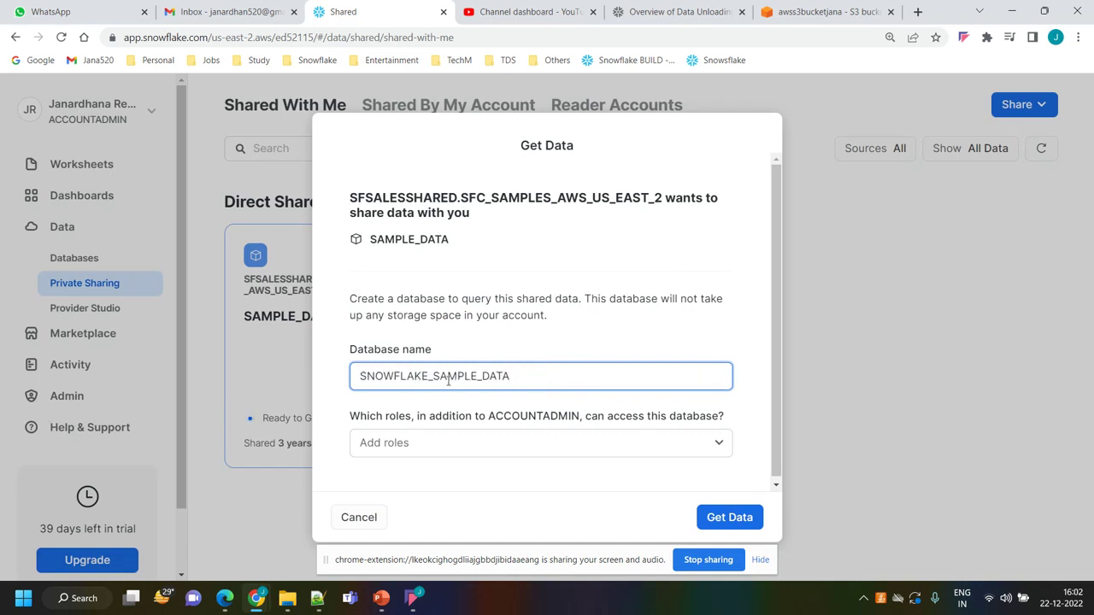
left_click(729, 519)
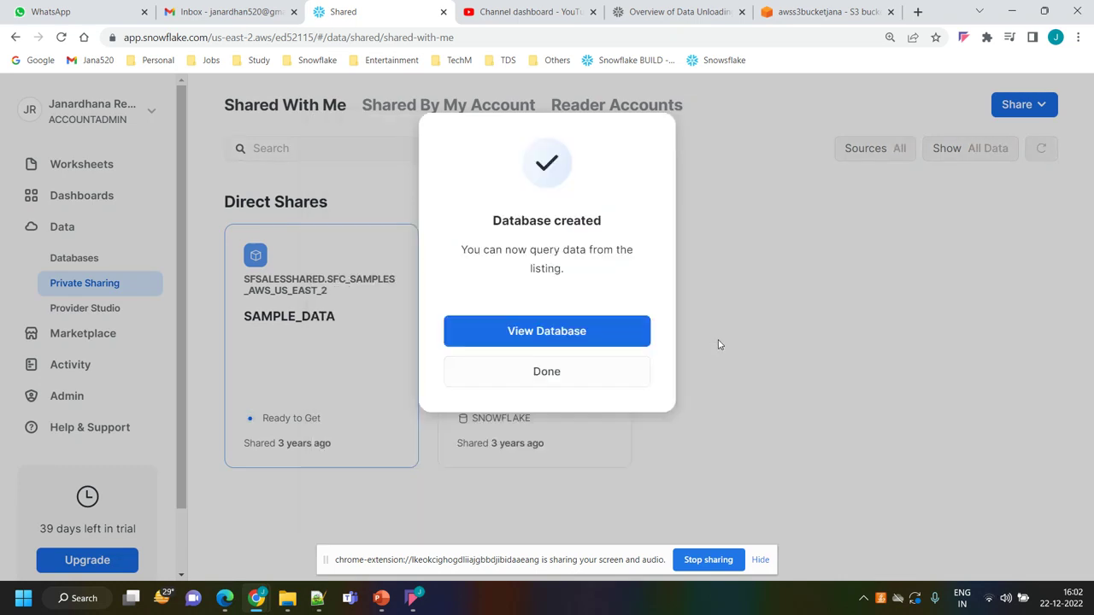
left_click(557, 373)
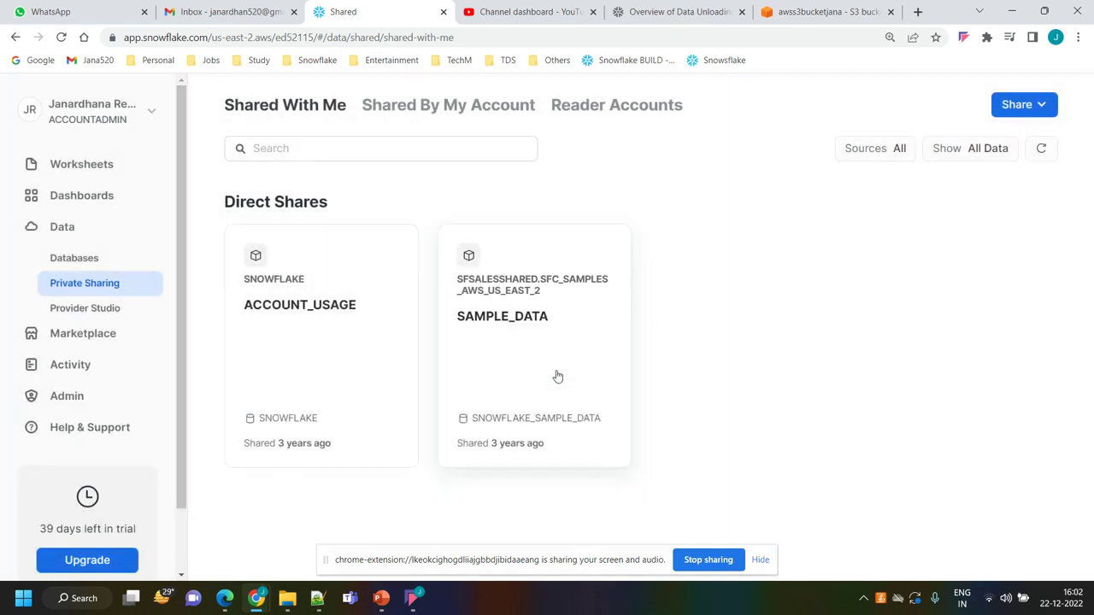
- Inspect the CUSTOMER table in the TPCH_SF1 schema of the SNOWFLAKE_SAMPLE_DATA database
left_click(65, 227)
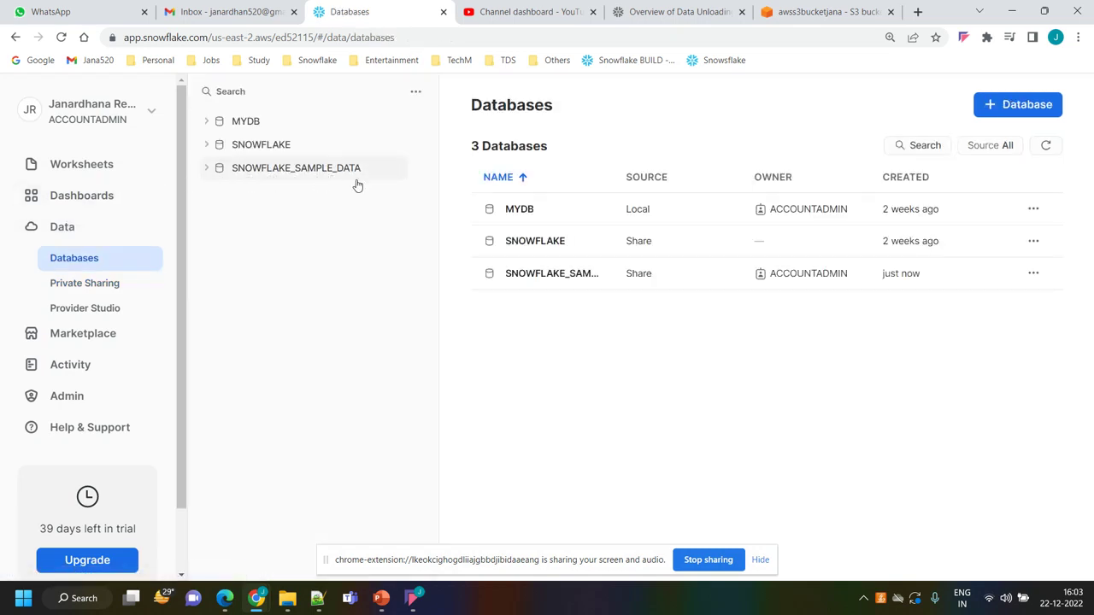
left_click(206, 167)
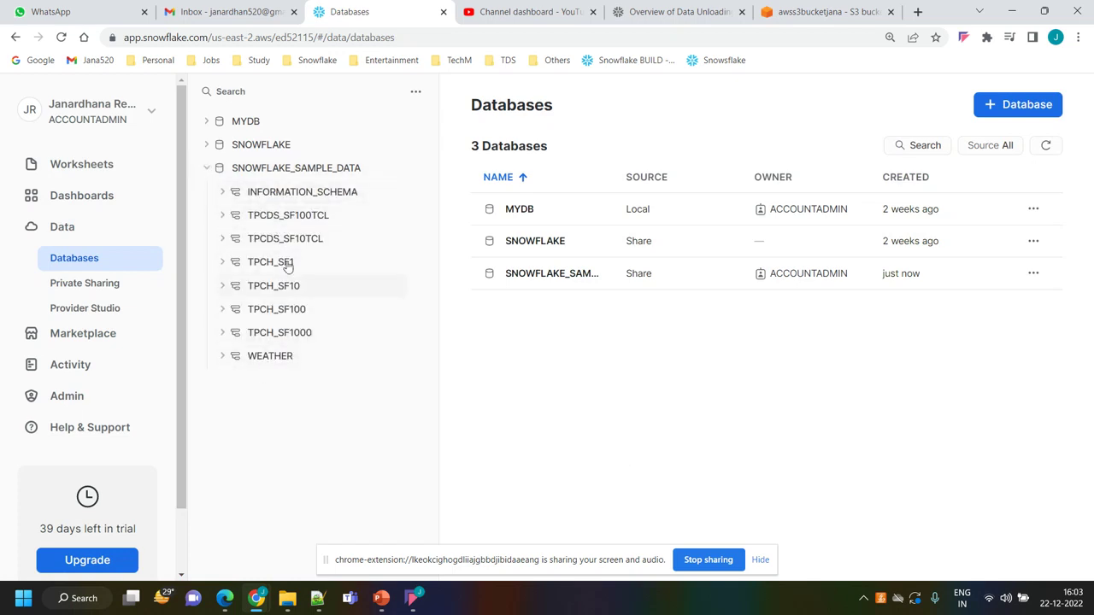
left_click(222, 261)
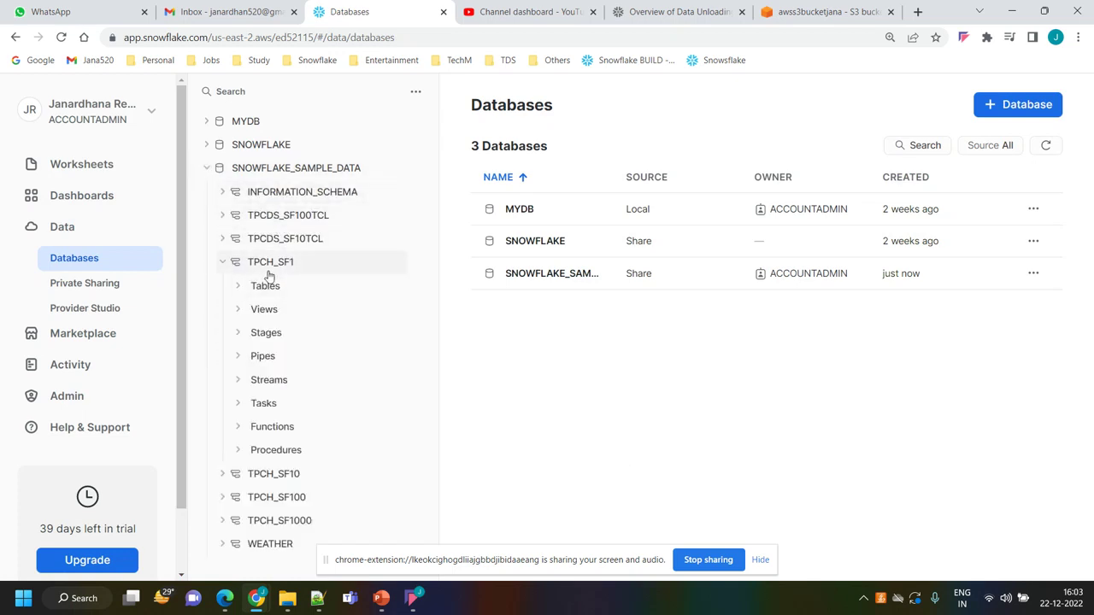
left_click(238, 285)
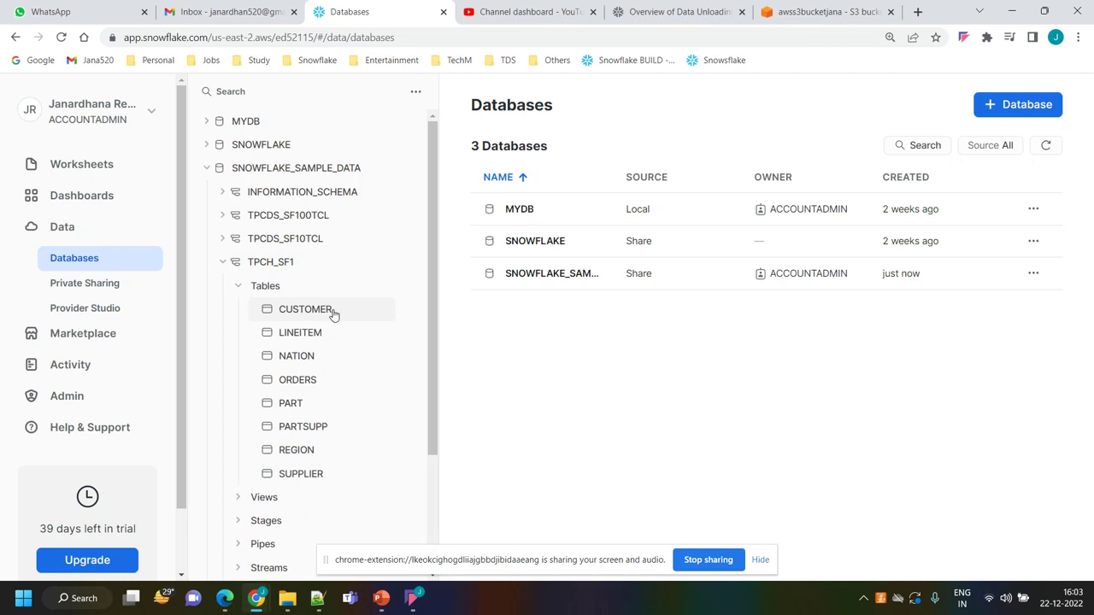
left_click(315, 318)
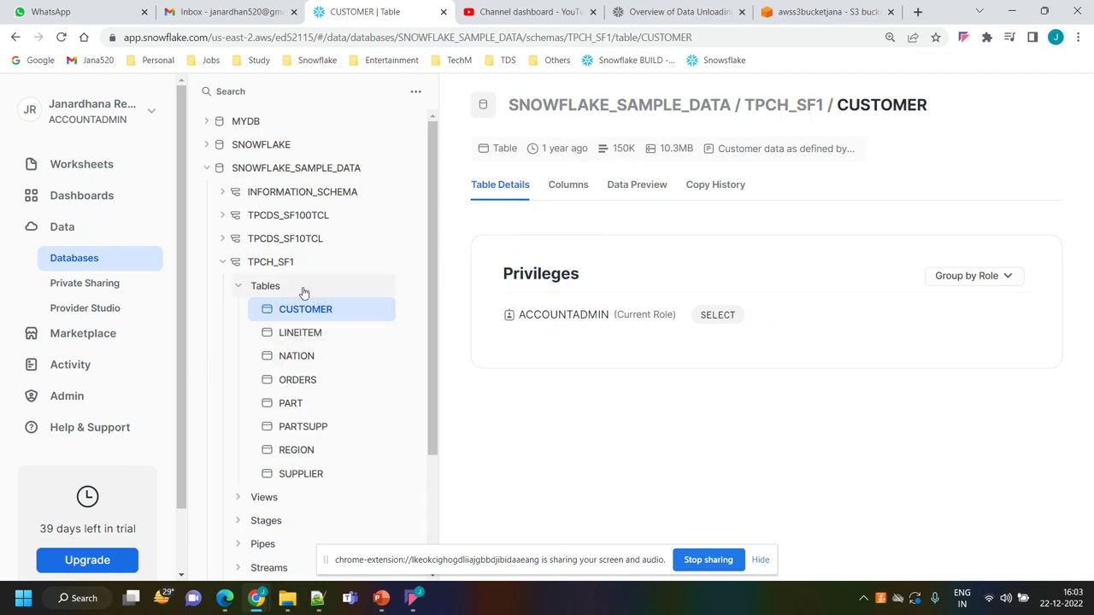
left_click(206, 167)
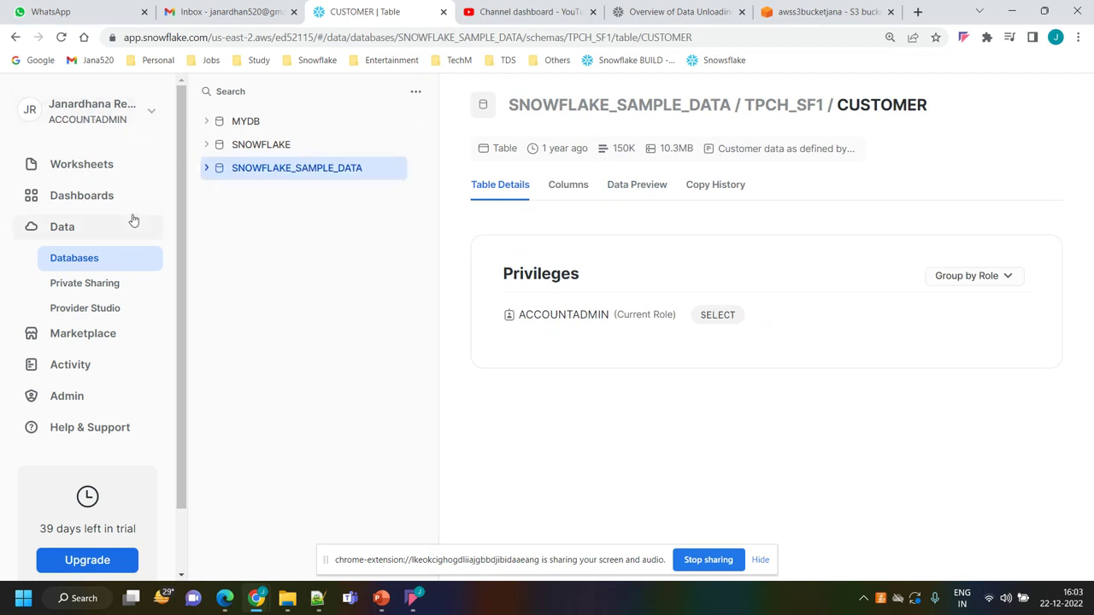
left_click(101, 165)
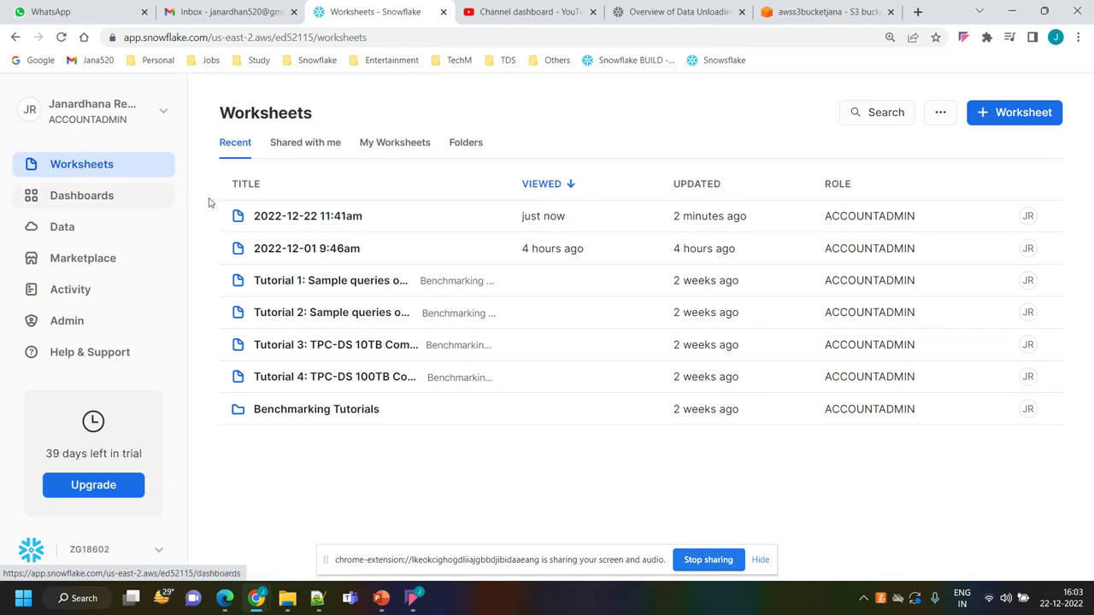
left_click(329, 222)
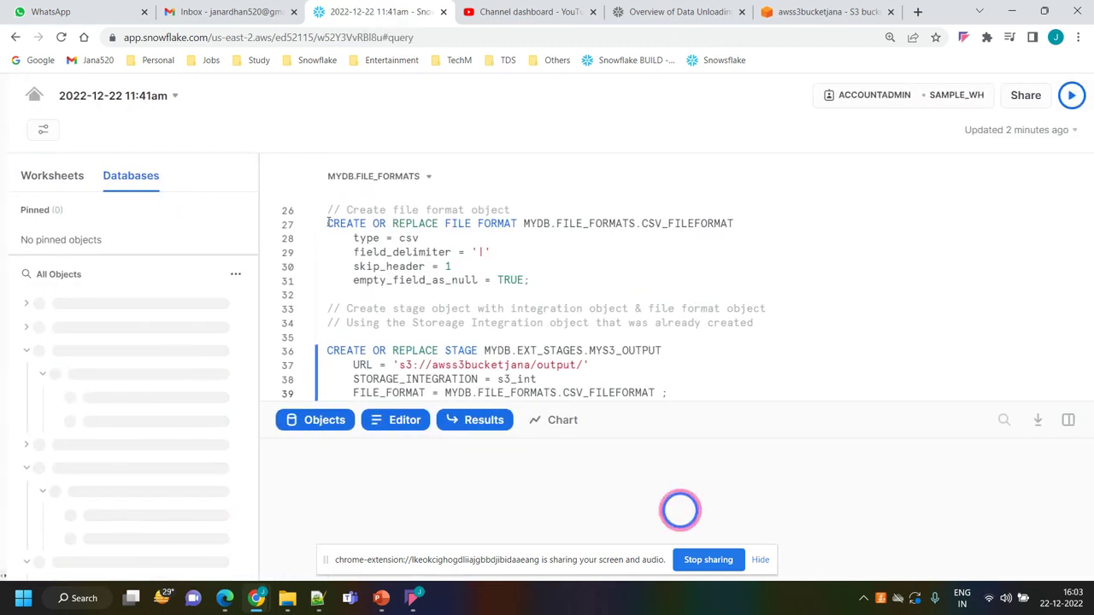
scroll(518, 293, "down", 3)
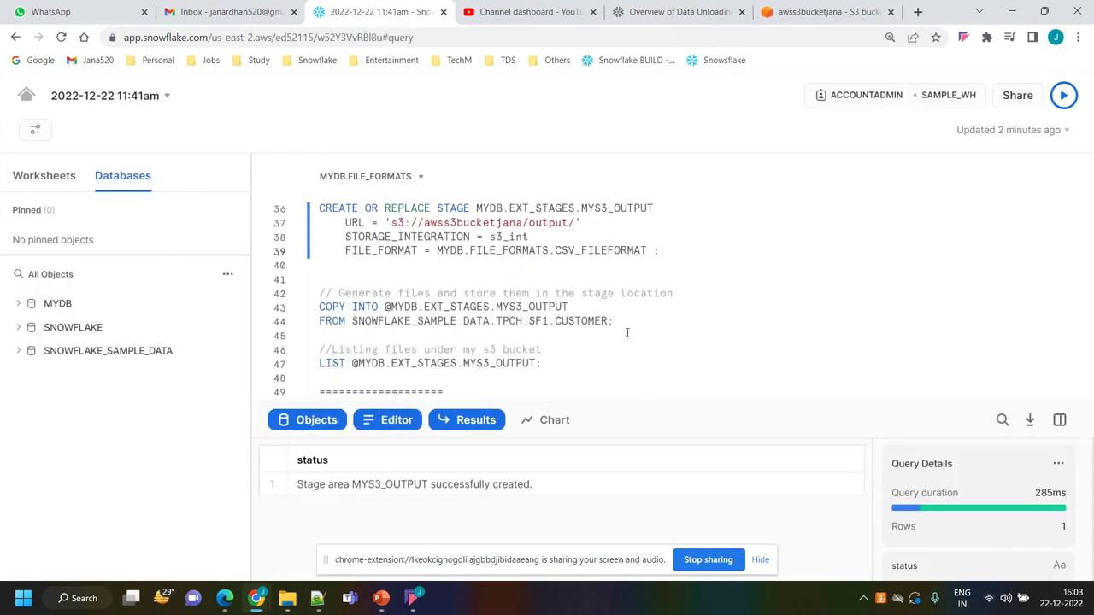
left_click_drag(624, 321, 301, 315)
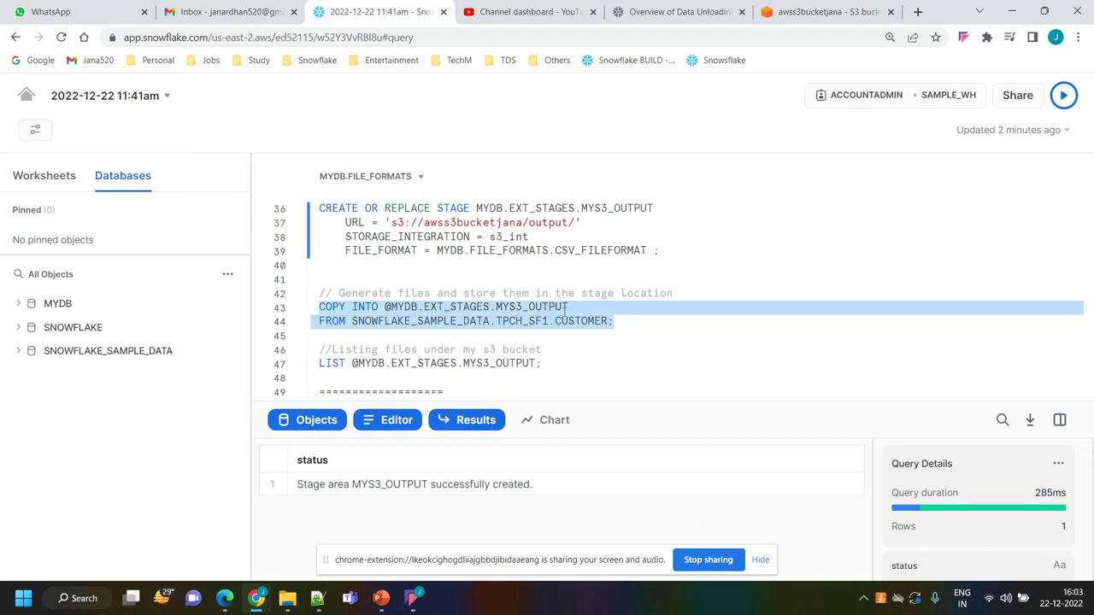
left_click(569, 309)
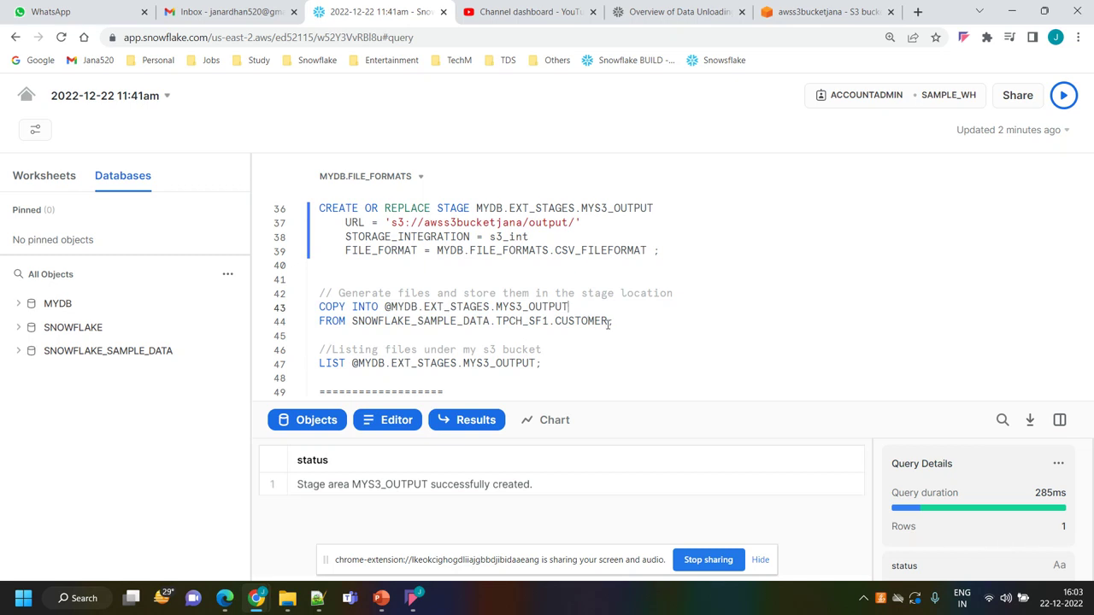
left_click_drag(617, 322, 304, 314)
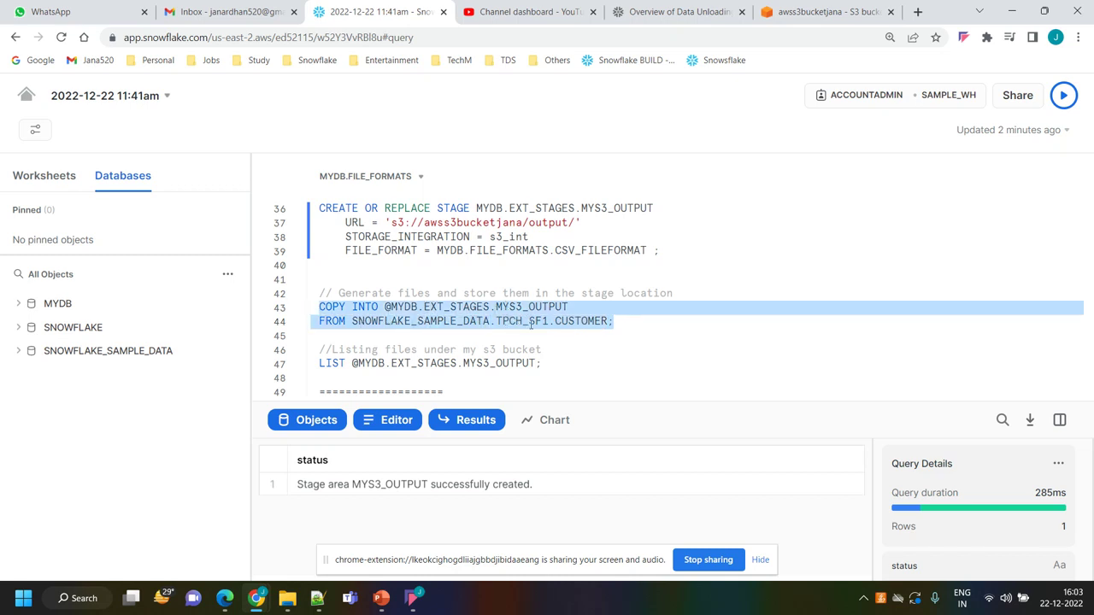
left_click(1062, 94)
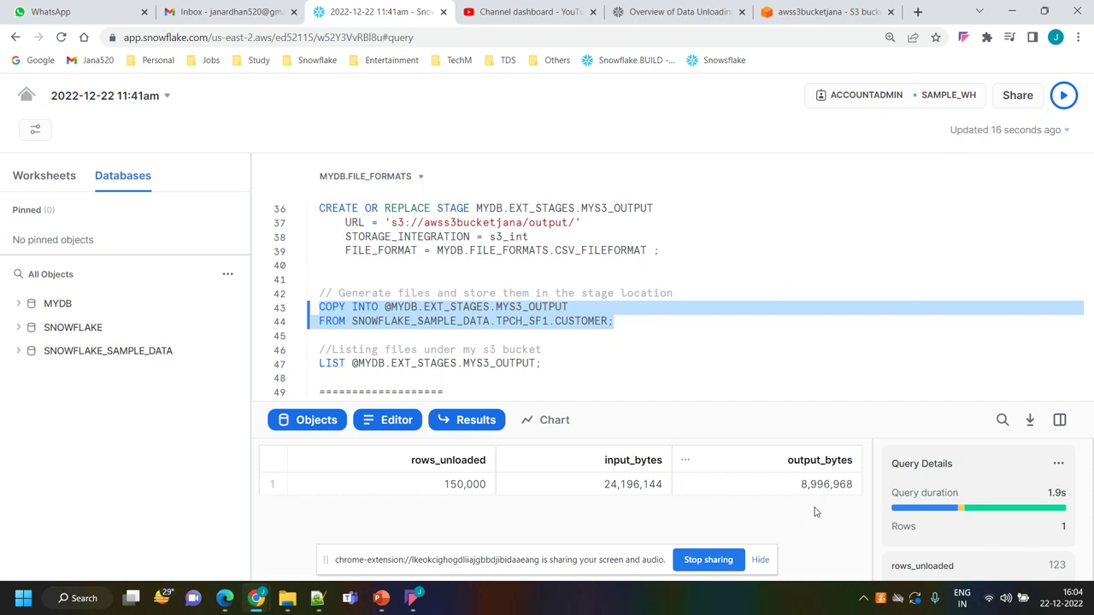
- Switch to the S3 console and open the output/ folder of the awss3bucketjana bucket to check the unloaded files
left_click(824, 12)
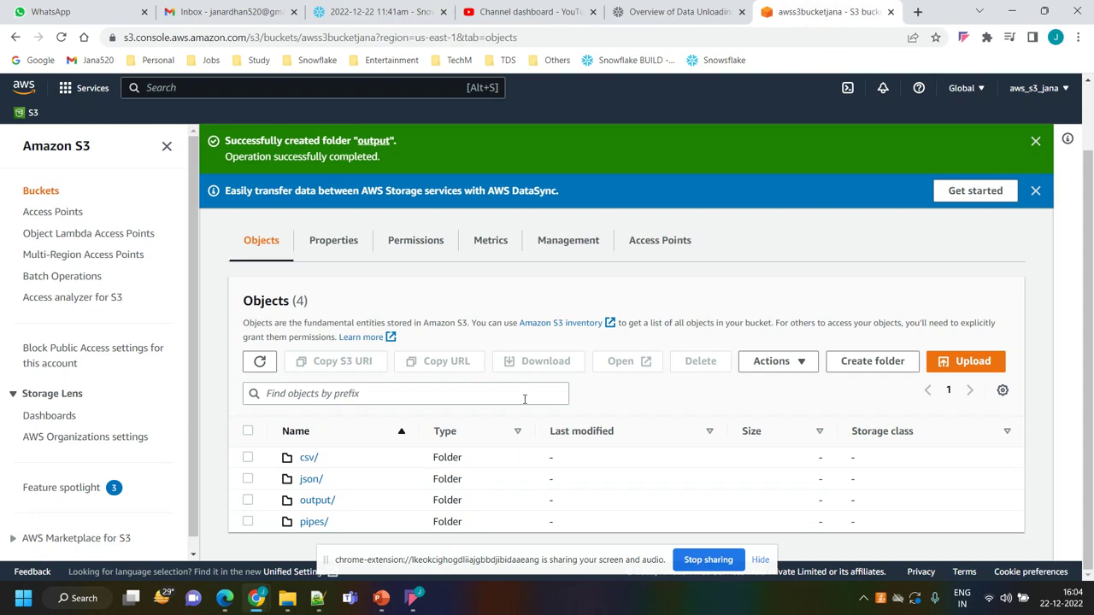
left_click(318, 500)
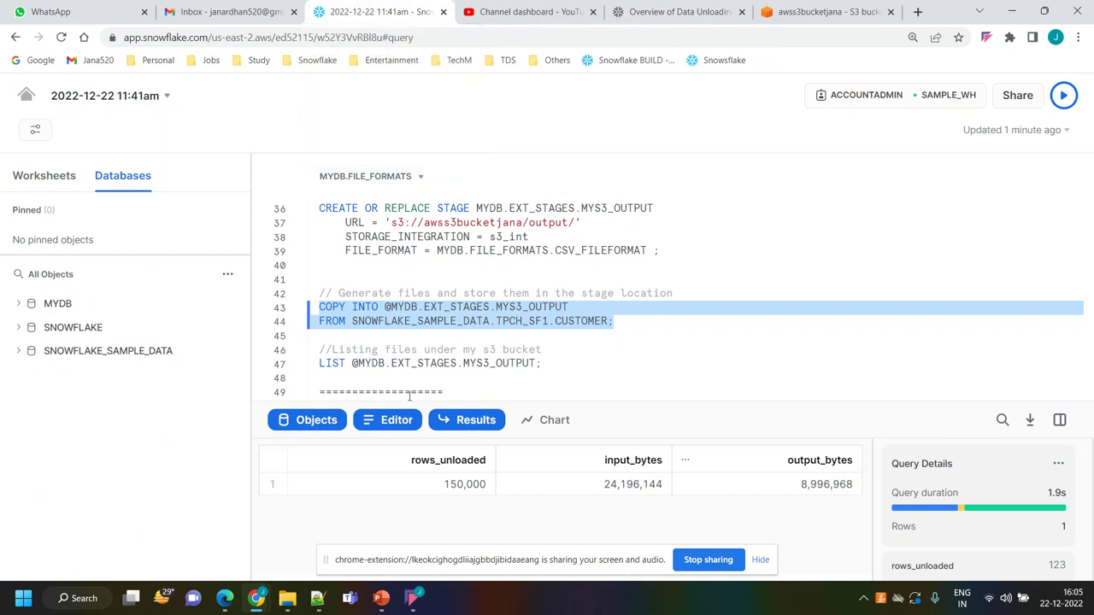
left_click(427, 321)
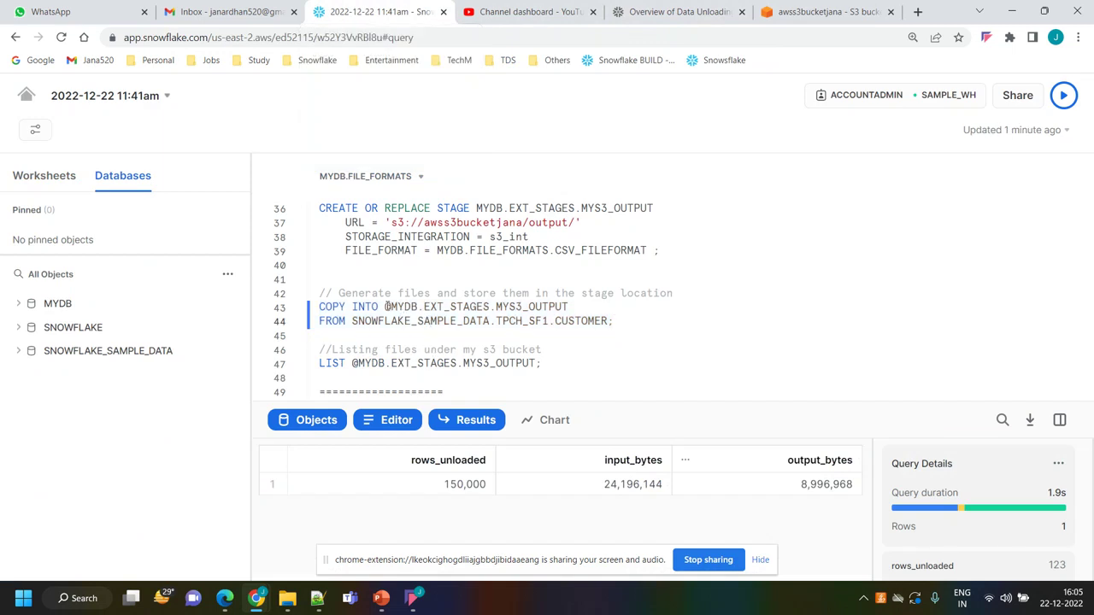
left_click_drag(383, 307, 578, 310)
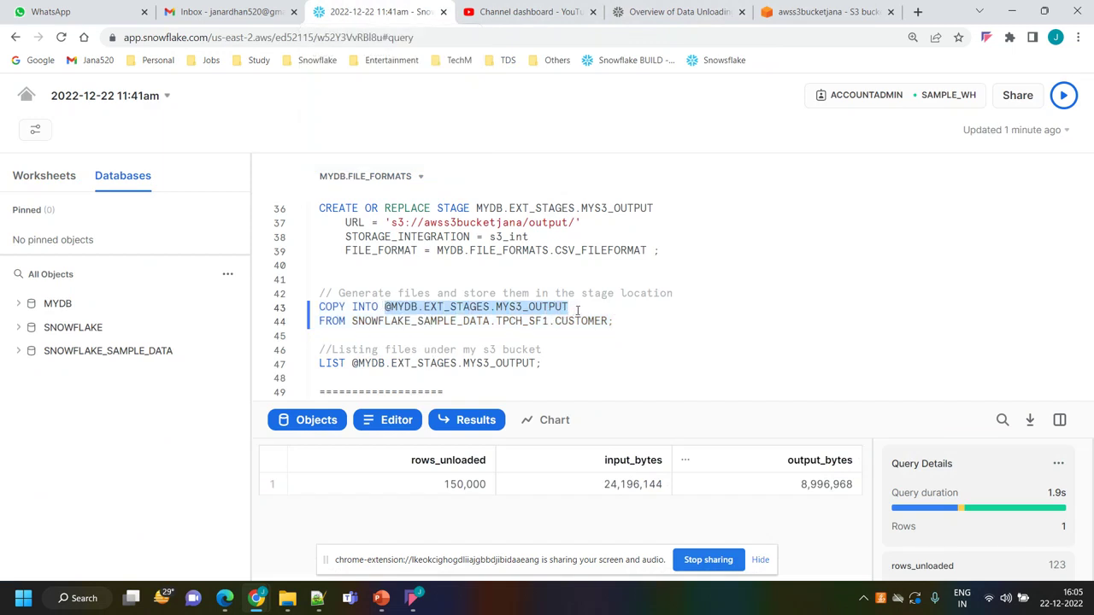
left_click(577, 305)
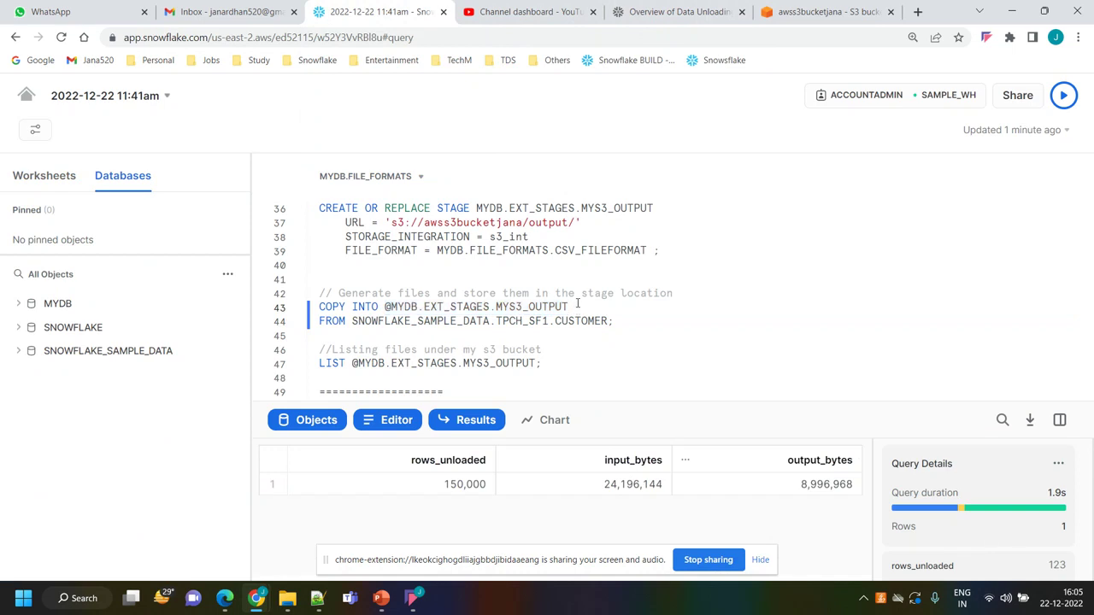
scroll(577, 355, "down", 2)
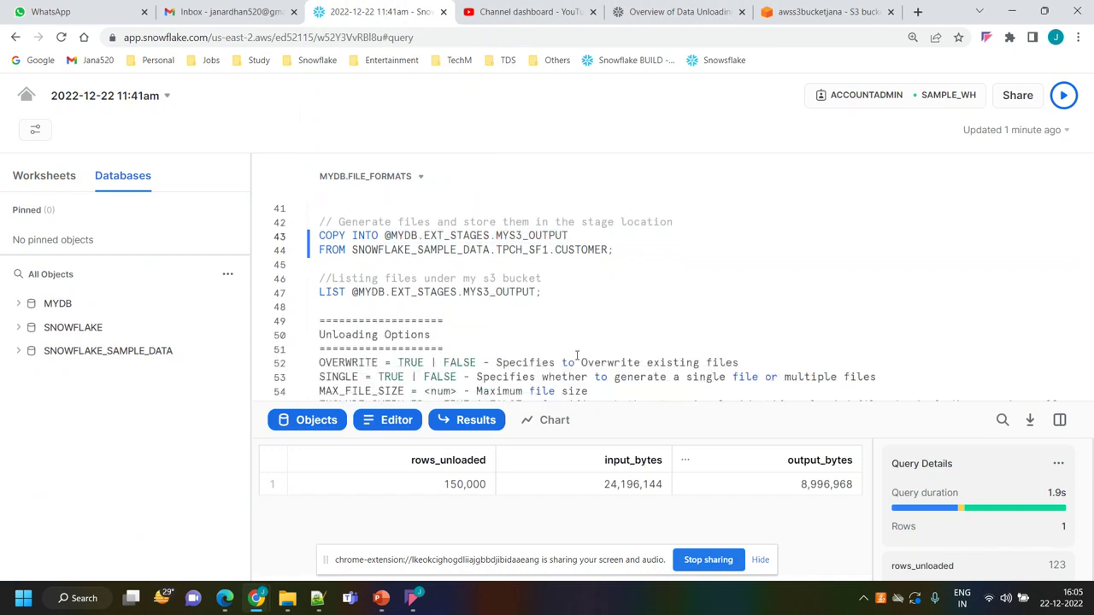
scroll(577, 355, "up", 2)
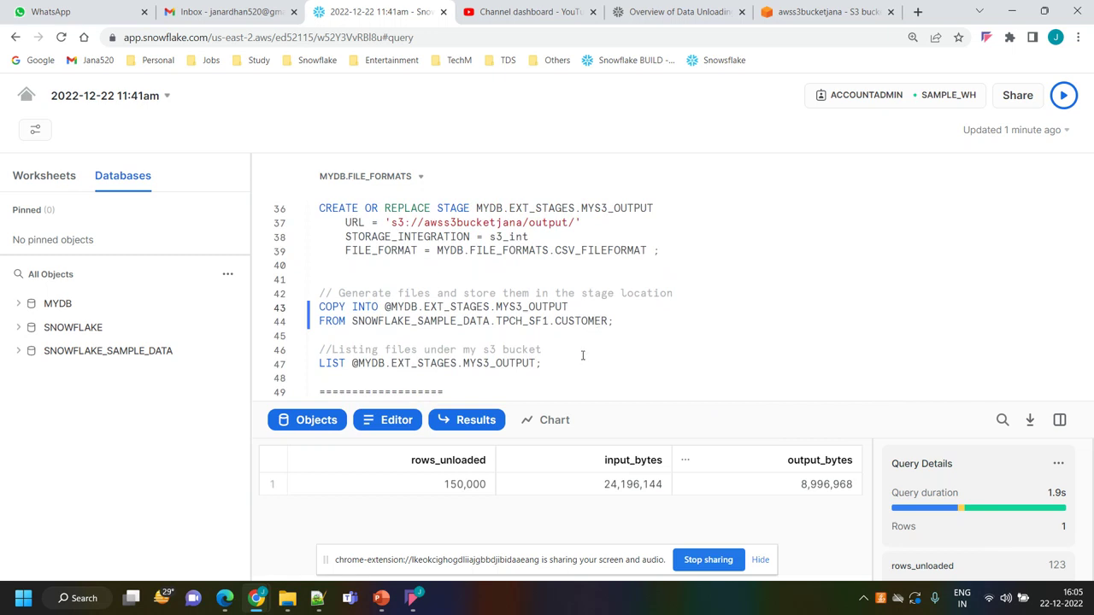
scroll(582, 355, "down", 2)
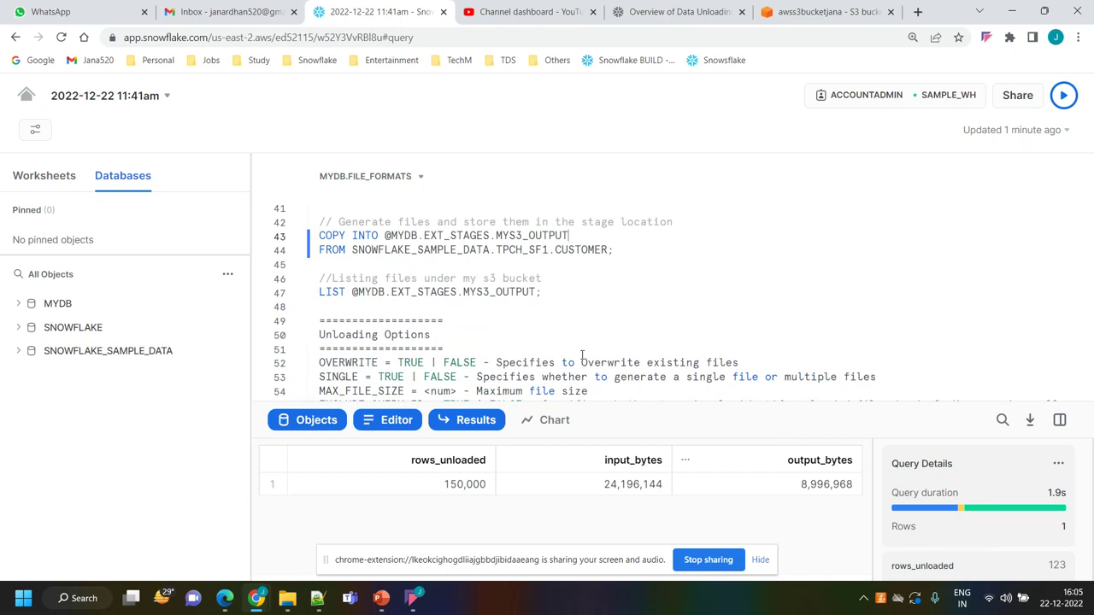
left_click(551, 299)
scroll(551, 252, "up", 2)
scroll(551, 265, "down", 2)
left_click_drag(553, 295, 301, 301)
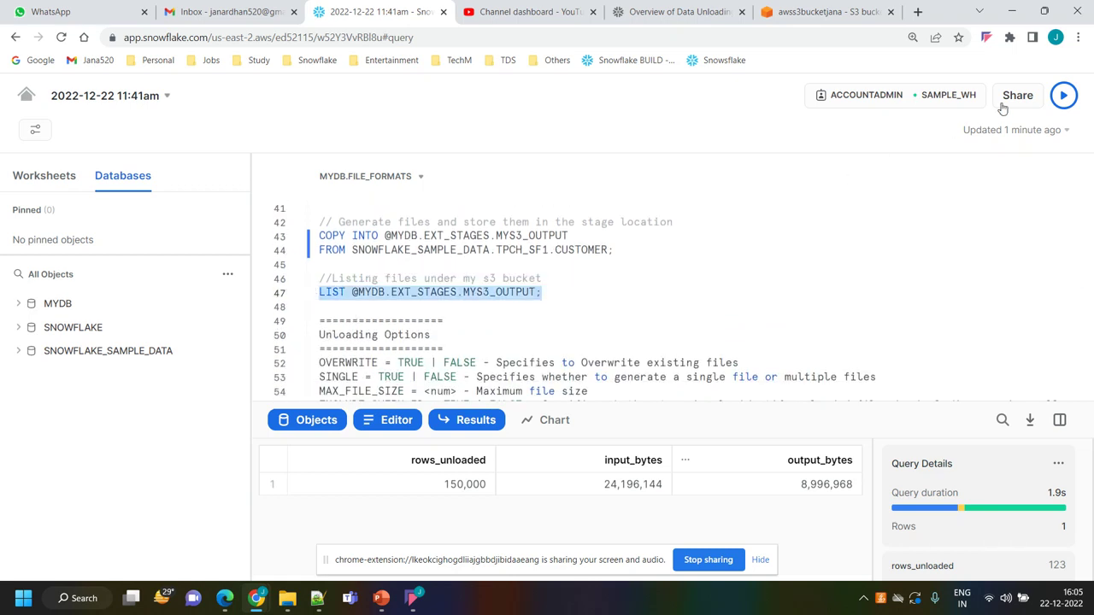
left_click(1063, 94)
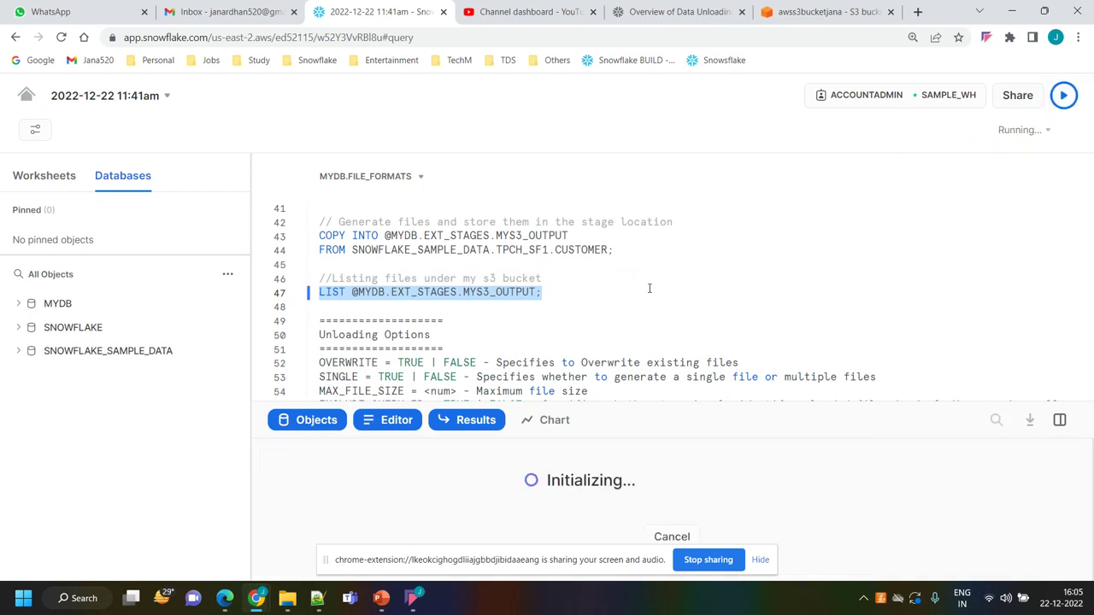
left_click_drag(685, 404, 685, 353)
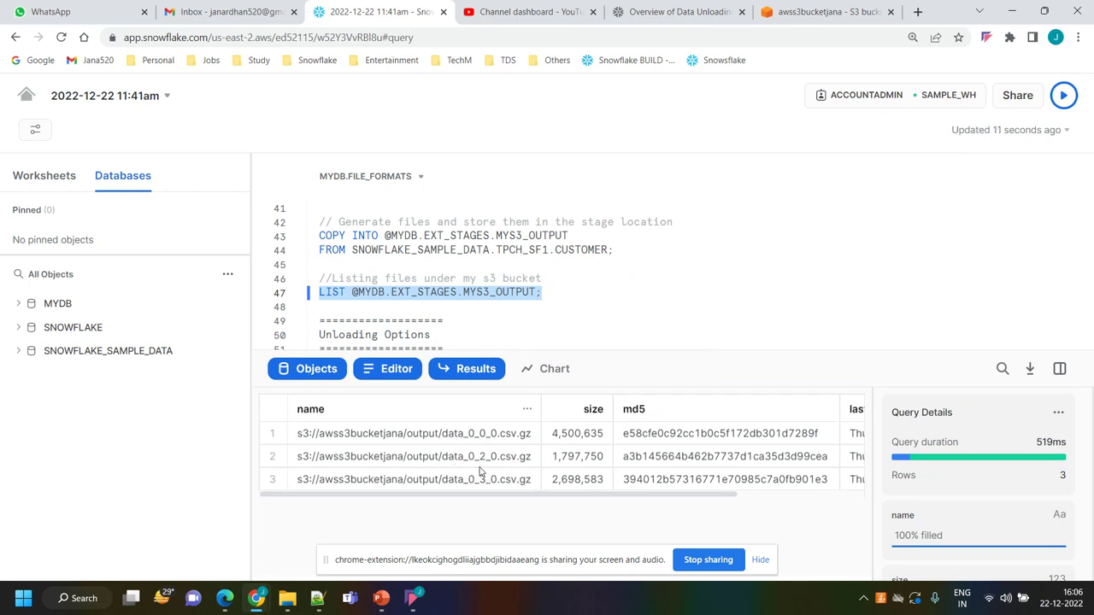
- Enlarge the editor area and review the Unloading Options notes, including the OVERWRITE option
left_click(564, 321)
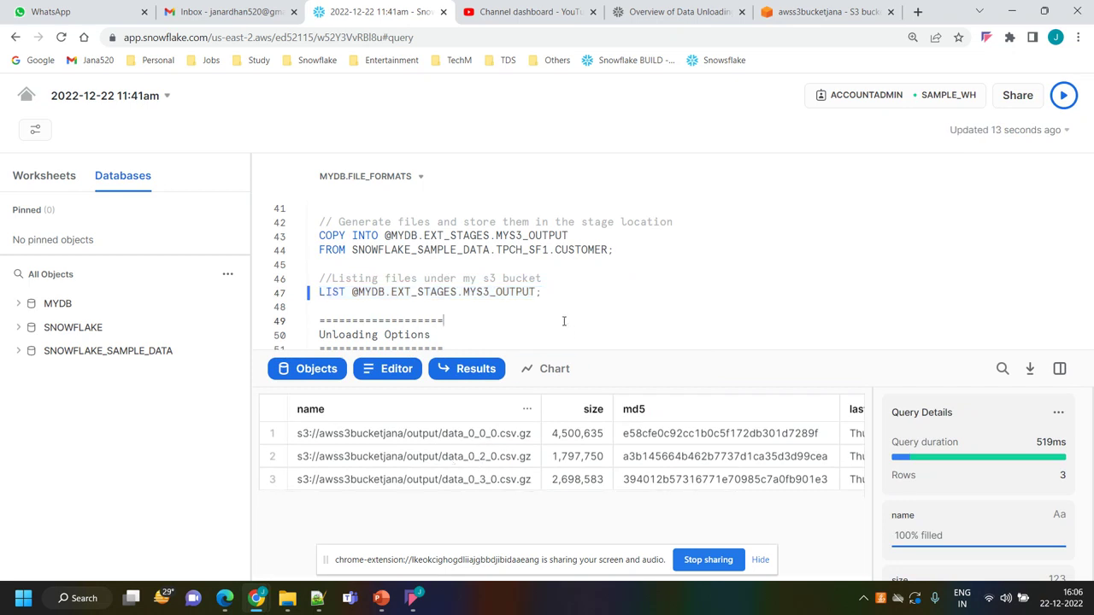
scroll(564, 321, "down", 2)
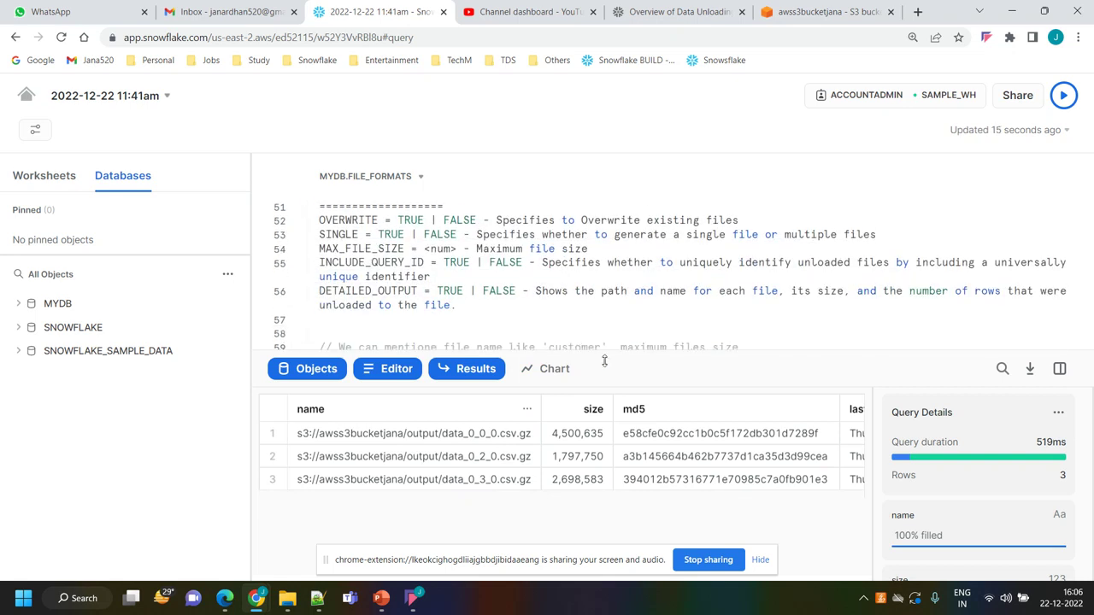
left_click_drag(604, 360, 605, 432)
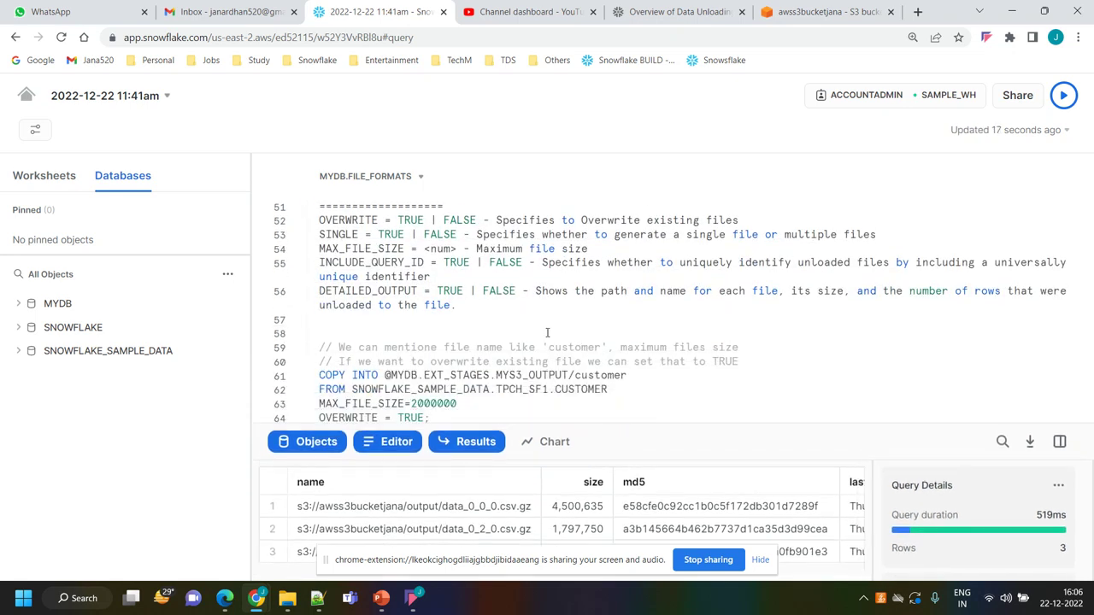
scroll(485, 327, "up", 1)
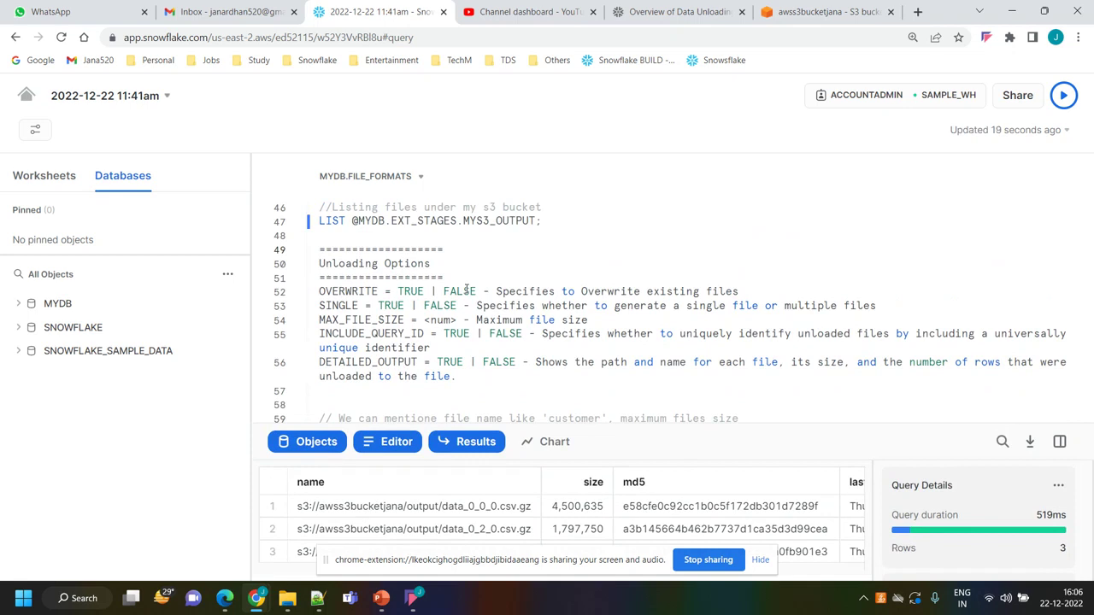
double_click(350, 291)
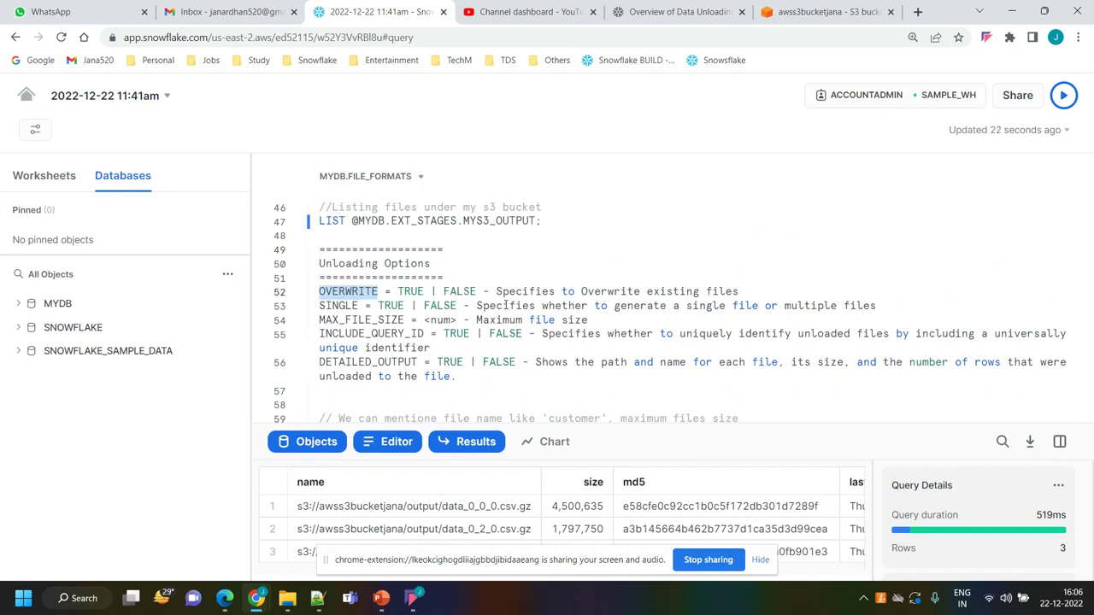
- Trace the COPY INTO statement's source table and MYS3_OUTPUT stage to the stage URL s3://awss3bucketjana/output/, and check that folder in the S3 console
scroll(506, 305, "up", 1)
scroll(506, 305, "up", 1)
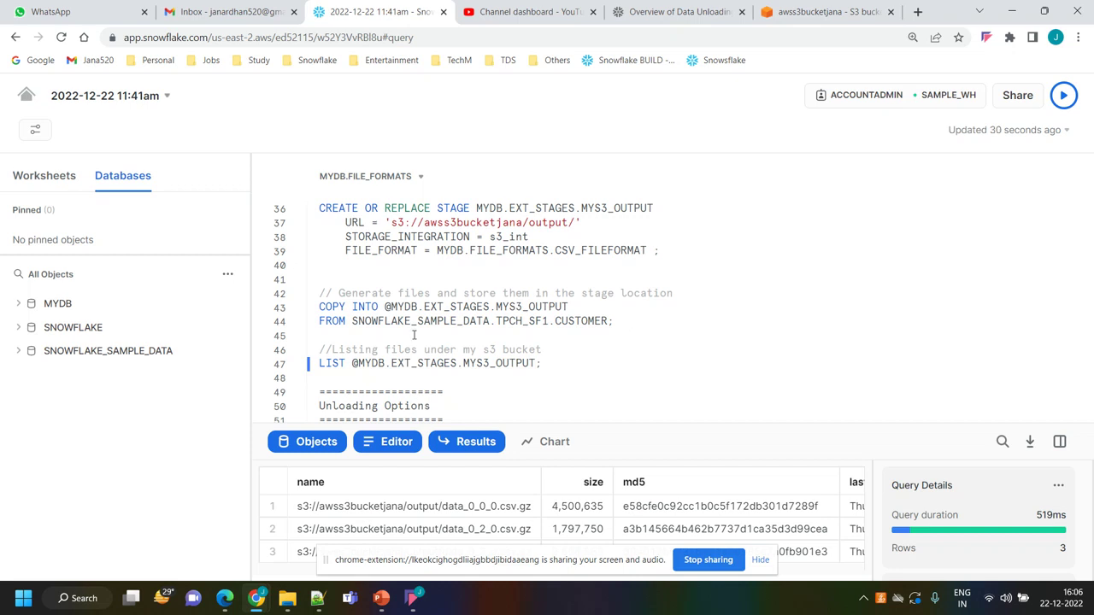
left_click_drag(611, 320, 353, 329)
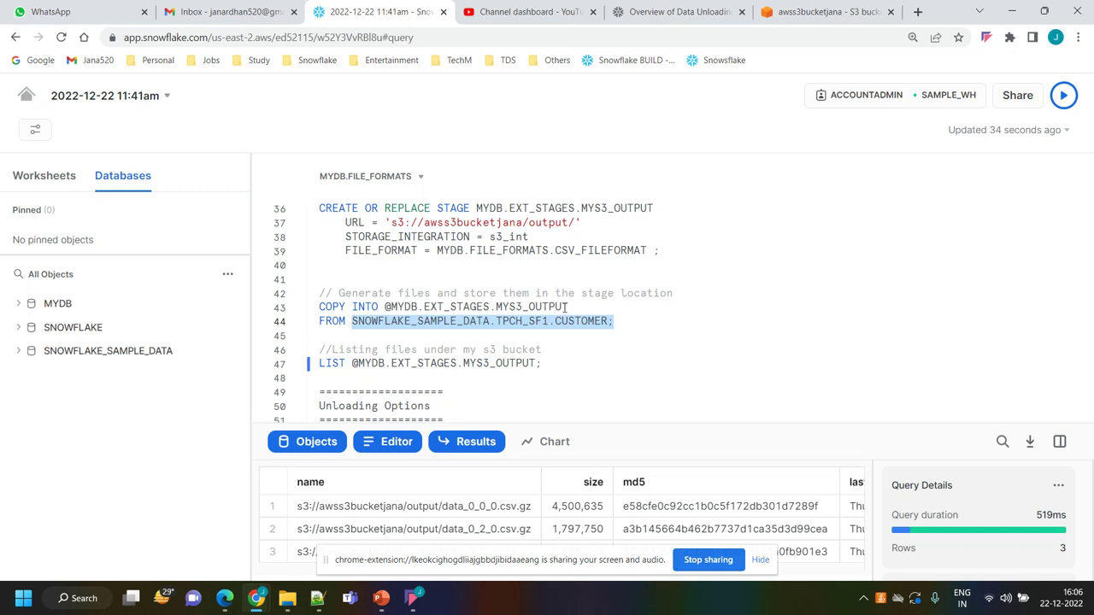
left_click_drag(567, 307, 572, 295)
left_click(523, 307)
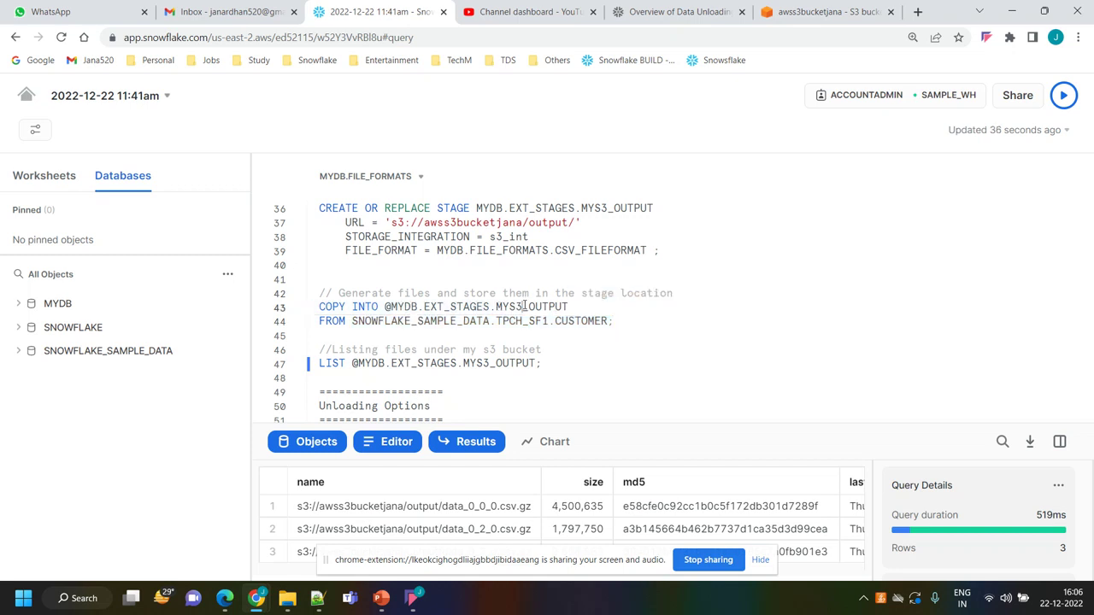
double_click(523, 306)
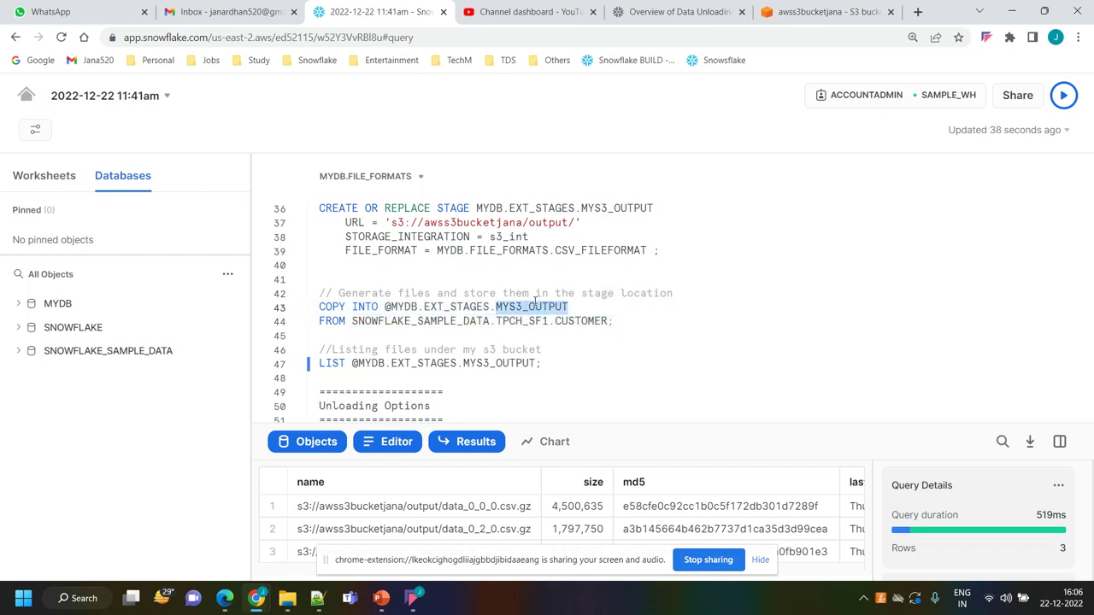
scroll(532, 307, "up", 1)
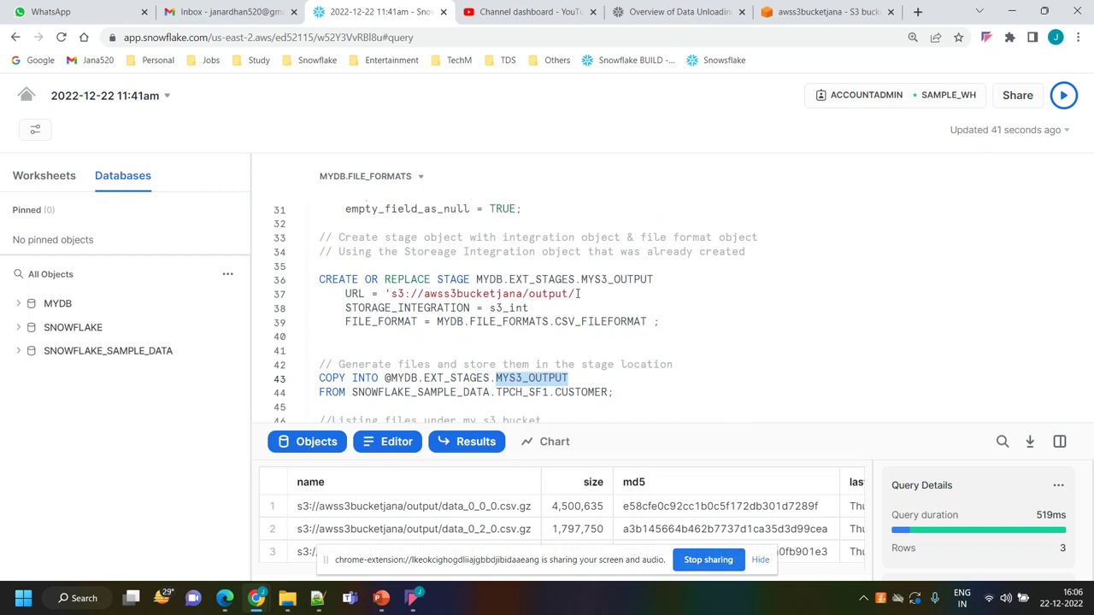
left_click_drag(579, 294, 391, 293)
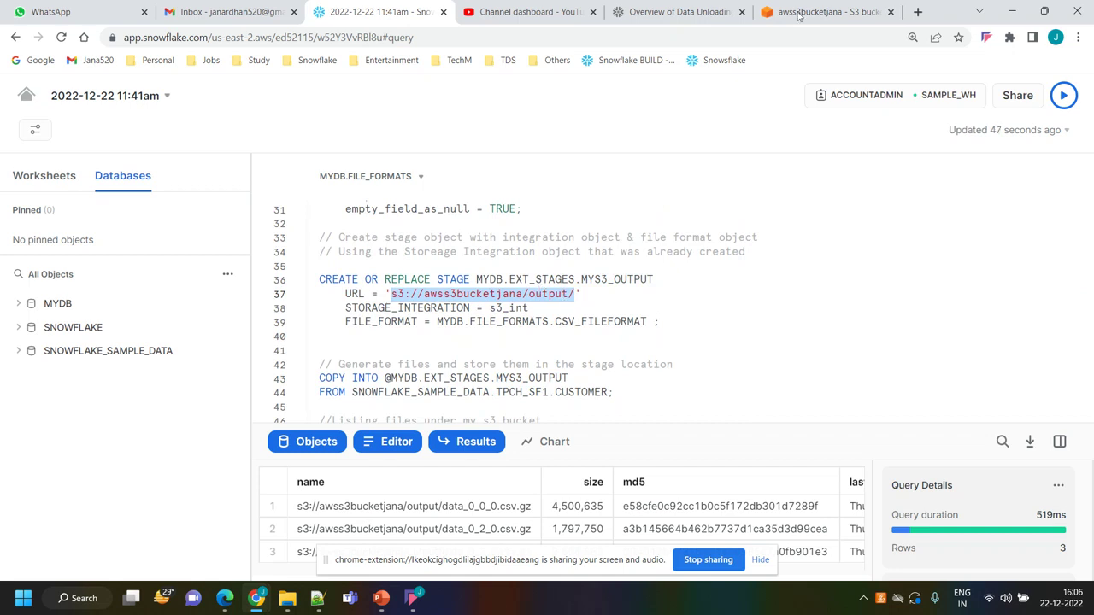
left_click(799, 14)
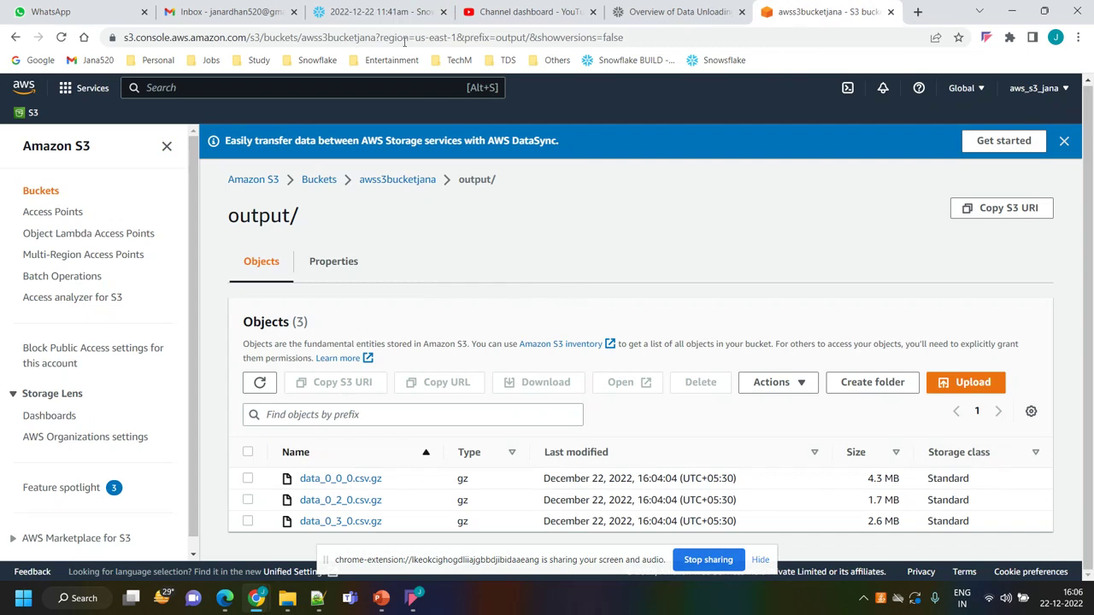
- Return to the Snowflake worksheet and review the unloading options and the COPY INTO example with a customer file name
left_click(389, 17)
scroll(615, 334, "down", 5)
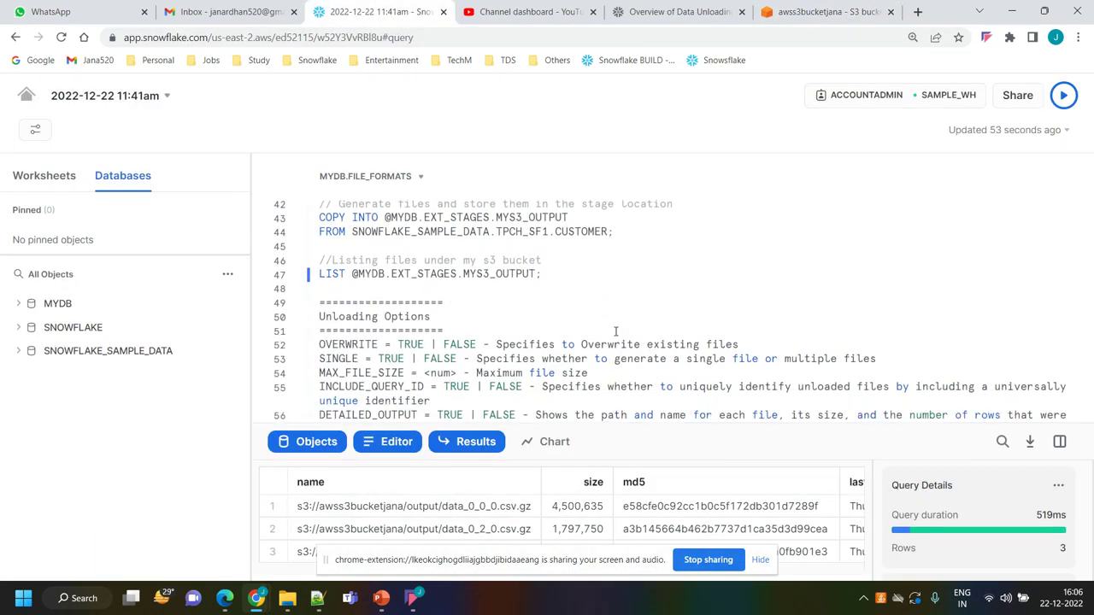
scroll(491, 377, "down", 2)
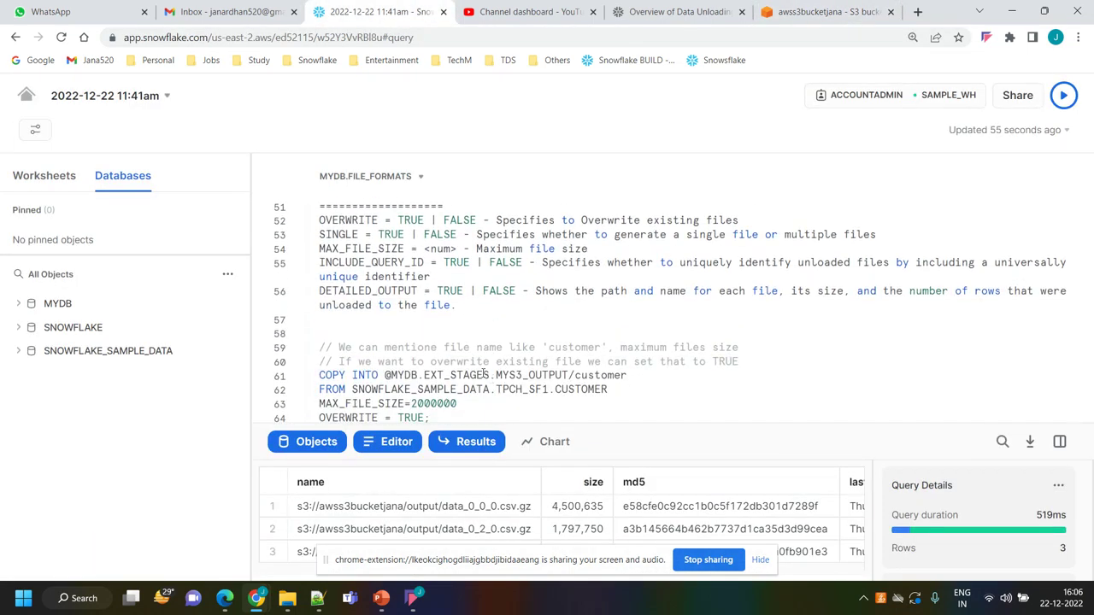
left_click(476, 303)
scroll(487, 318, "down", 2)
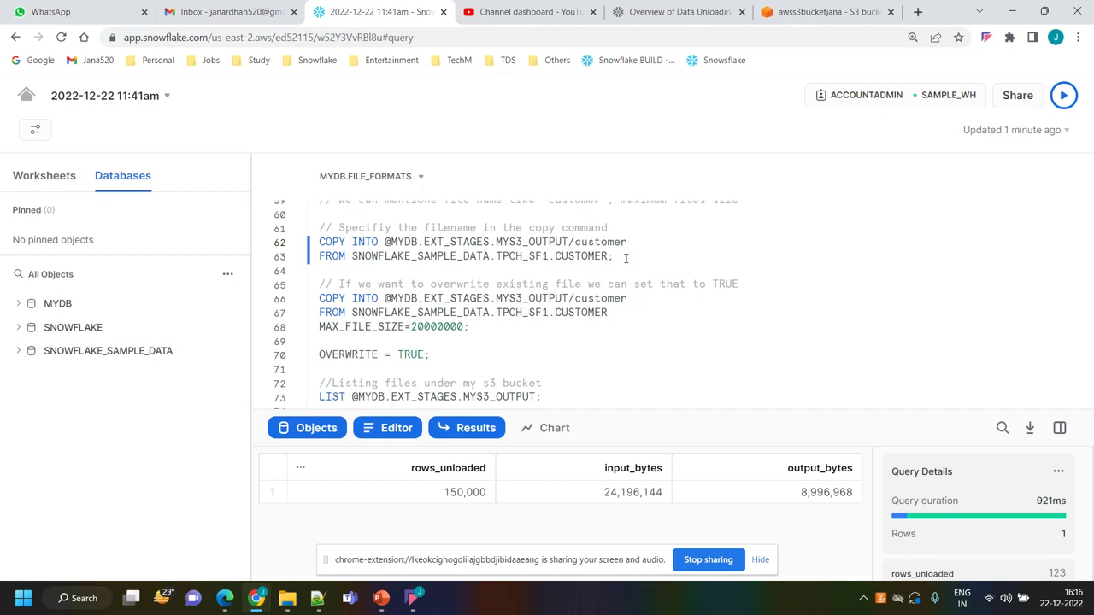
double_click(582, 256)
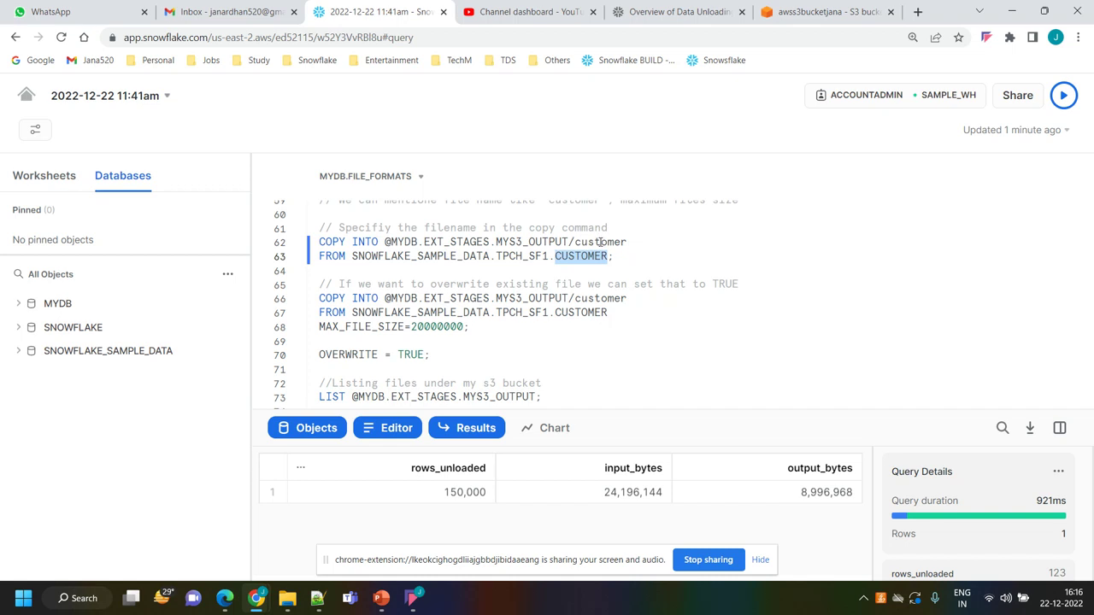
left_click(643, 259)
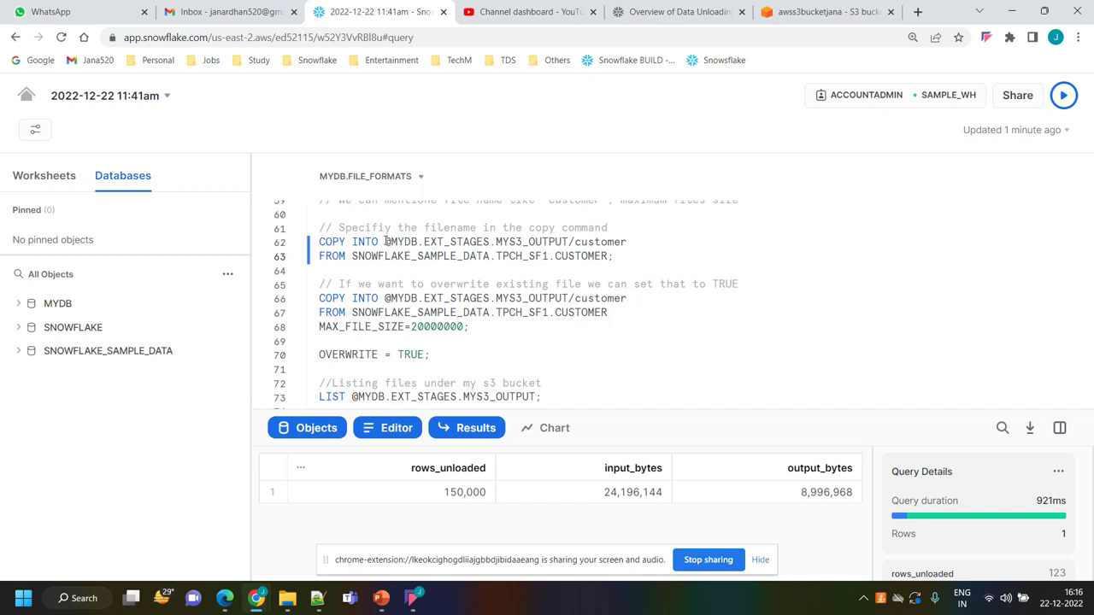
left_click_drag(384, 242, 569, 242)
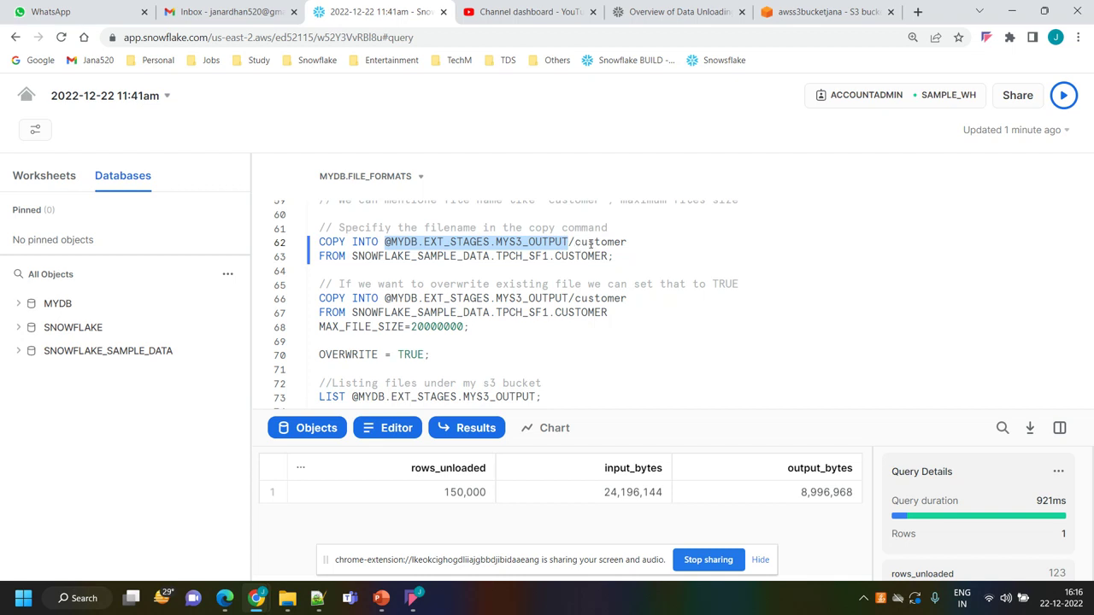
left_click(590, 242)
double_click(589, 242)
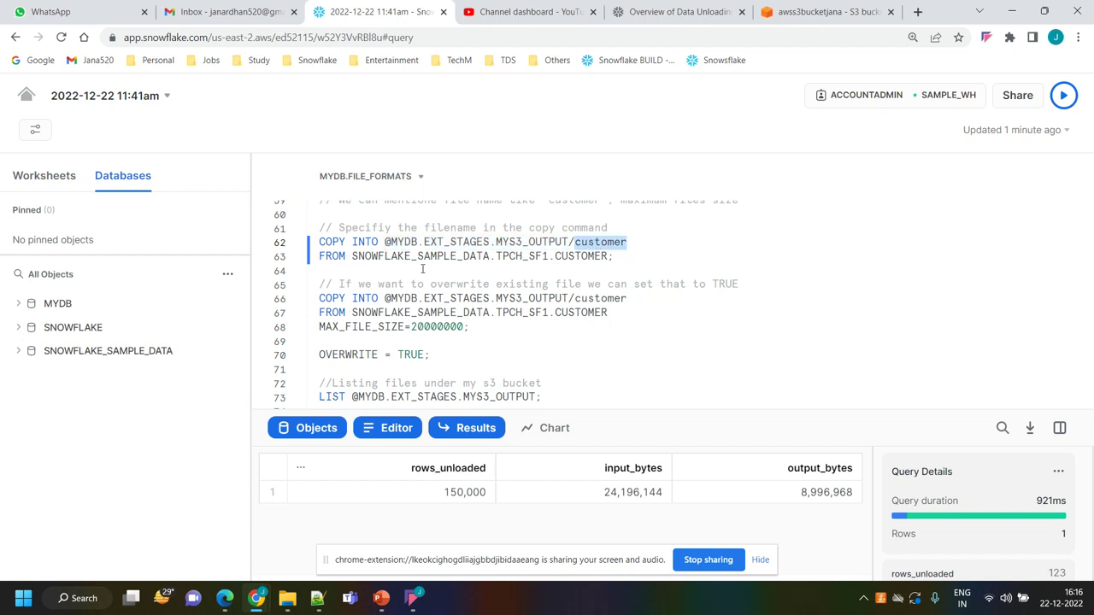
left_click_drag(360, 256, 310, 243)
left_click(619, 257)
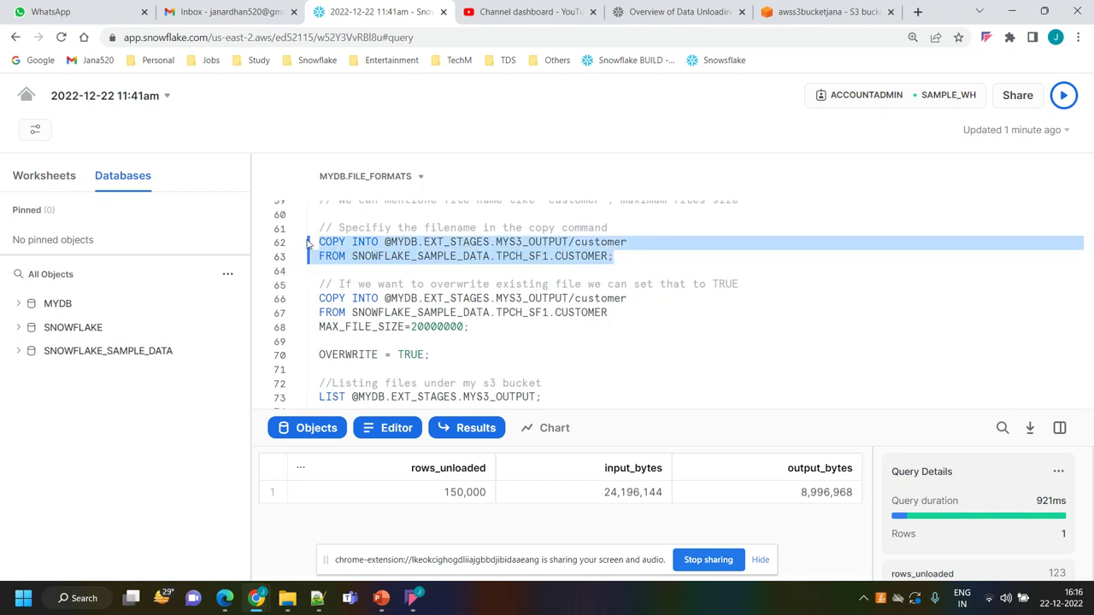
left_click(1062, 95)
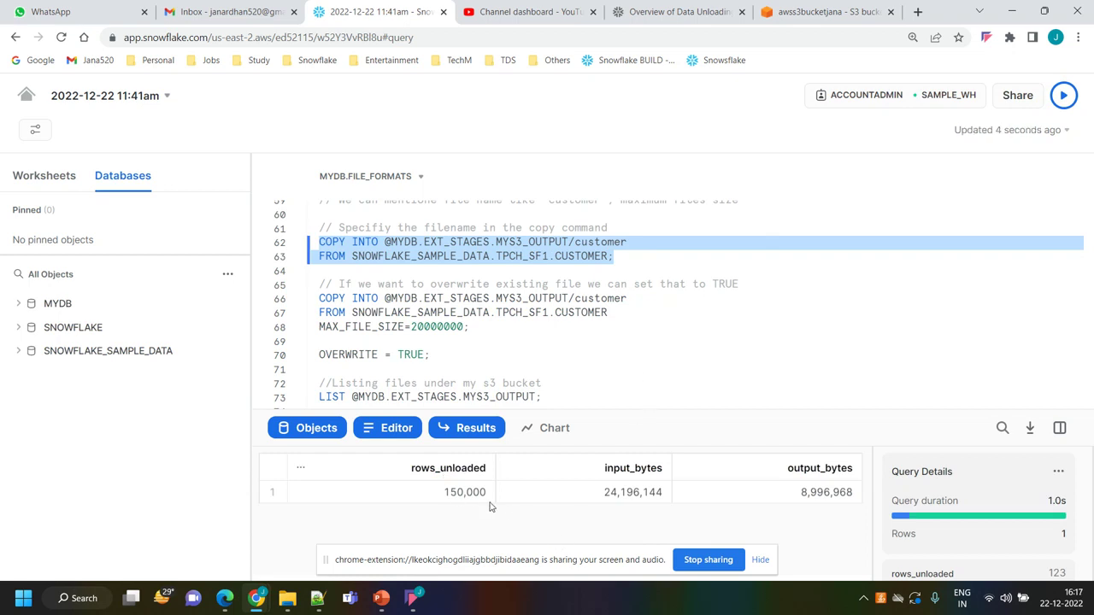
- Switch to the S3 console and refresh the output/ folder's object list to check the customer files
left_click(646, 256)
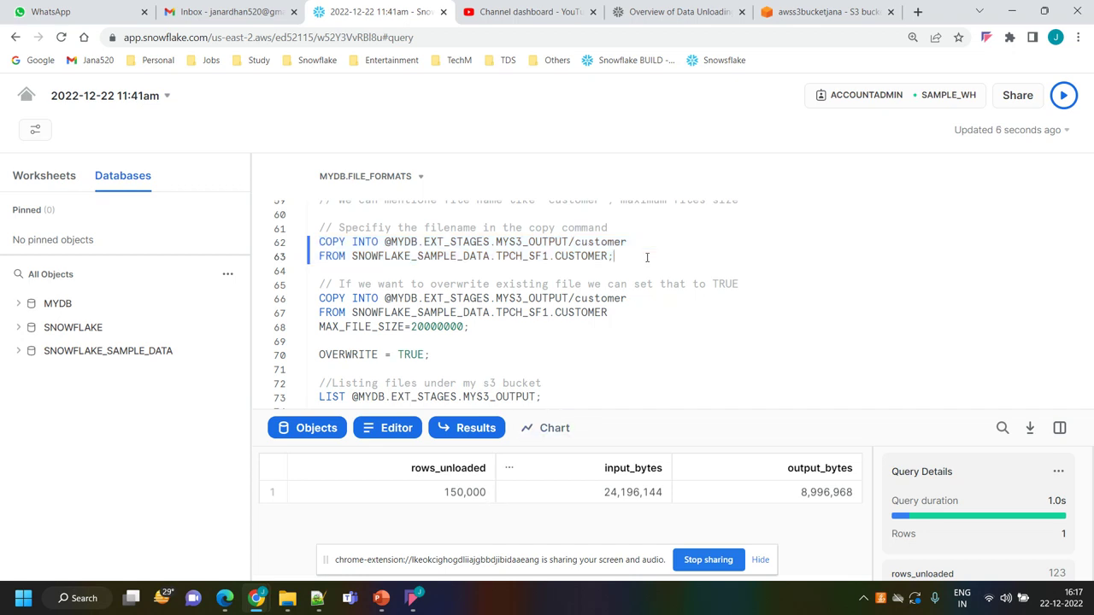
left_click(822, 12)
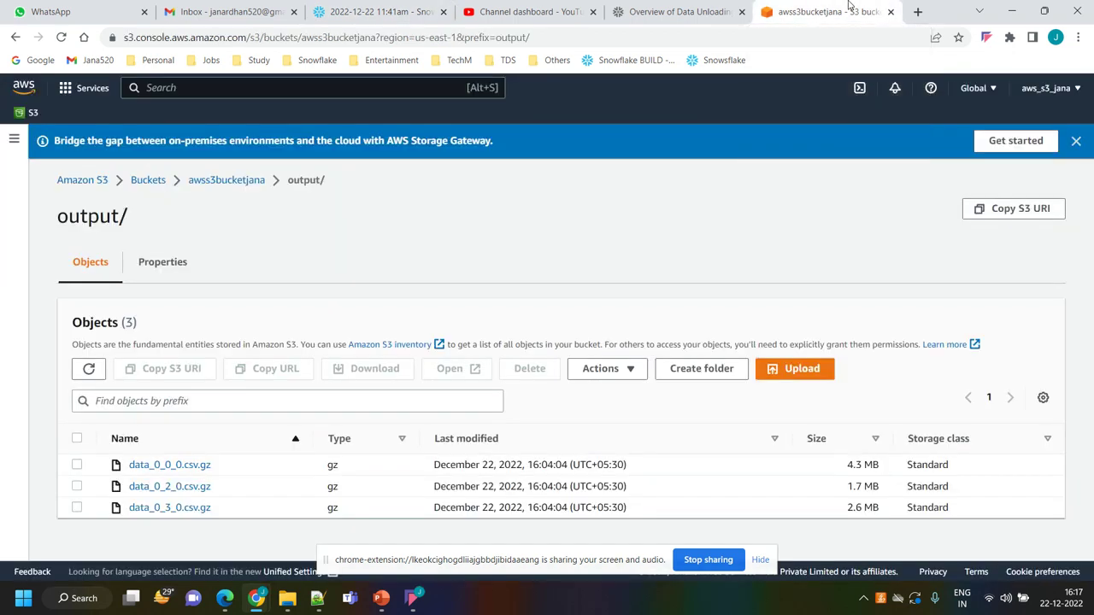
left_click(89, 370)
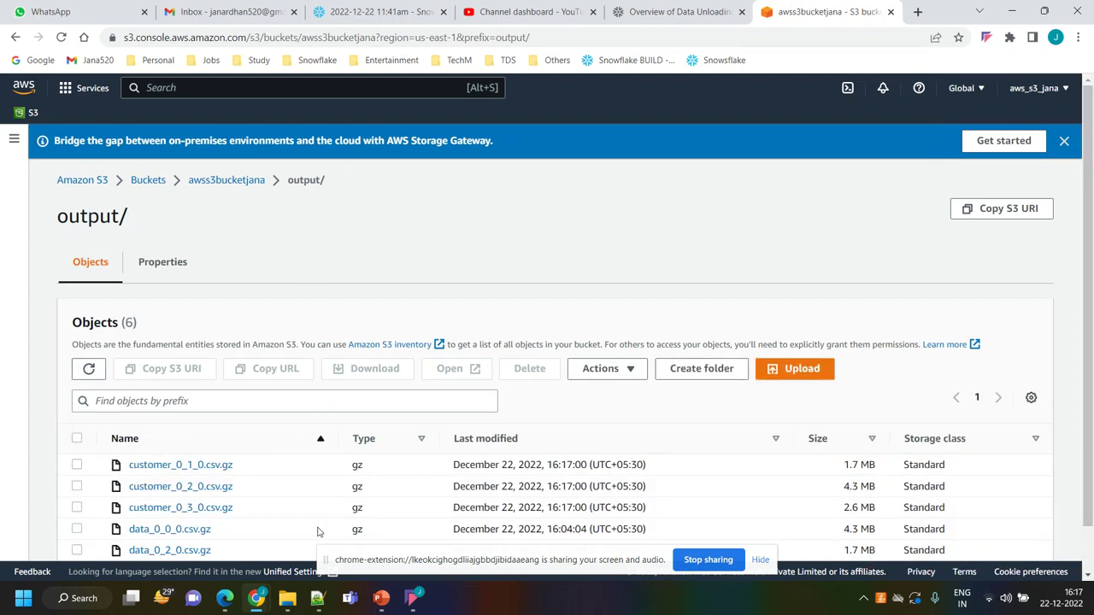
- Look over the customer files in output/, return to the Snowflake worksheet, and end the customer COPY INTO statement with a semicolon
scroll(317, 530, "down", 1)
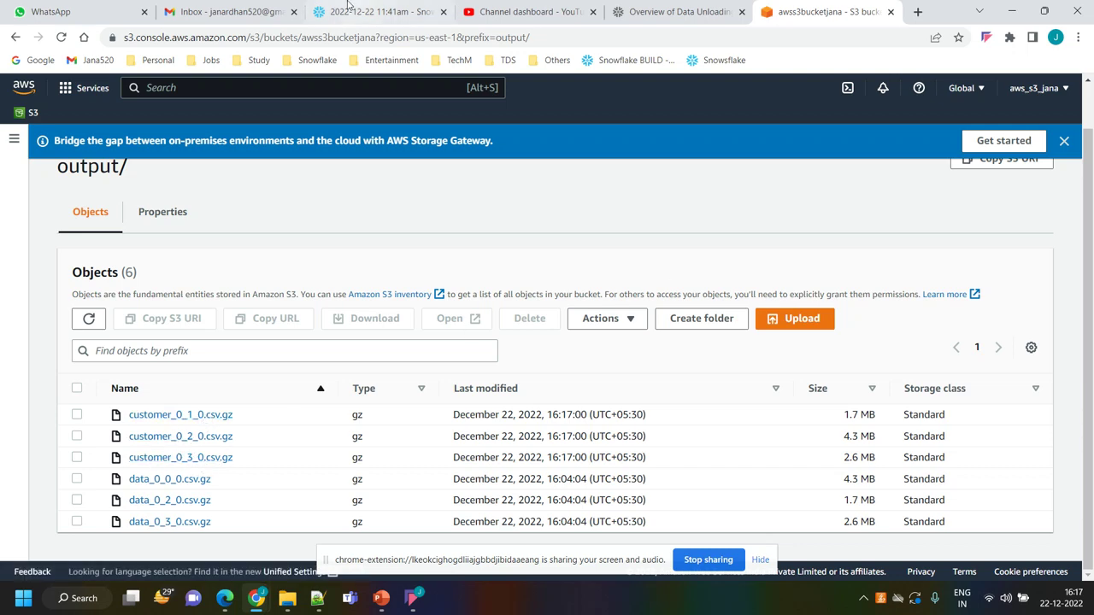
left_click(383, 7)
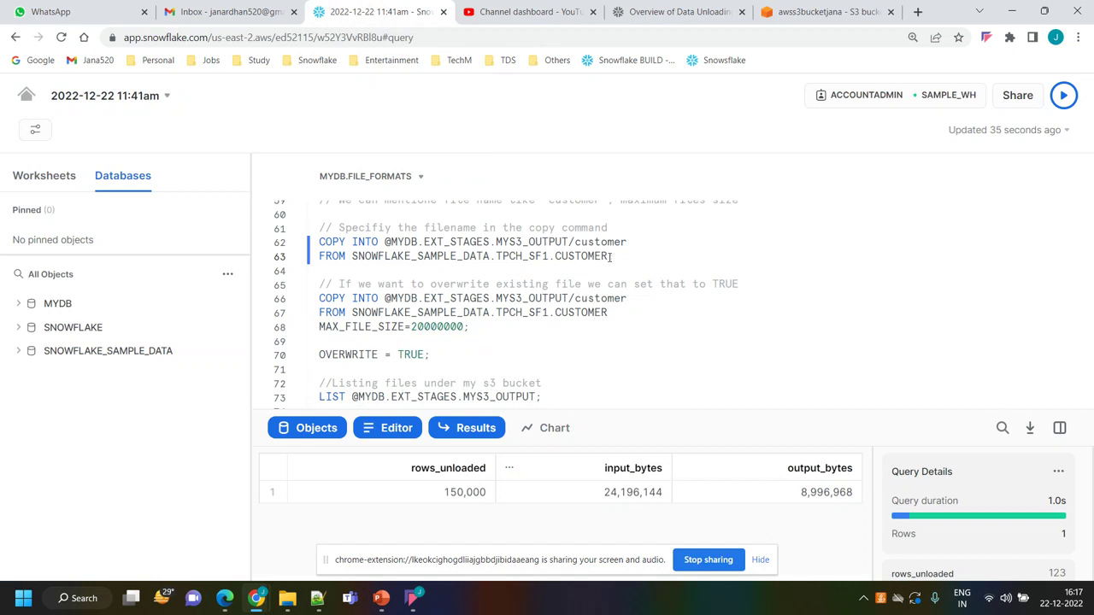
type(";")
- Set MAX_FILE_SIZE to 2000000 in the COPY INTO statement of the overwrite example
left_click(496, 327)
double_click(426, 327)
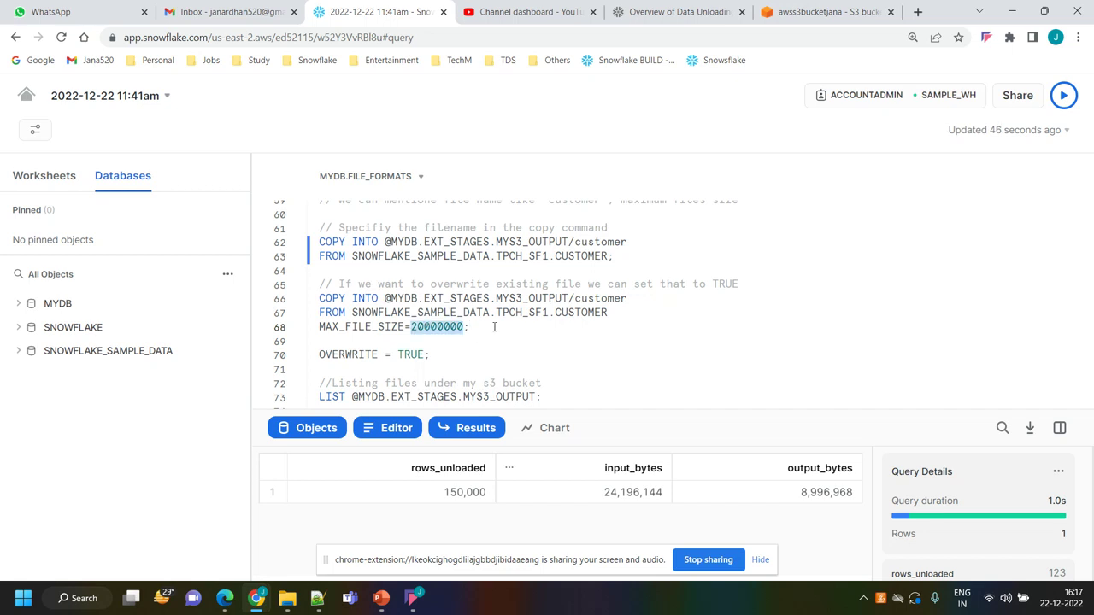
left_click(416, 330)
key("End")
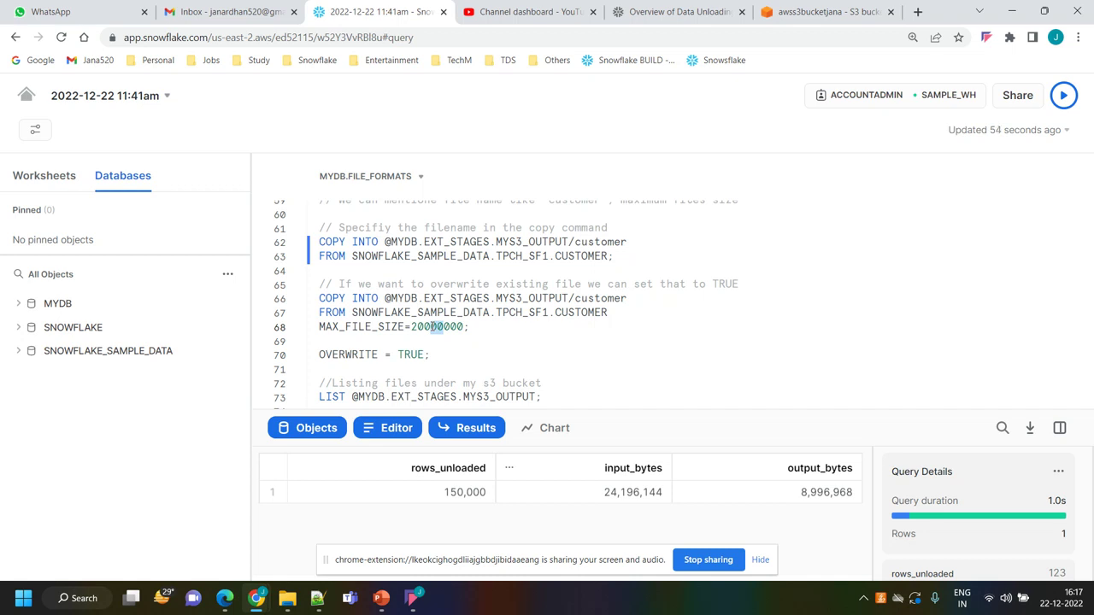
left_click_drag(434, 326, 425, 326)
key("Left")
key("BackSpace")
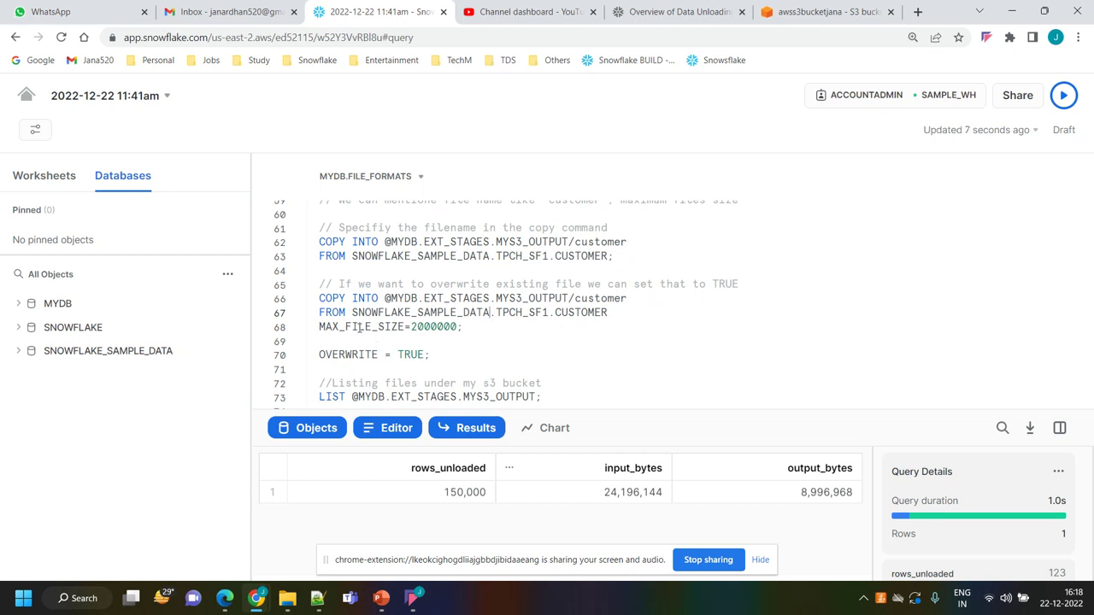
- Try to run the COPY INTO .../customer statement with MAX_FILE_SIZE=2000000 and no overwrite option, and enlarge the results area to read its output
double_click(433, 325)
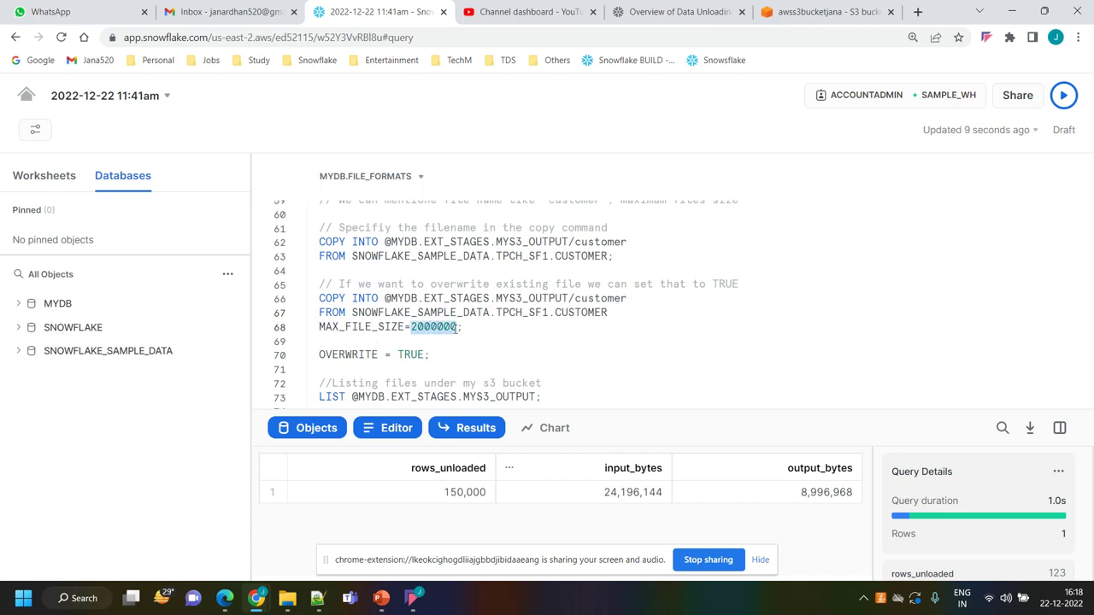
left_click(472, 327)
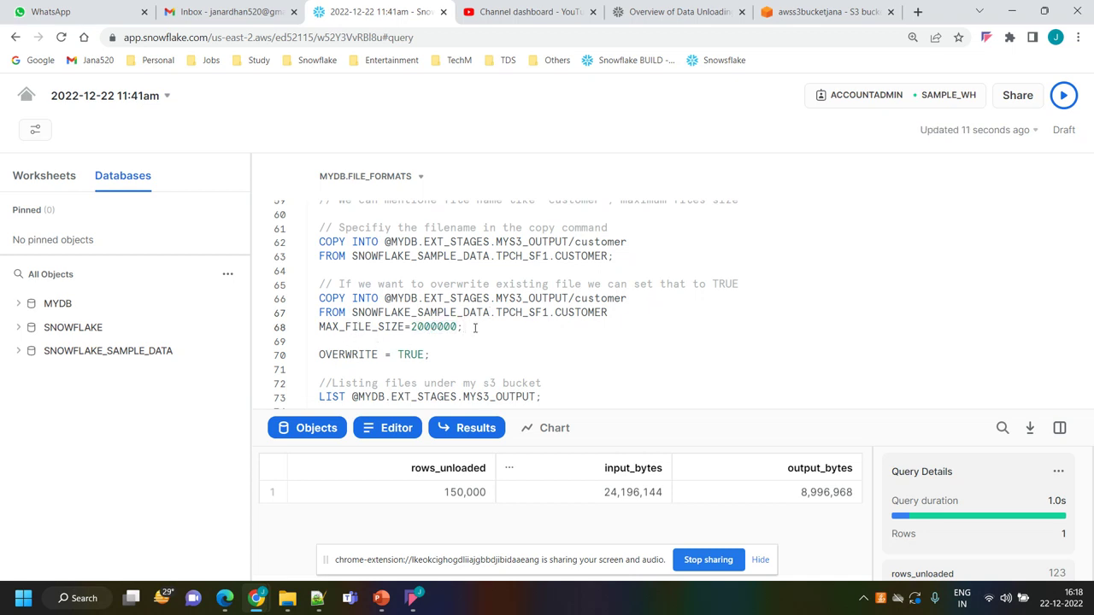
left_click_drag(475, 327, 307, 297)
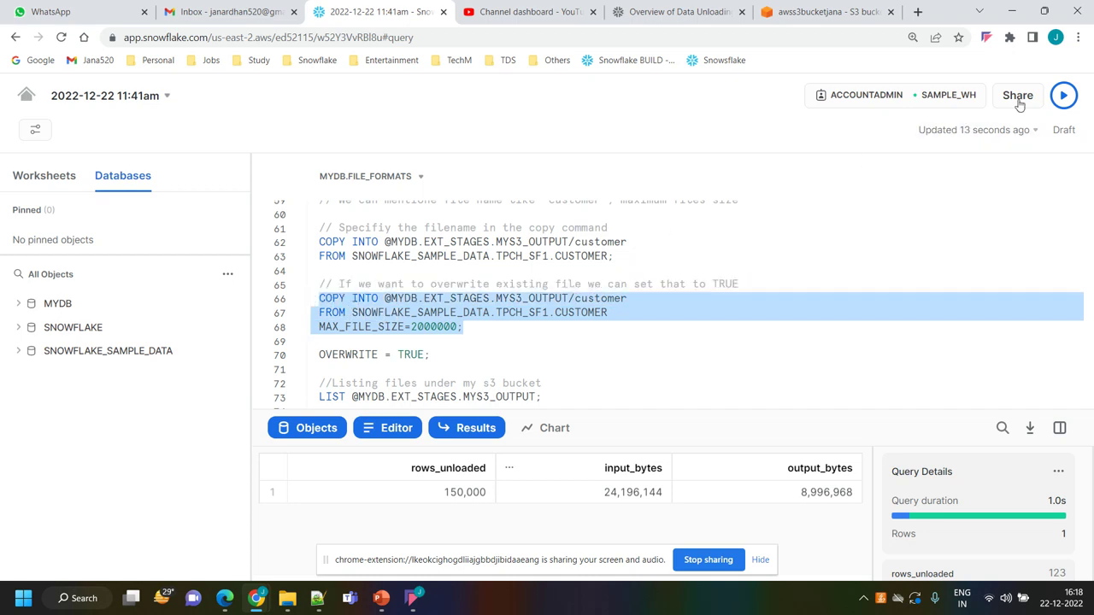
left_click(1063, 95)
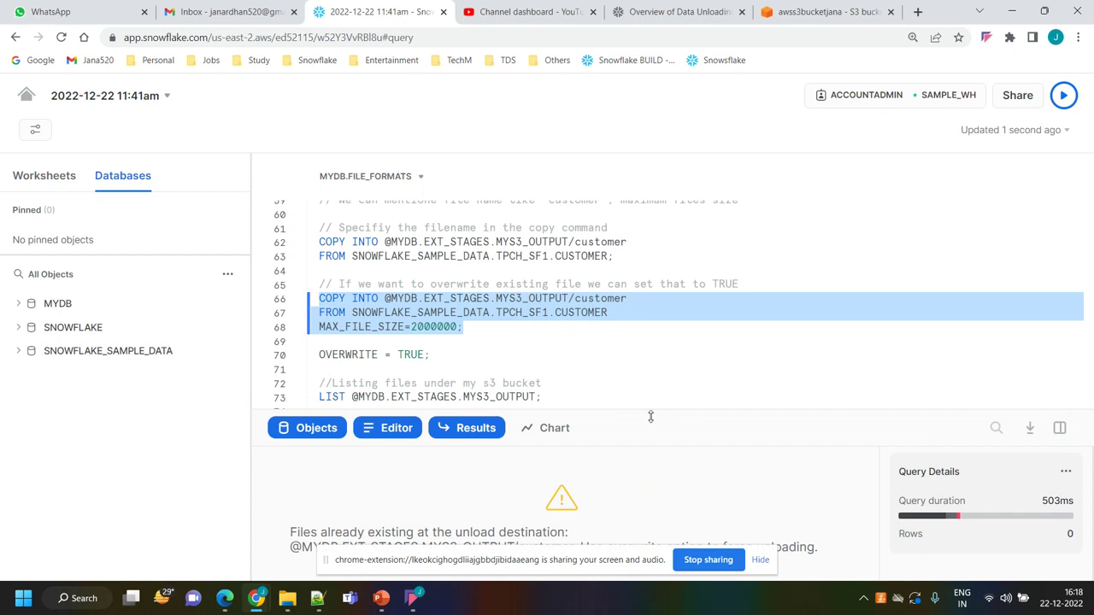
left_click_drag(650, 414, 640, 371)
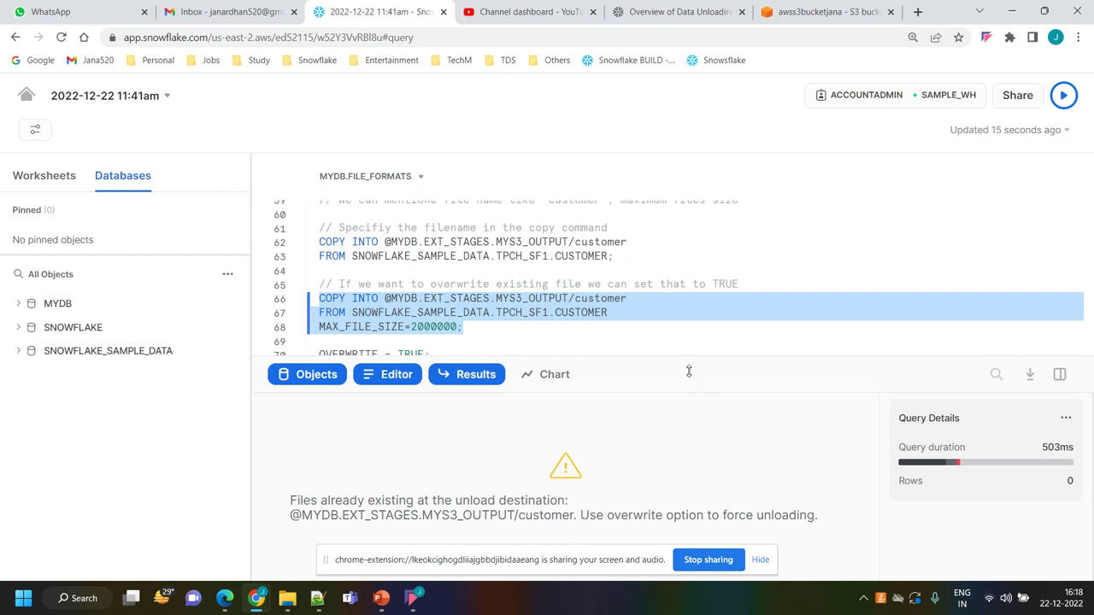
- Join OVERWRITE = TRUE to the COPY INTO statement by removing the semicolon after MAX_FILE_SIZE=2000000 and the blank line between them
left_click(627, 338)
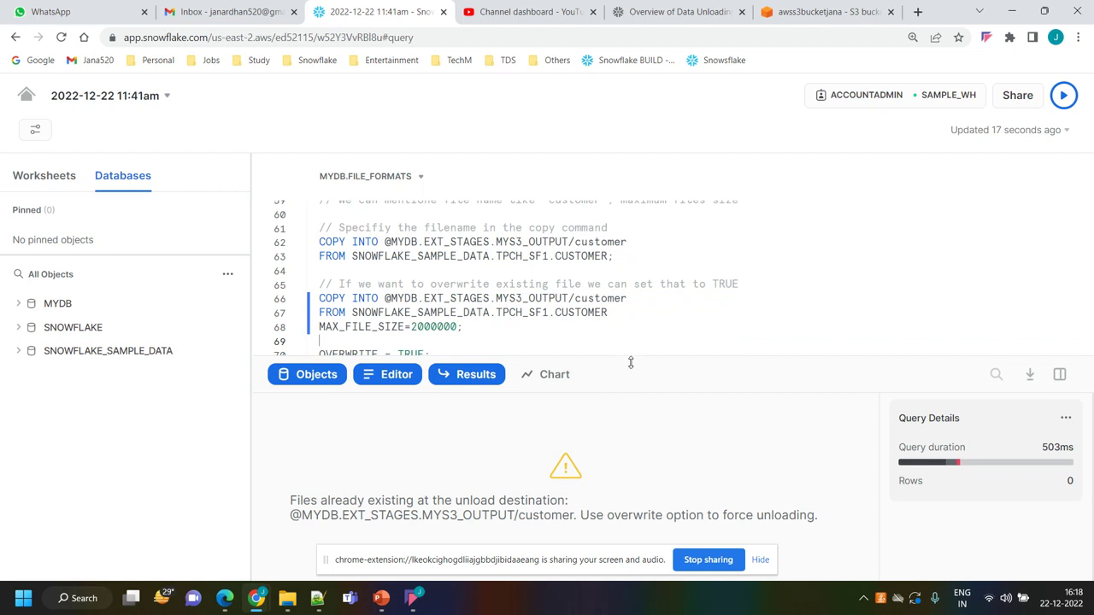
left_click_drag(629, 366, 630, 386)
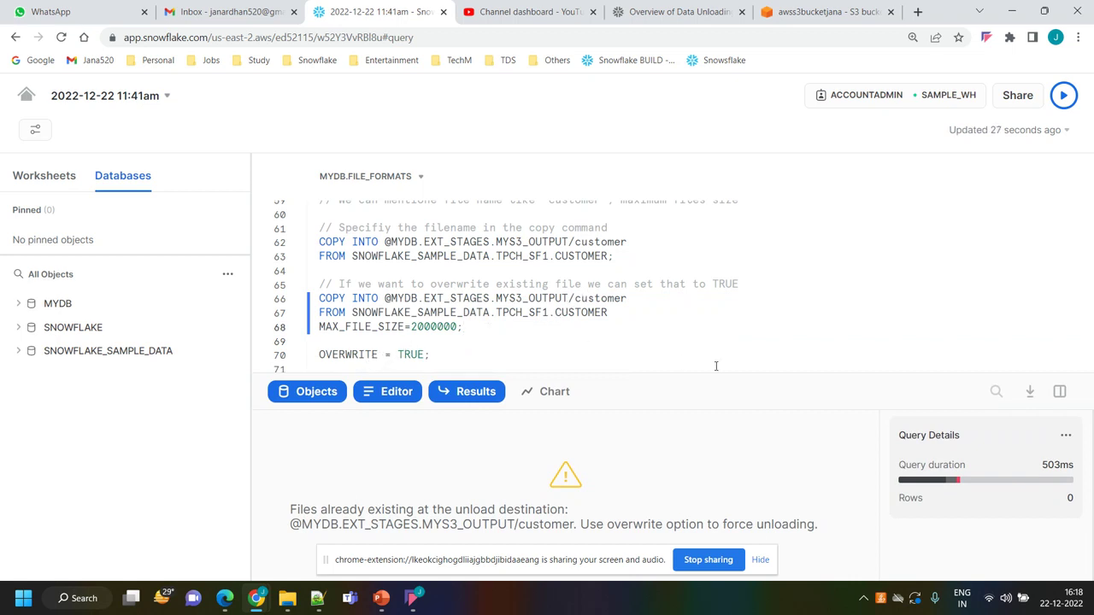
key("BackSpace")
key("Delete")
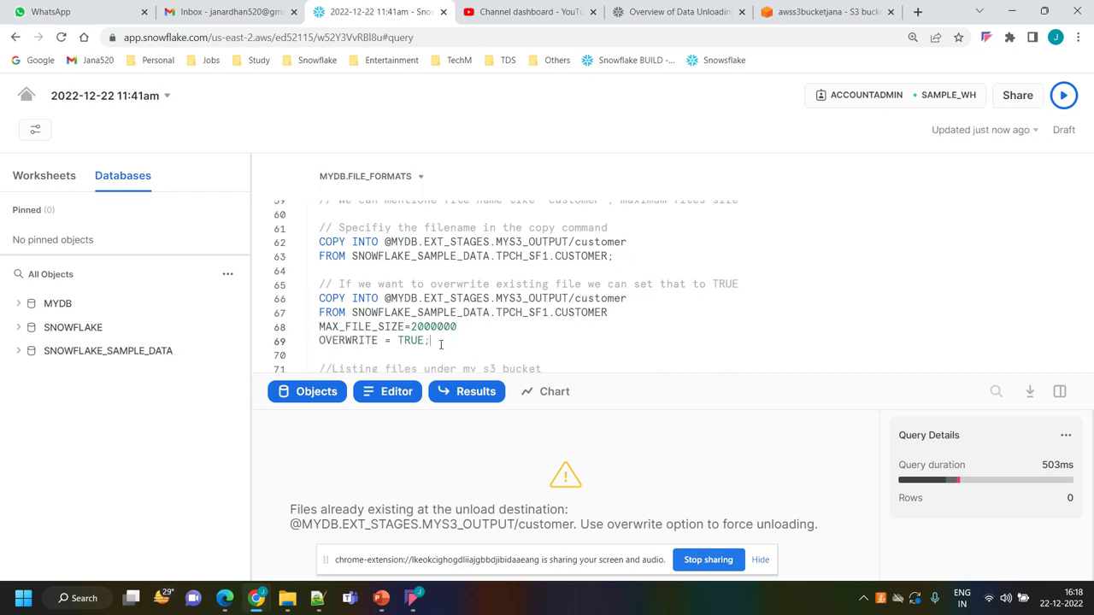
left_click_drag(431, 340, 318, 300)
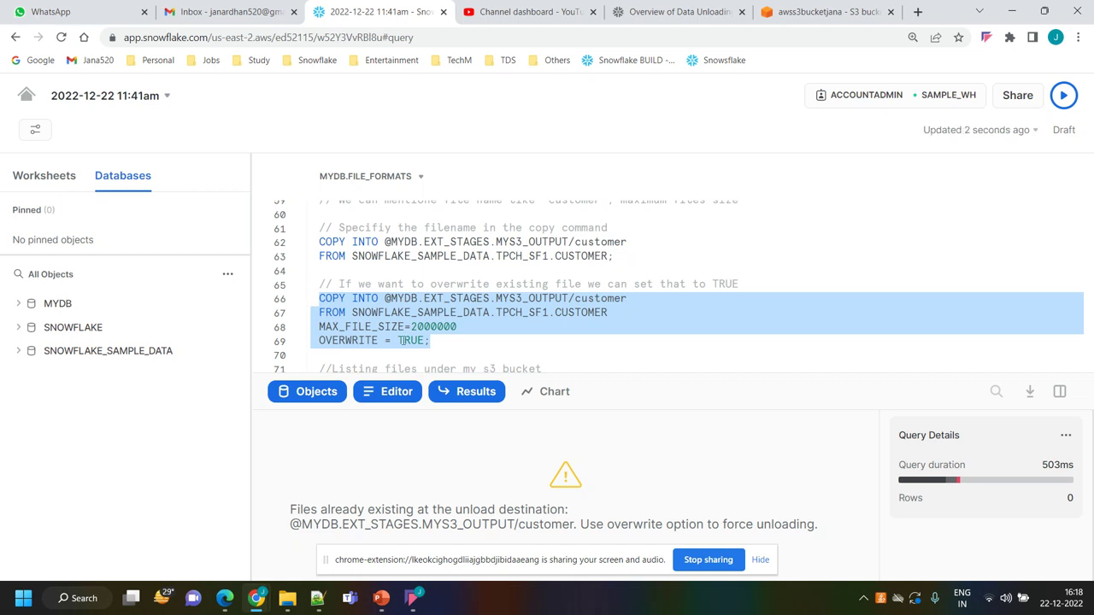
left_click(436, 340)
double_click(389, 327)
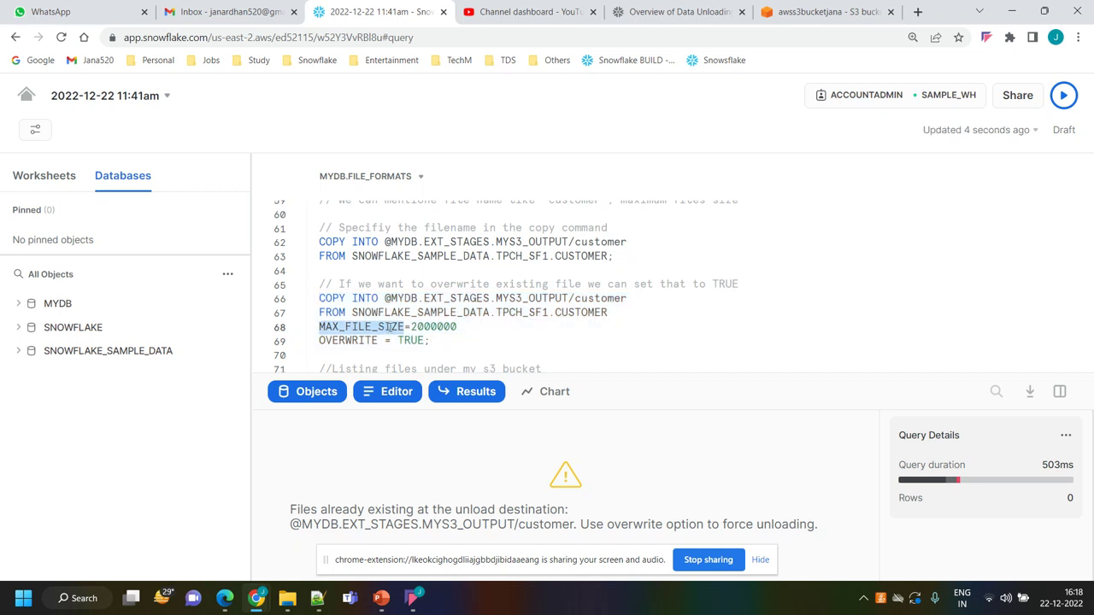
double_click(363, 340)
left_click(443, 343)
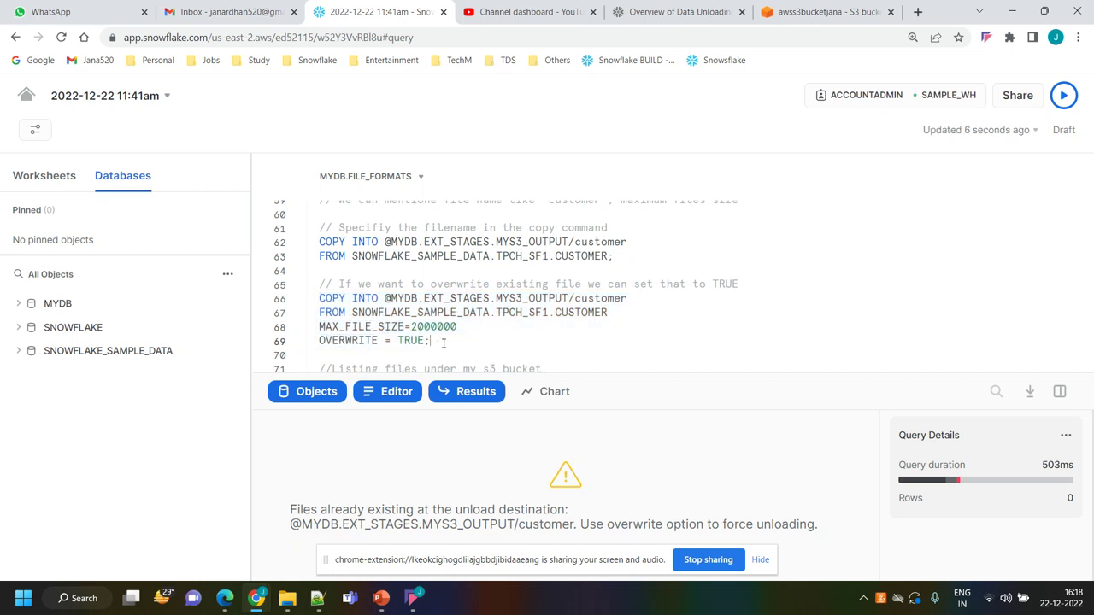
left_click_drag(439, 342, 318, 298)
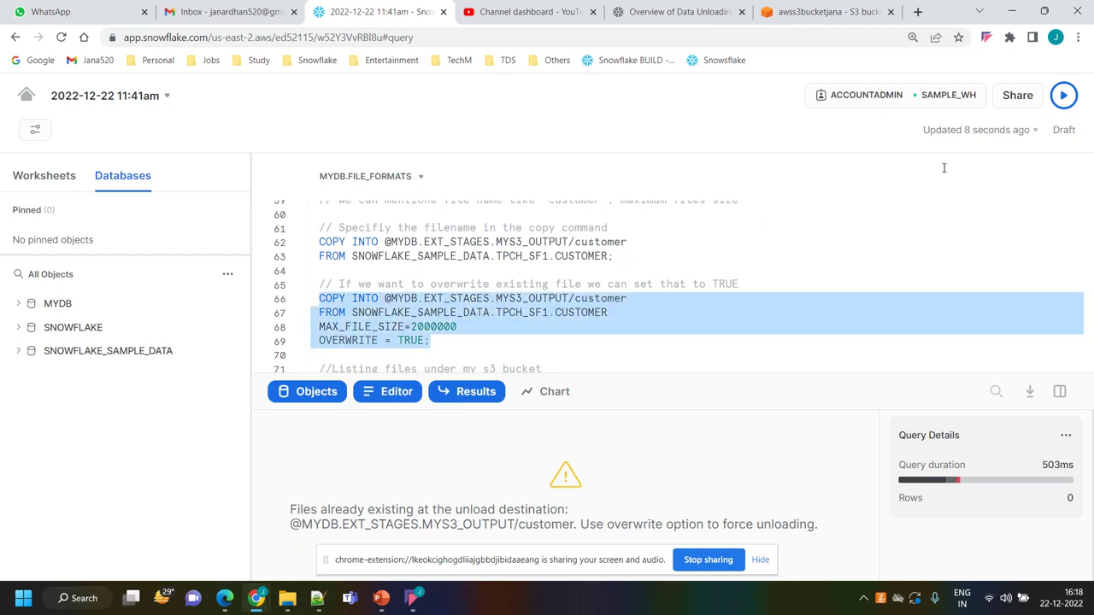
left_click(1062, 97)
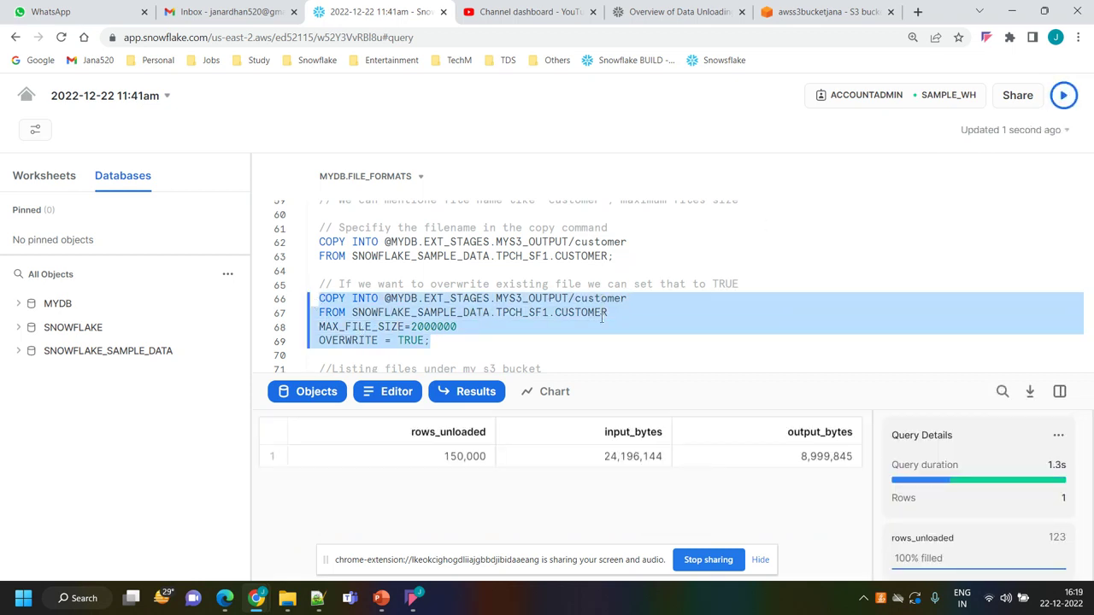
left_click(602, 316)
- Switch to the S3 console, refresh the output/ object list, and sort it by last modified, newest first, to compare the customer files
left_click(816, 11)
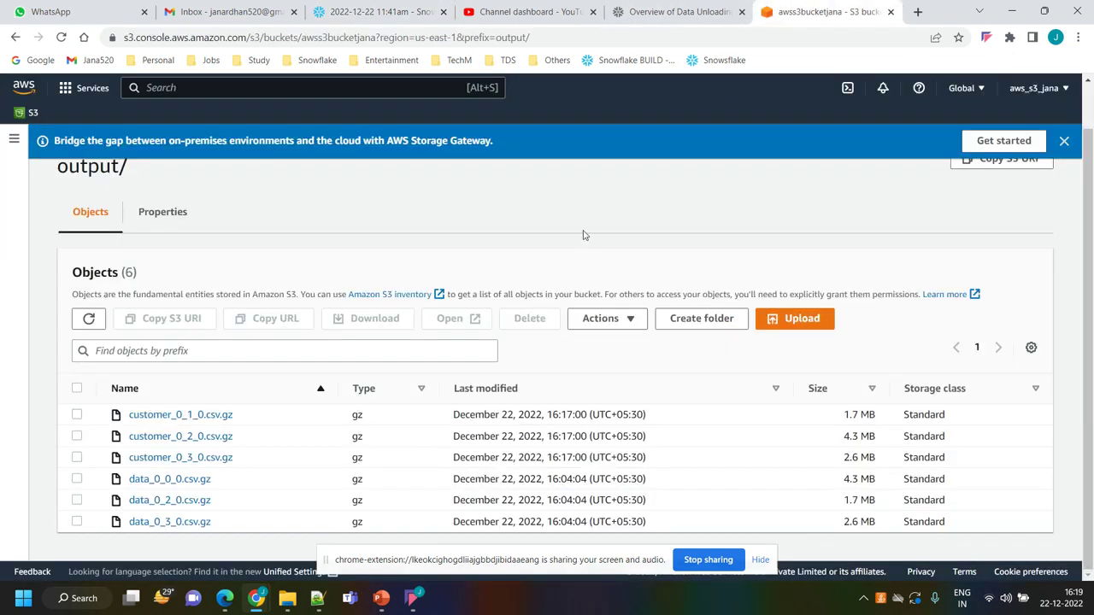
left_click(100, 319)
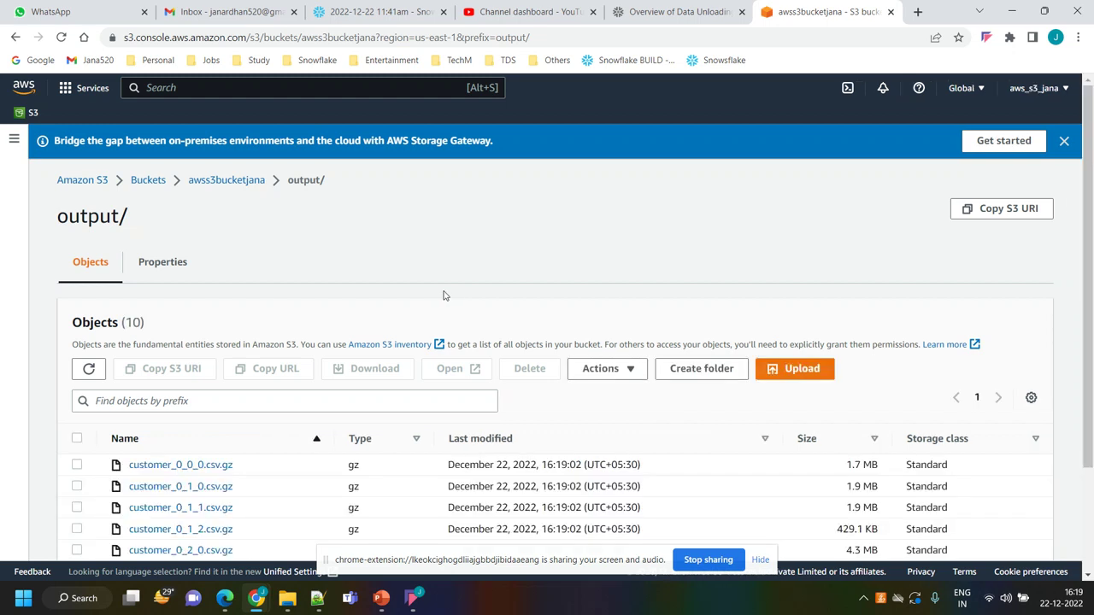
scroll(455, 354, "down", 2)
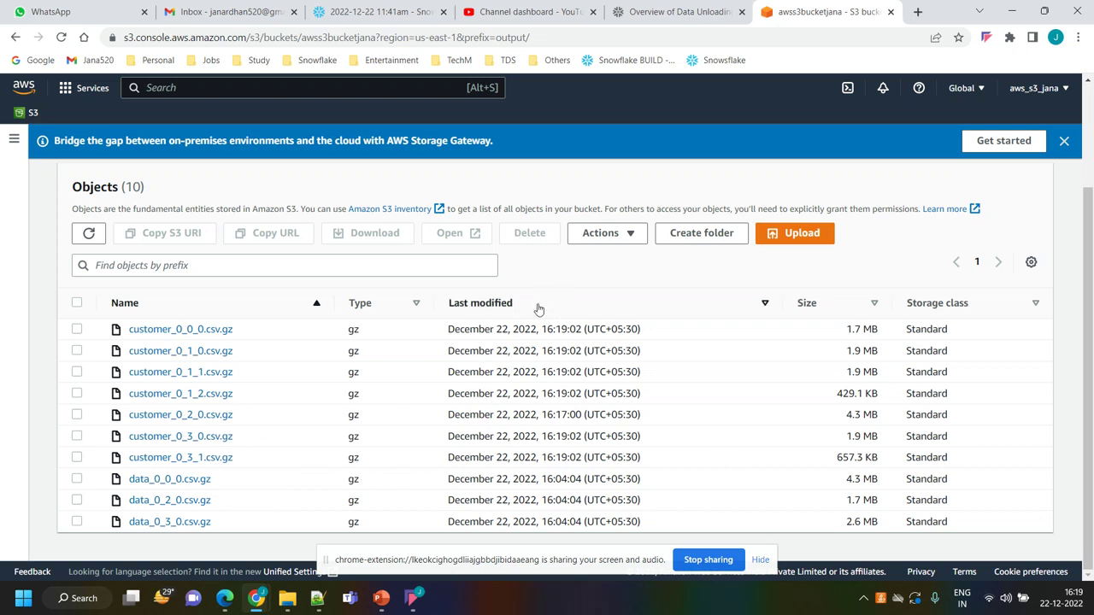
left_click(766, 305)
left_click(764, 309)
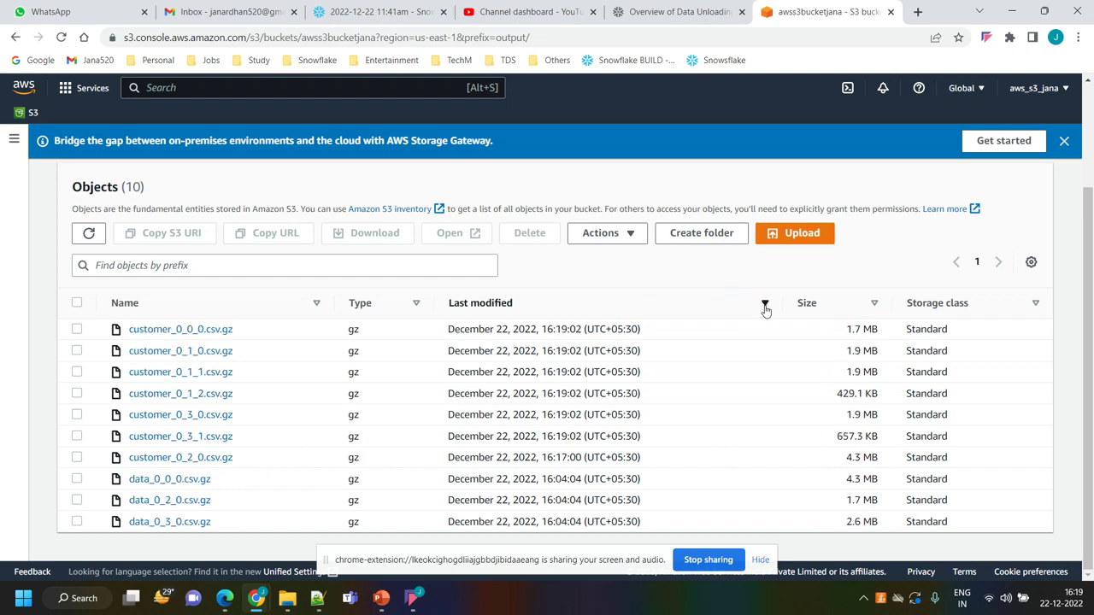
scroll(338, 410, "up", 2)
scroll(367, 408, "down", 1)
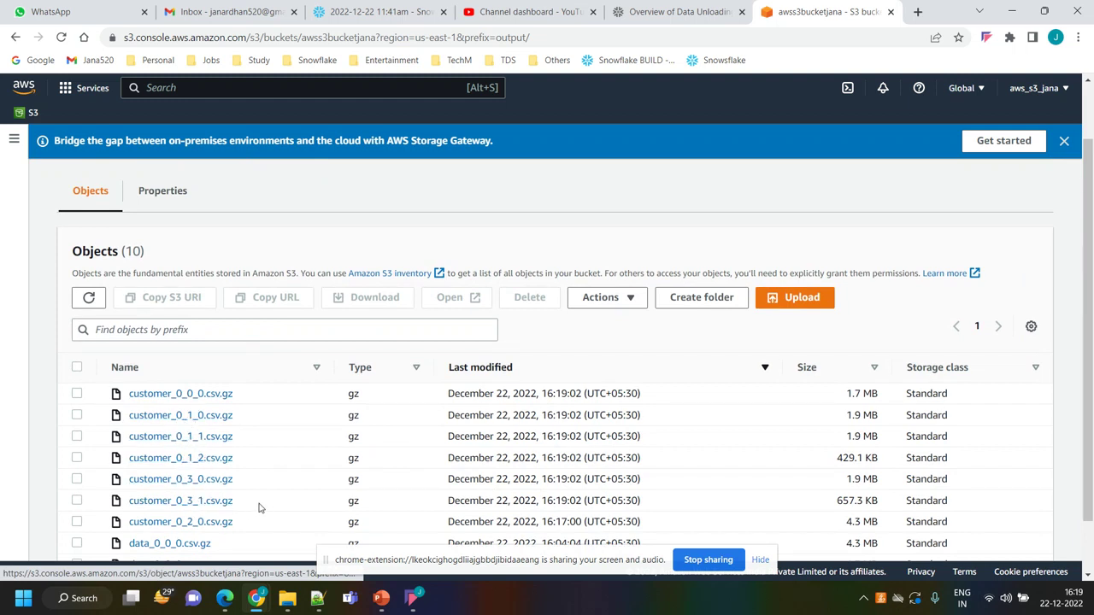
scroll(272, 506, "down", 1)
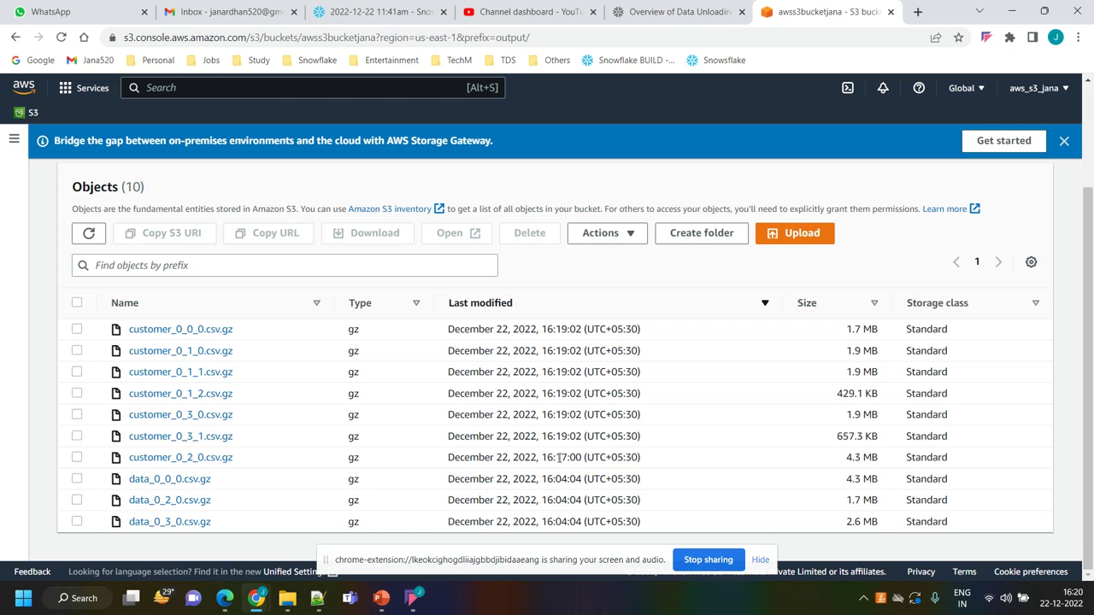
- Permanently delete all customer_ .csv.gz files from the output/ folder, confirming with "permanently delete", and return to the folder's object list
left_click(77, 457)
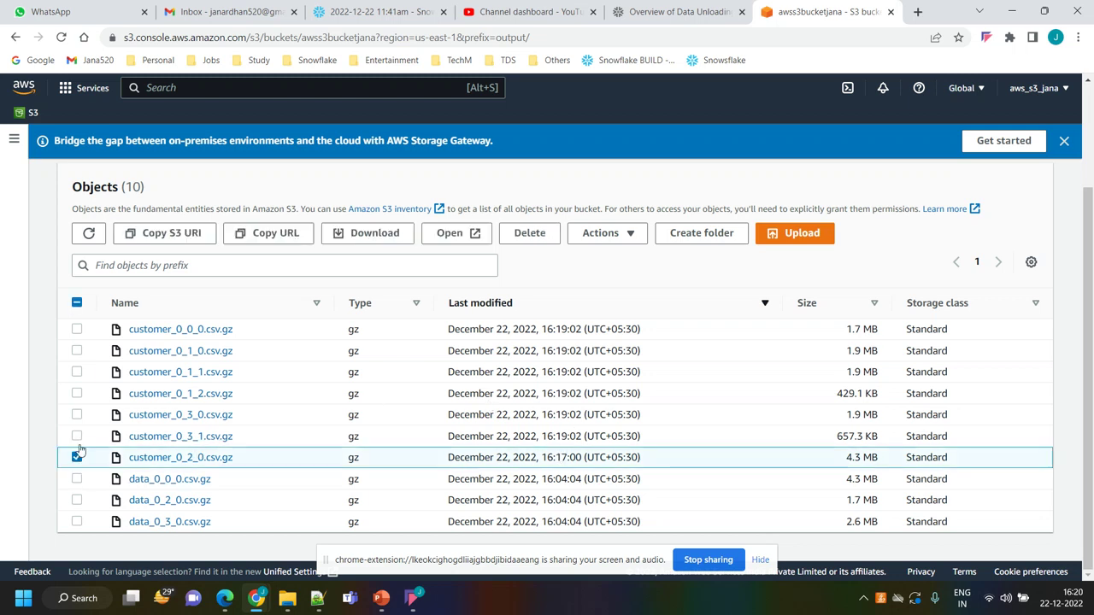
left_click(77, 436)
left_click(77, 414)
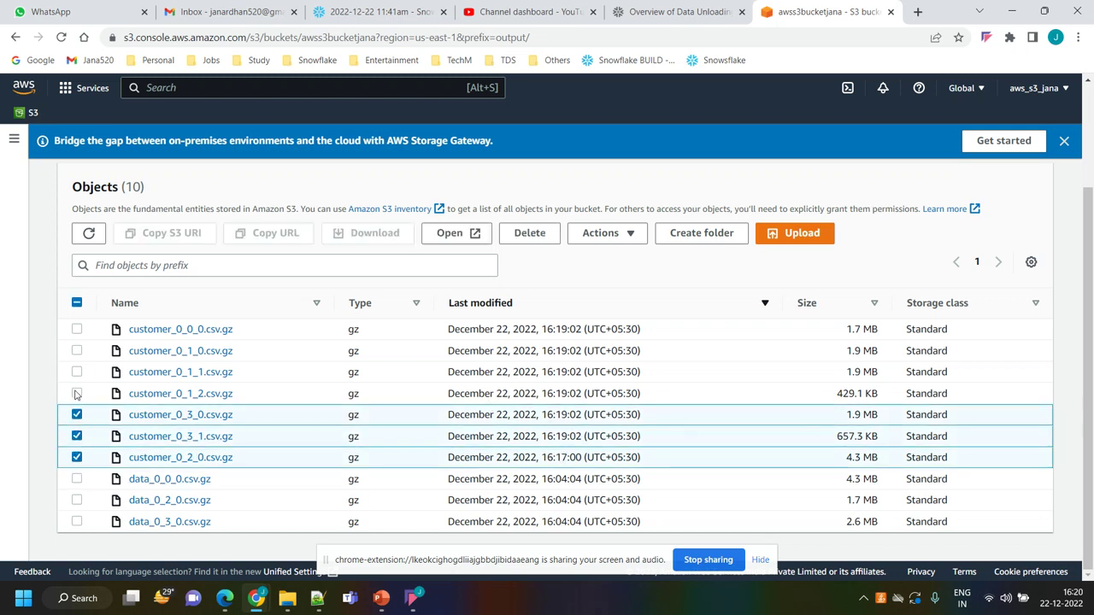
left_click(77, 393)
left_click(77, 372)
left_click(76, 350)
left_click(77, 329)
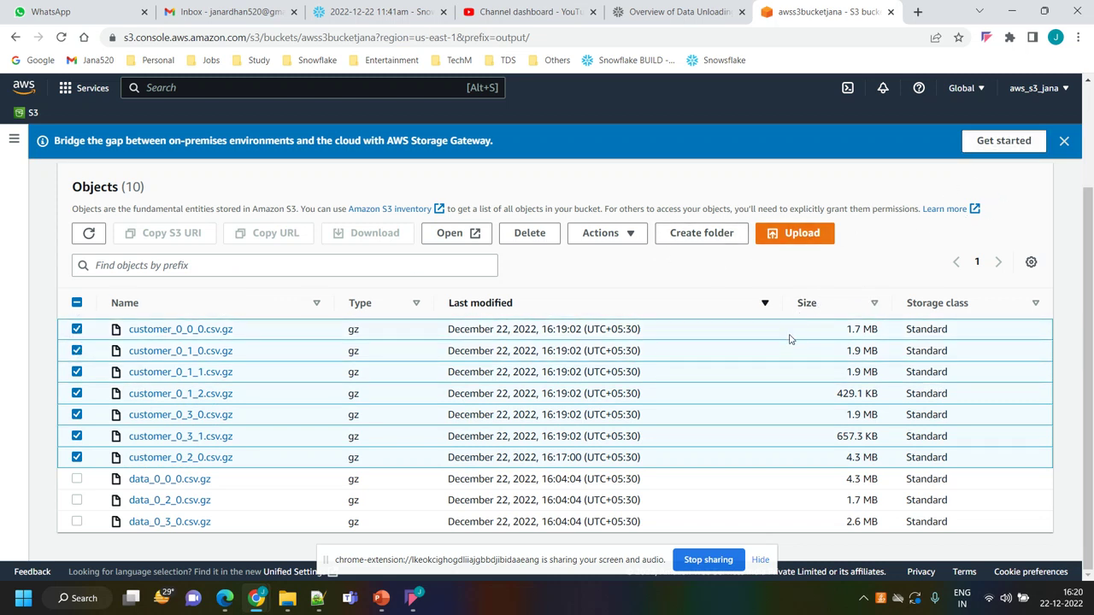
left_click(528, 232)
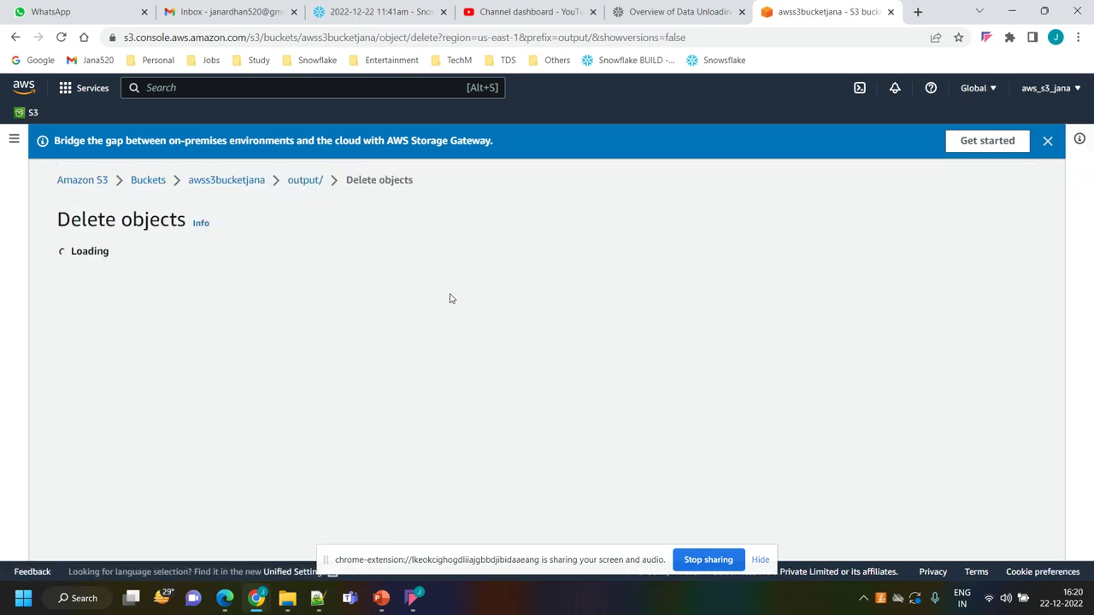
scroll(245, 444, "down", 3)
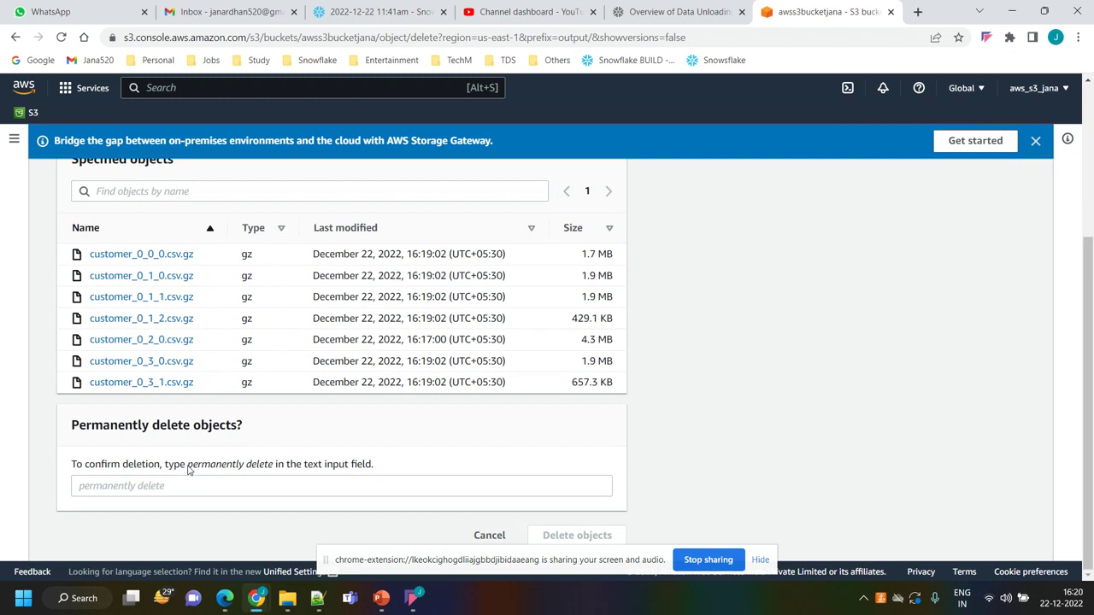
left_click_drag(190, 470, 275, 468)
key("ctrl+c")
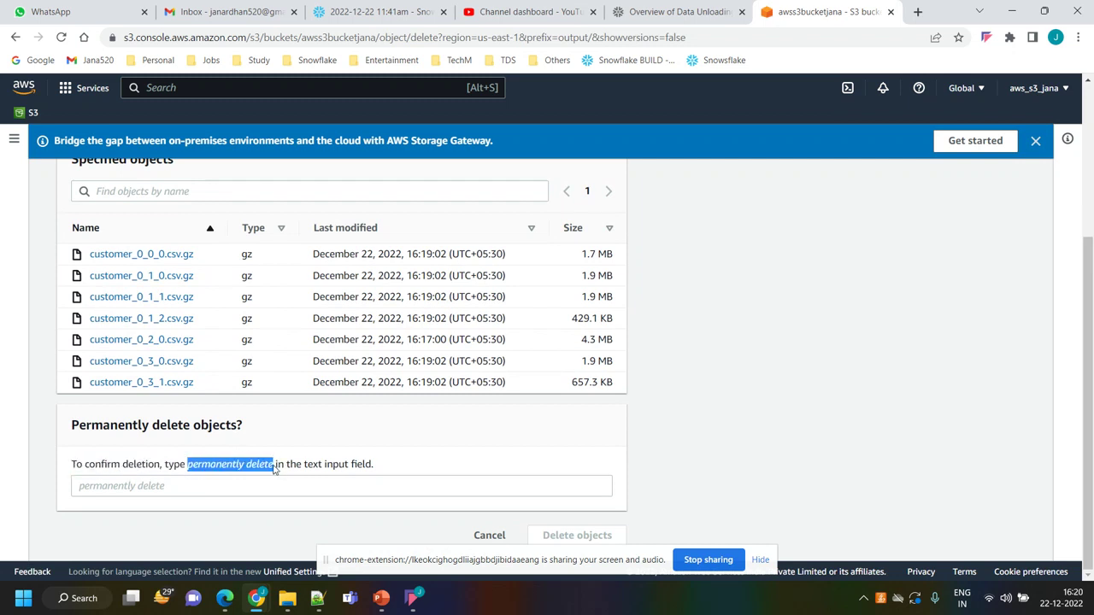
left_click(252, 490)
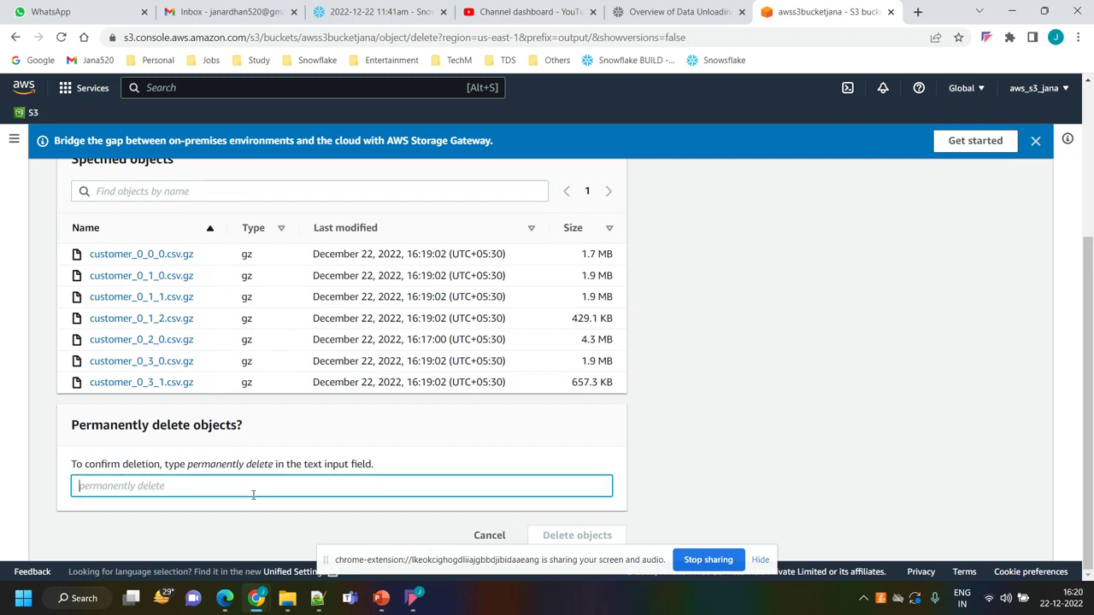
key("ctrl+v")
left_click(589, 538)
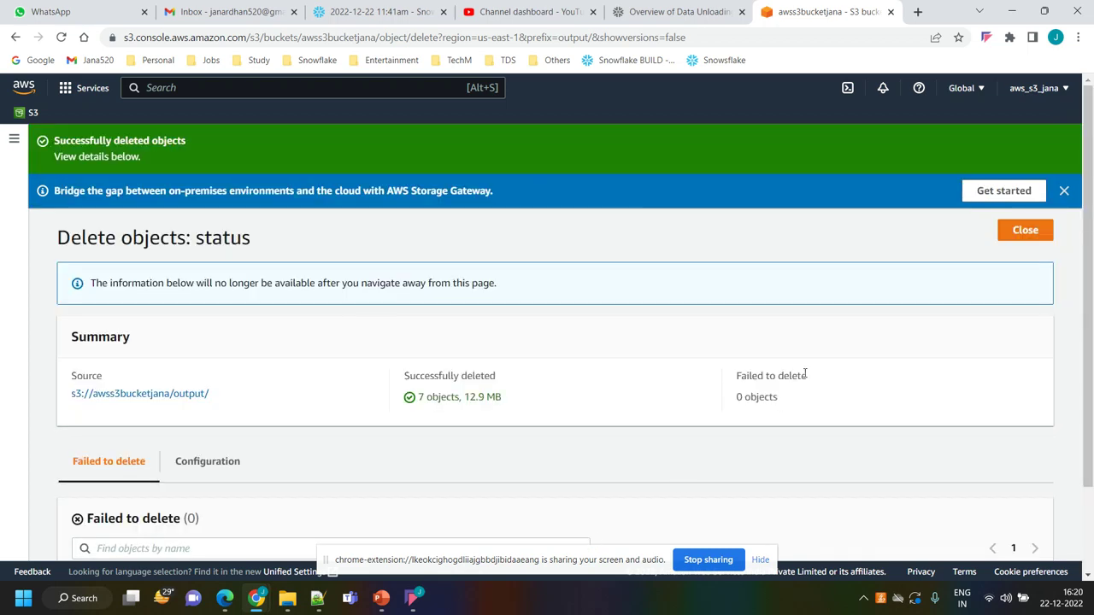
left_click(1034, 238)
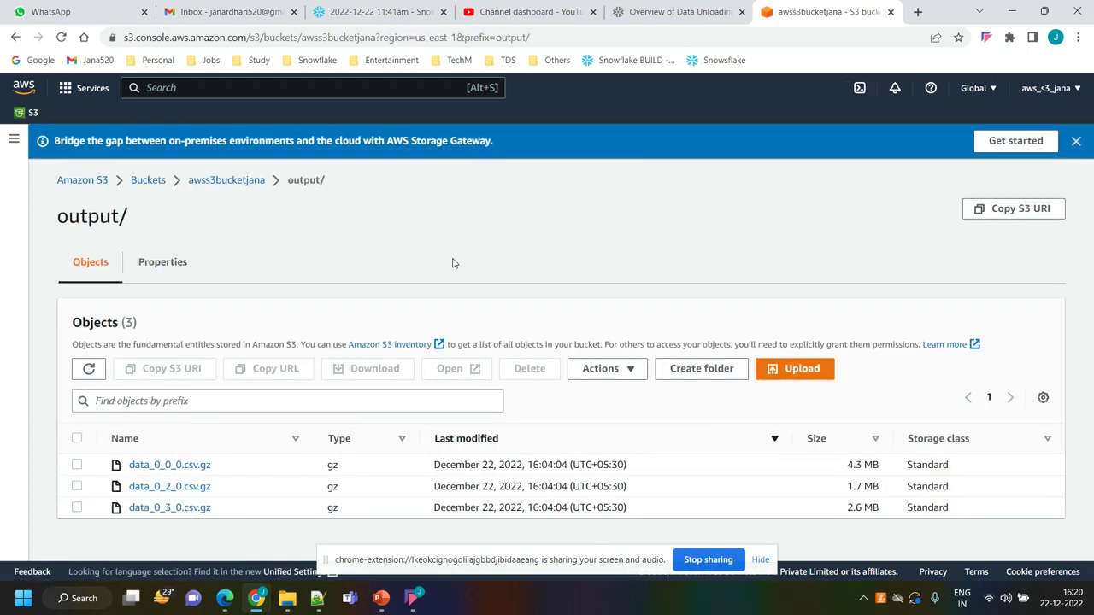
left_click(681, 7)
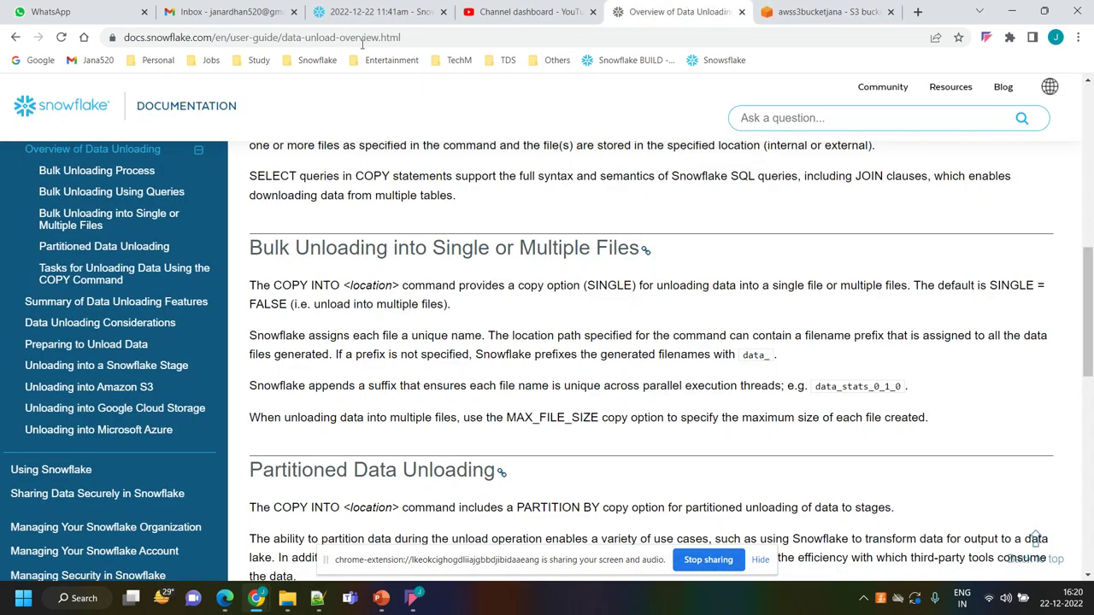
left_click(376, 11)
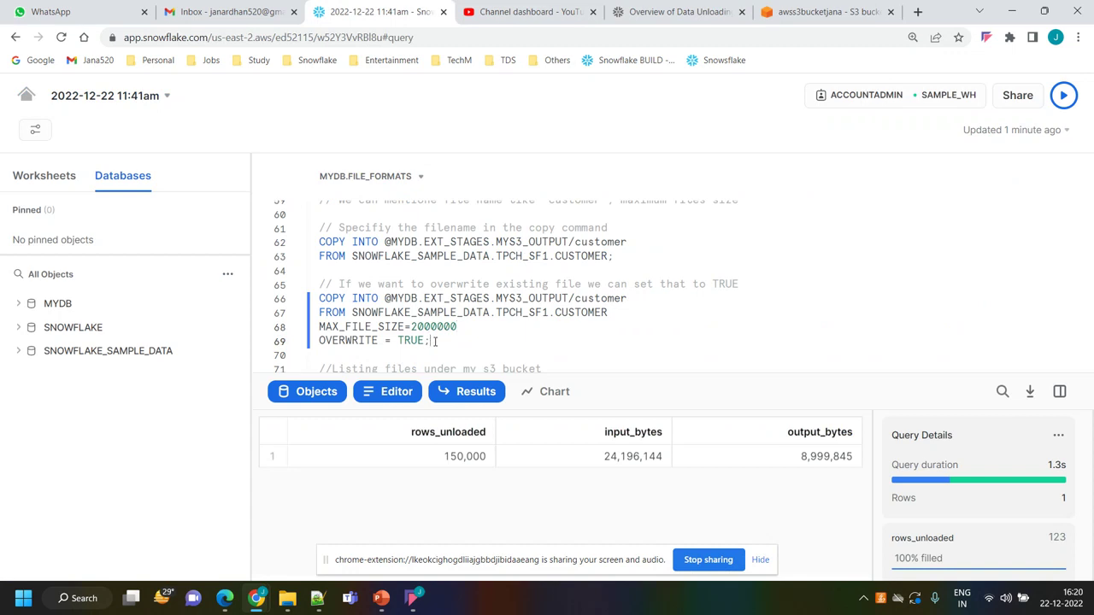
left_click_drag(436, 341, 318, 299)
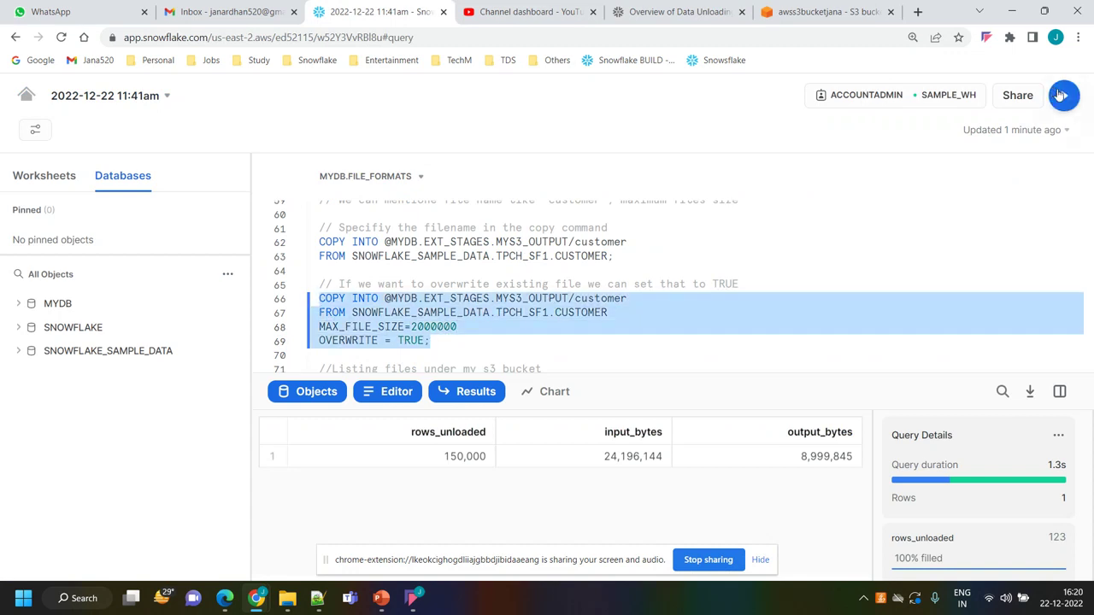
left_click(1062, 94)
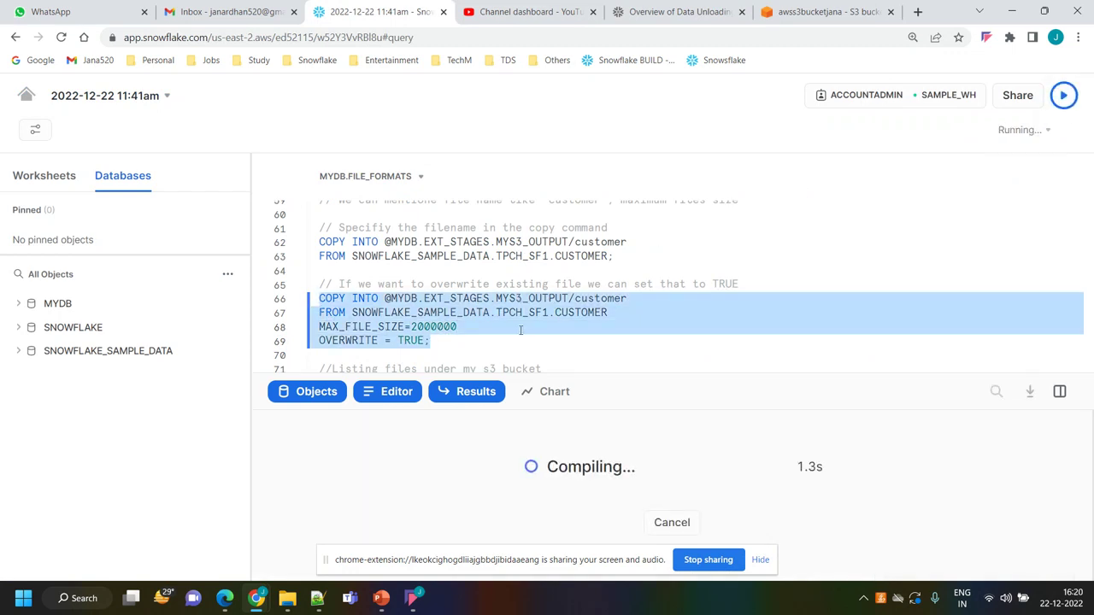
scroll(520, 330, "down", 1)
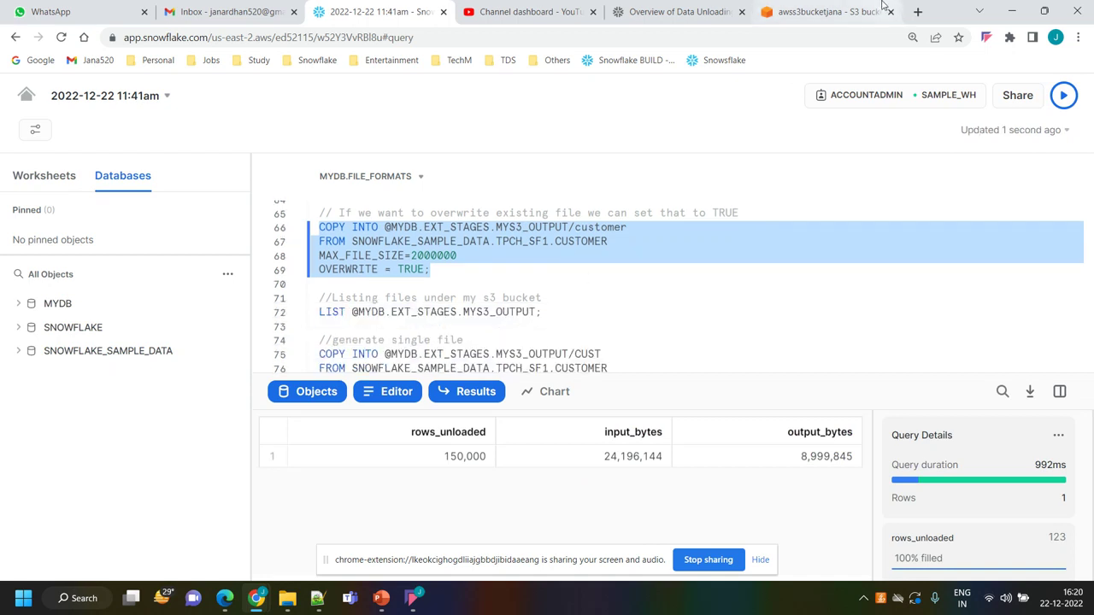
- Switch to the S3 console, refresh the output/ object list, and compare the customer file sizes with MAX_FILE_SIZE=2000000 in the Snowflake worksheet
left_click(836, 9)
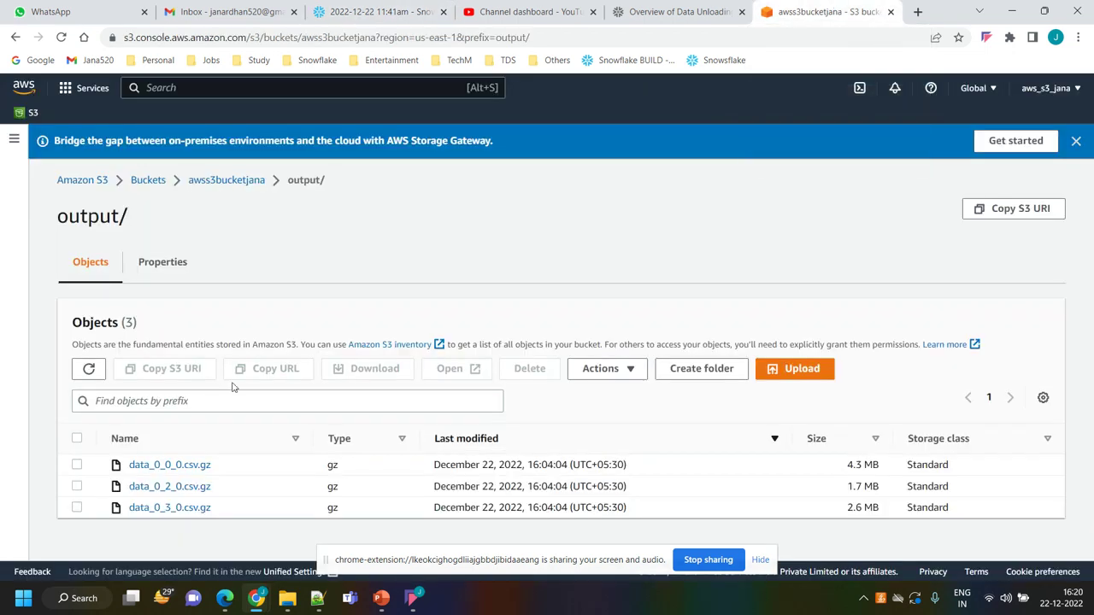
left_click(90, 368)
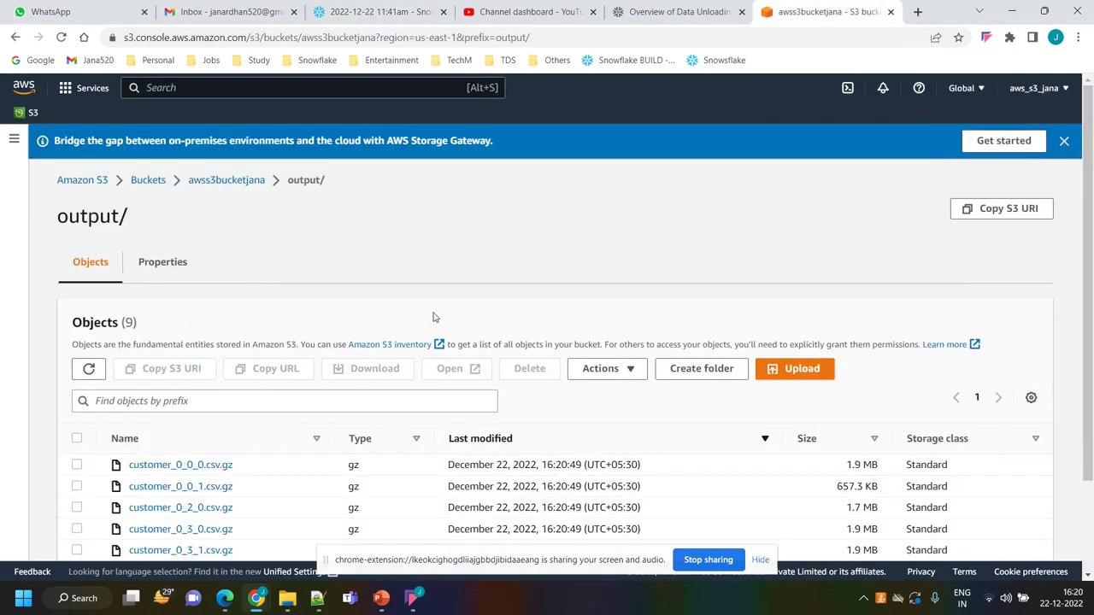
scroll(423, 358, "down", 2)
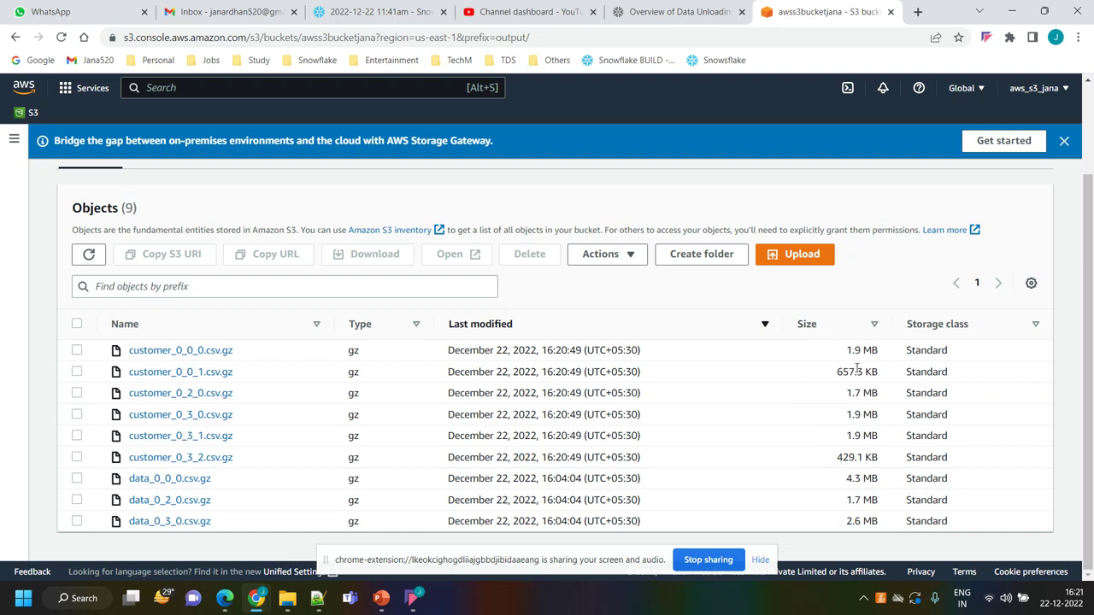
left_click(370, 12)
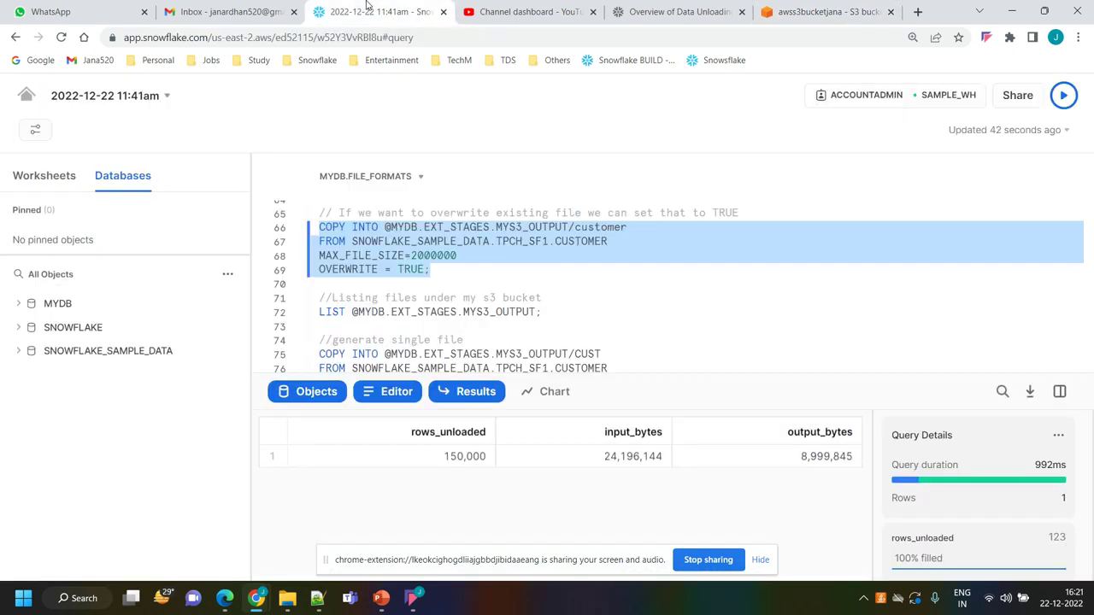
double_click(355, 255)
double_click(439, 255)
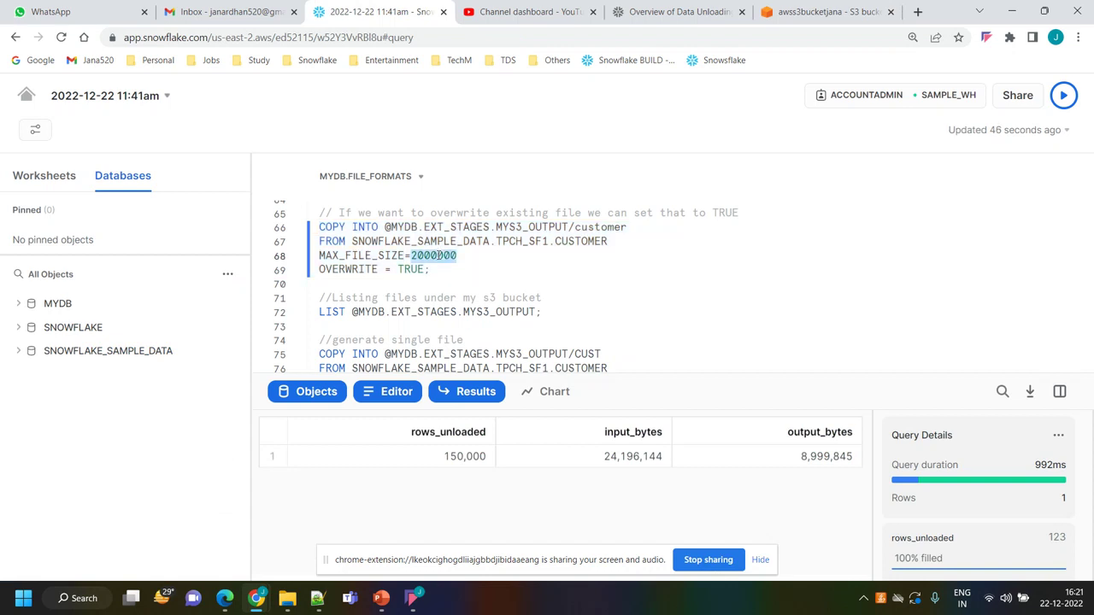
left_click(815, 9)
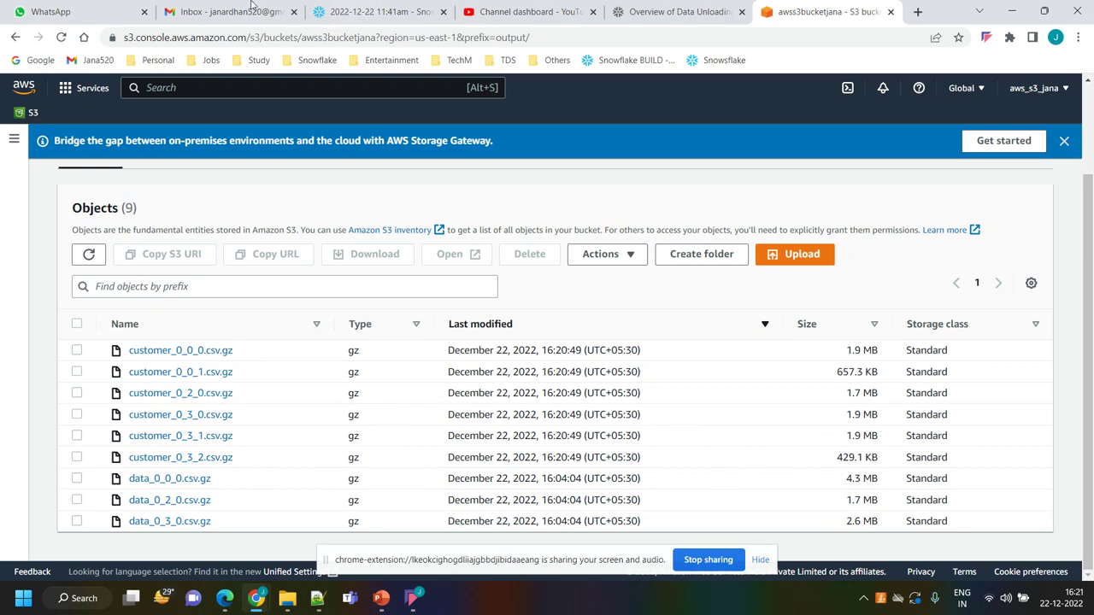
left_click(372, 11)
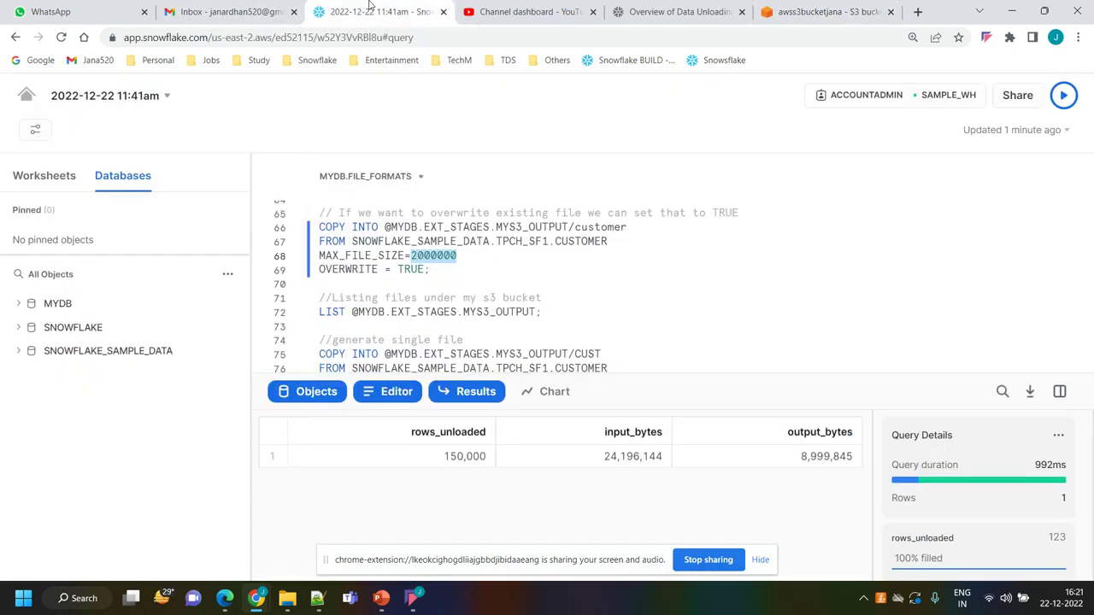
left_click(515, 266)
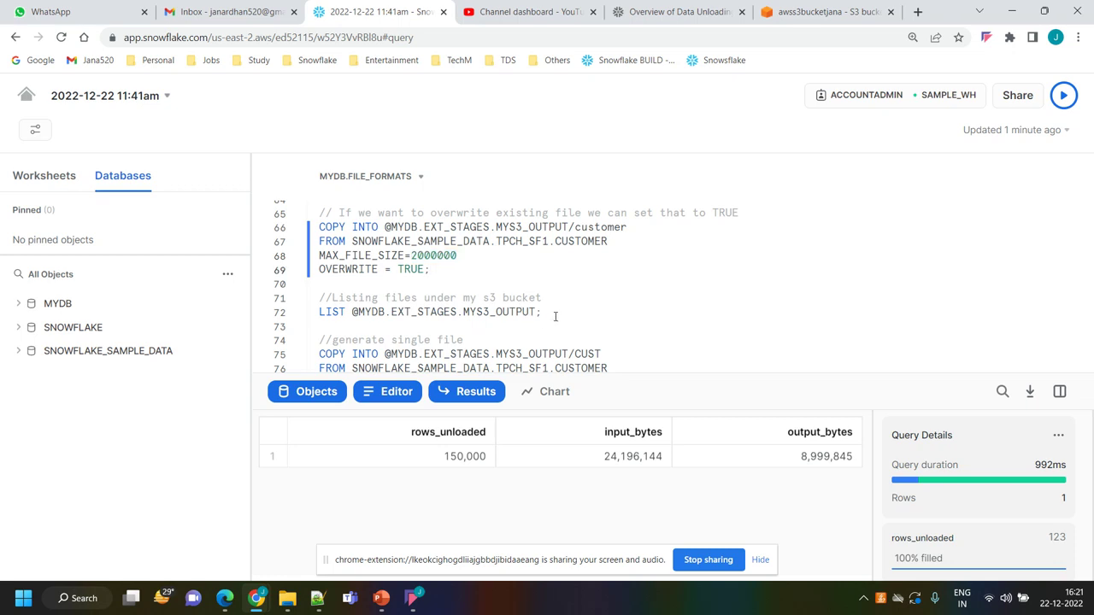
left_click_drag(555, 316, 307, 315)
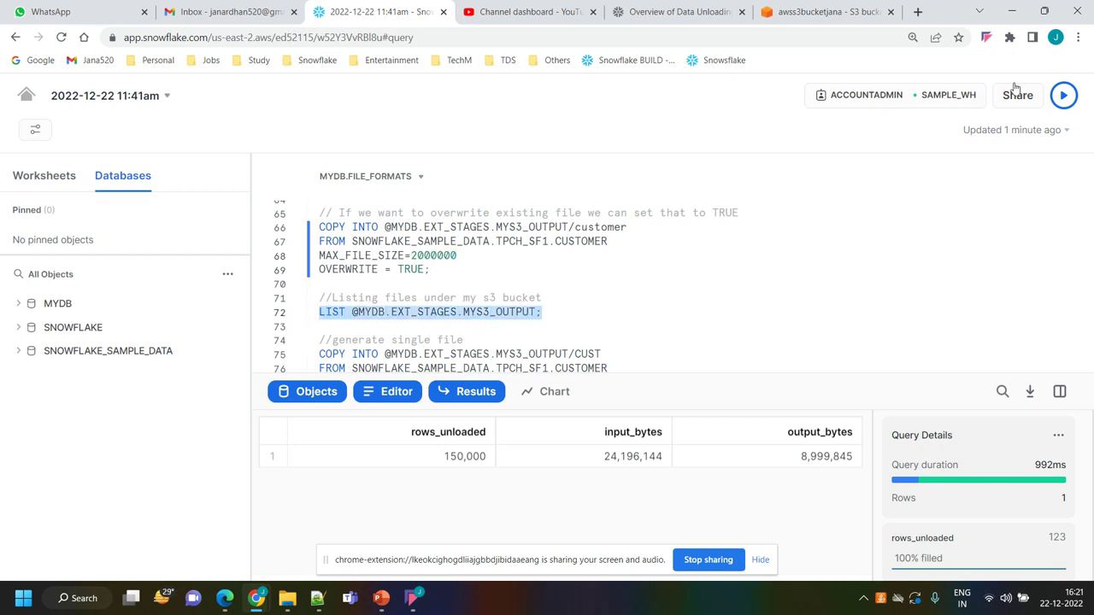
left_click(1063, 95)
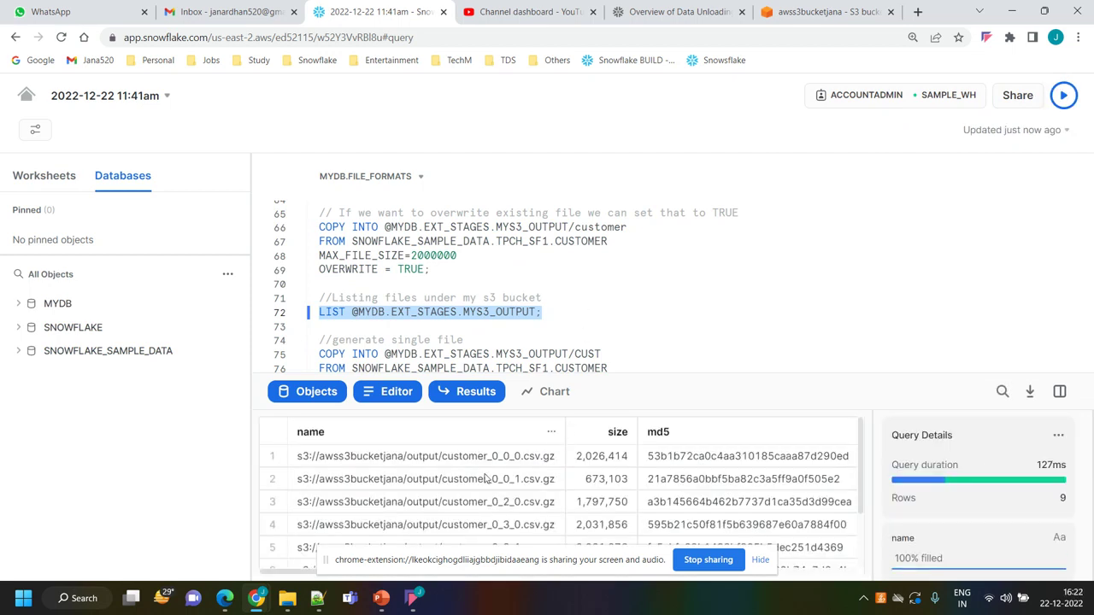
scroll(462, 479, "down", 2)
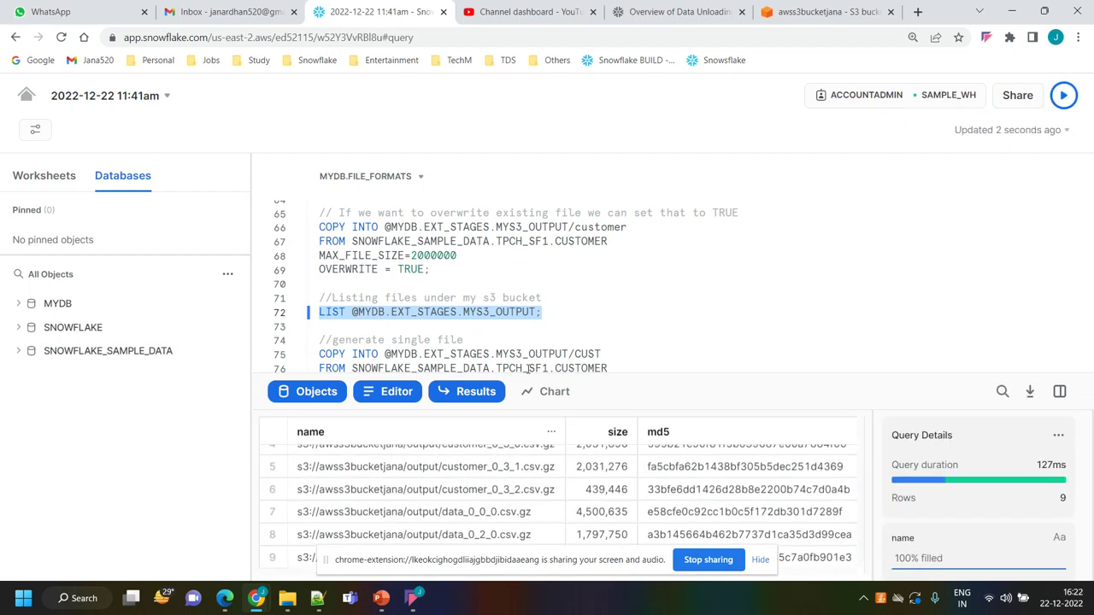
left_click(833, 8)
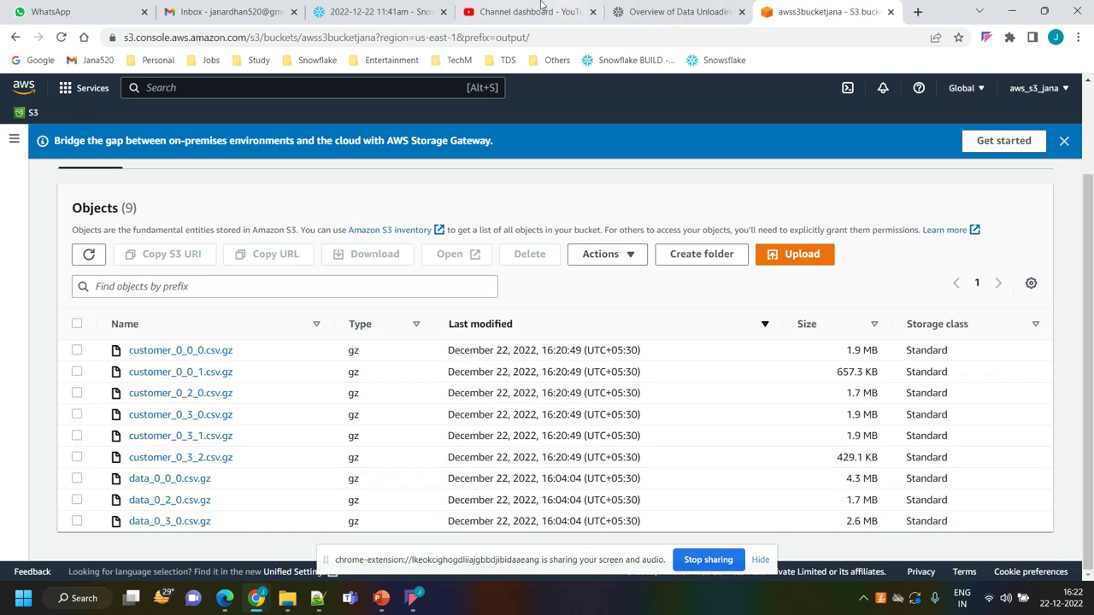
left_click(395, 11)
- Review the customer file name, MAX_FILE_SIZE and OVERWRITE options in the COPY INTO statements, and look over the single-file and detailed-output examples
left_click(594, 331)
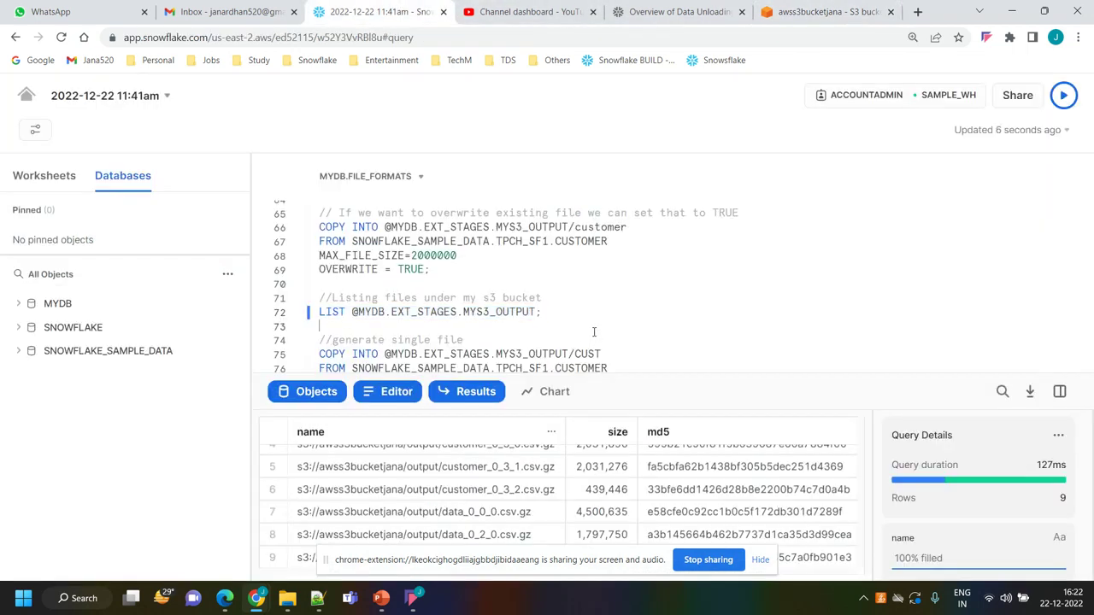
scroll(594, 331, "up", 2)
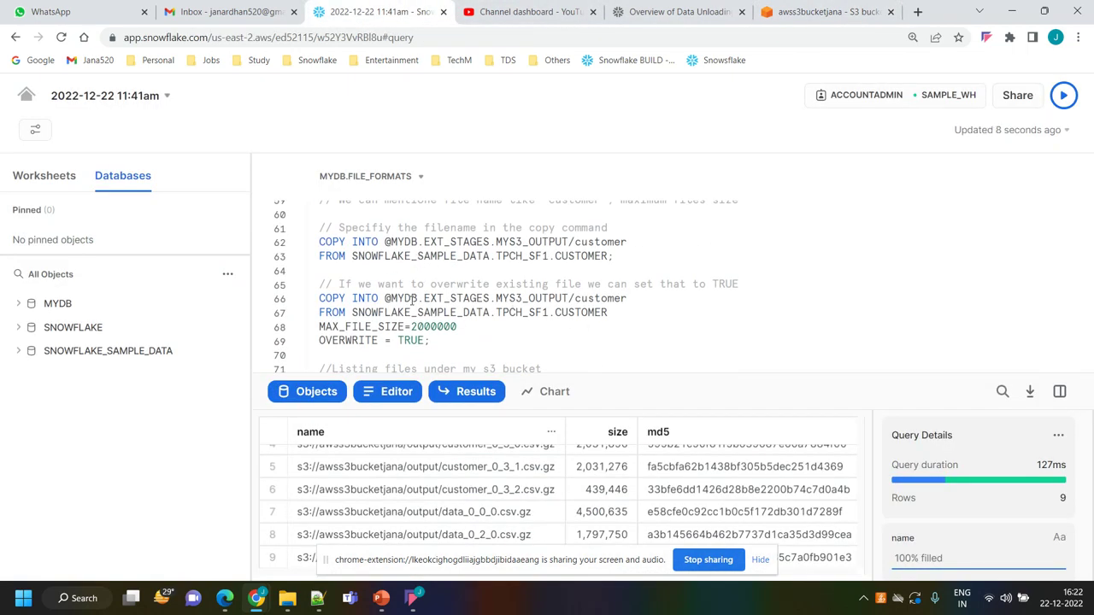
double_click(595, 243)
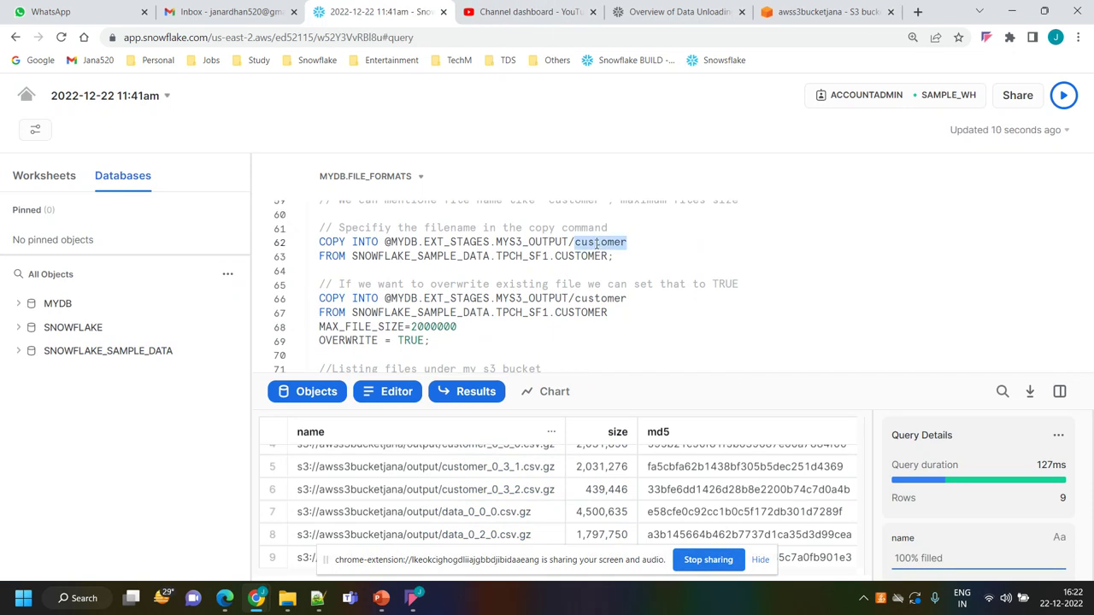
scroll(551, 335, "down", 2)
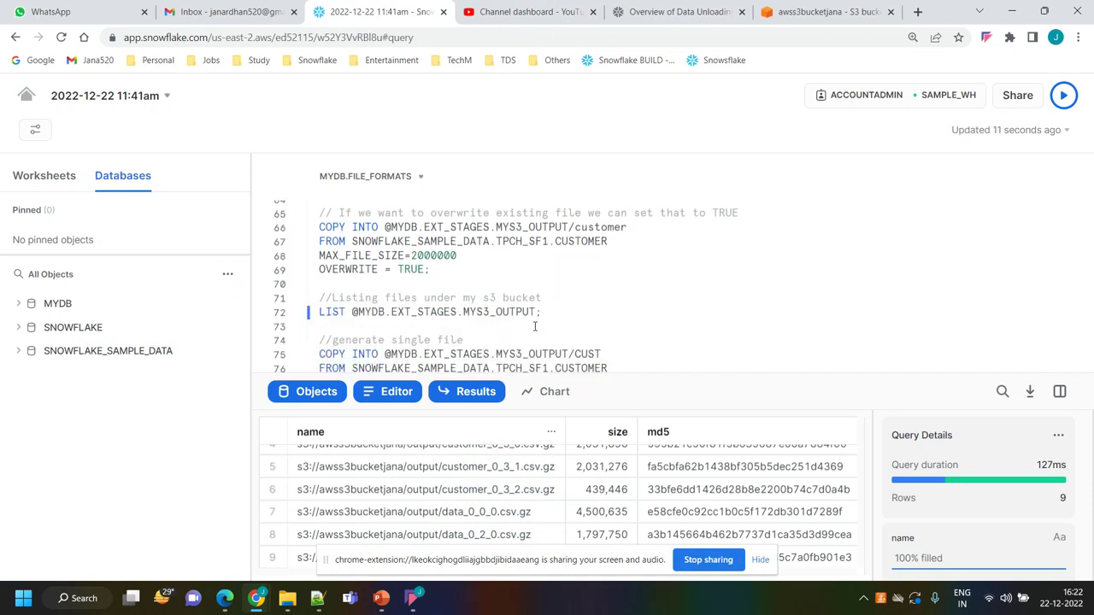
double_click(345, 253)
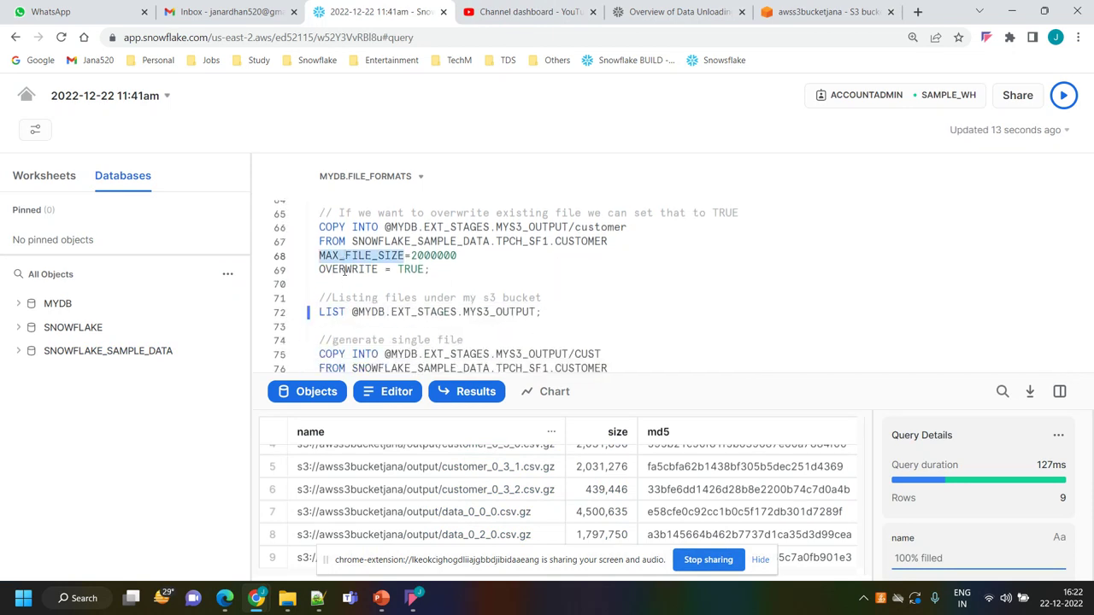
double_click(345, 269)
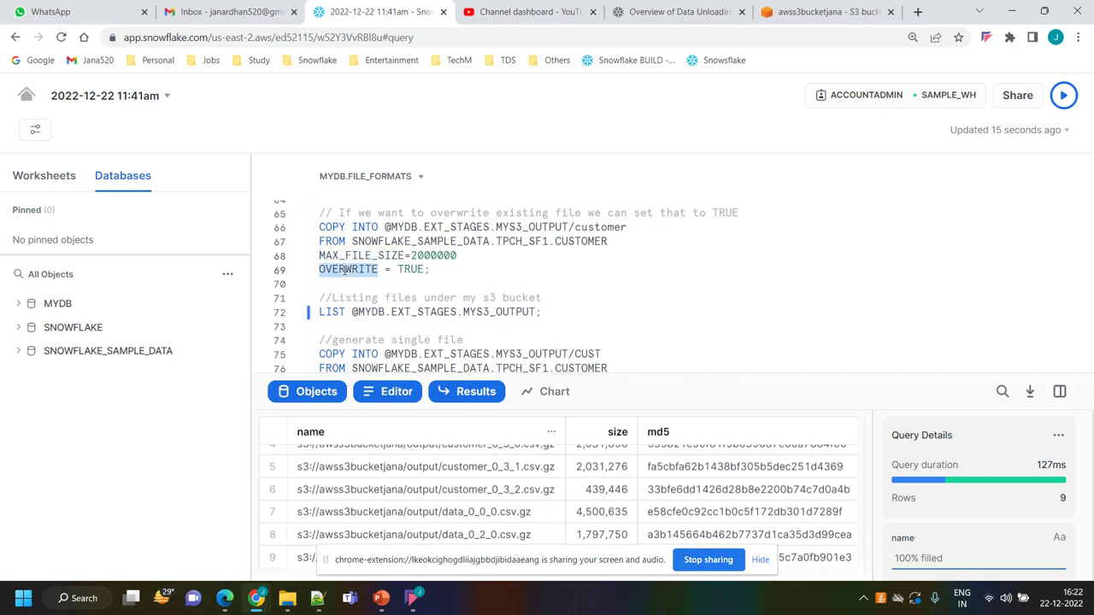
left_click_drag(426, 271, 427, 279)
scroll(427, 278, "down", 2)
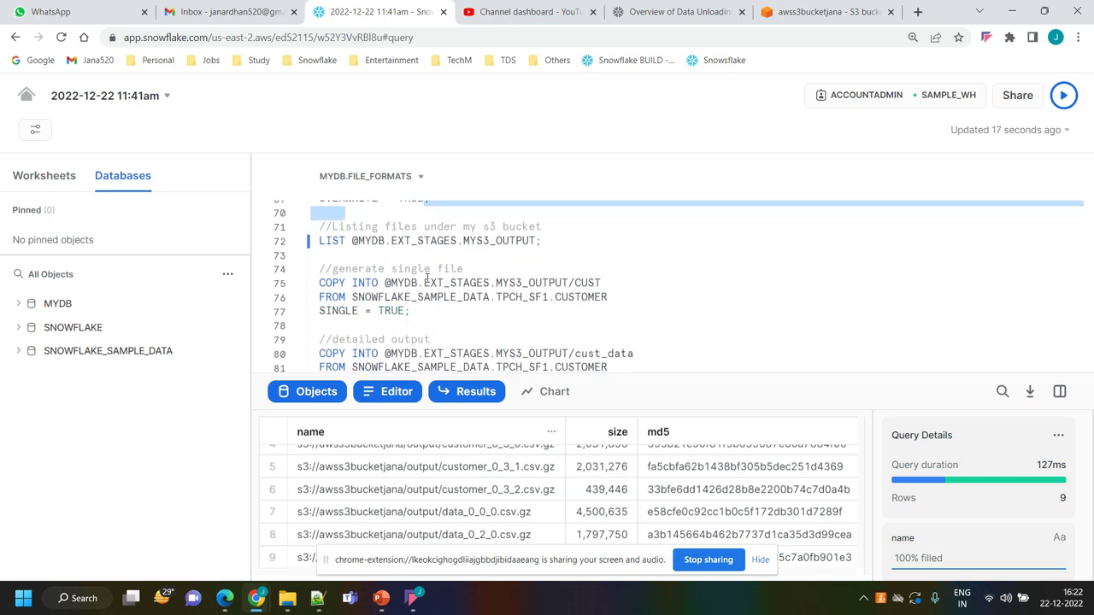
left_click(446, 312)
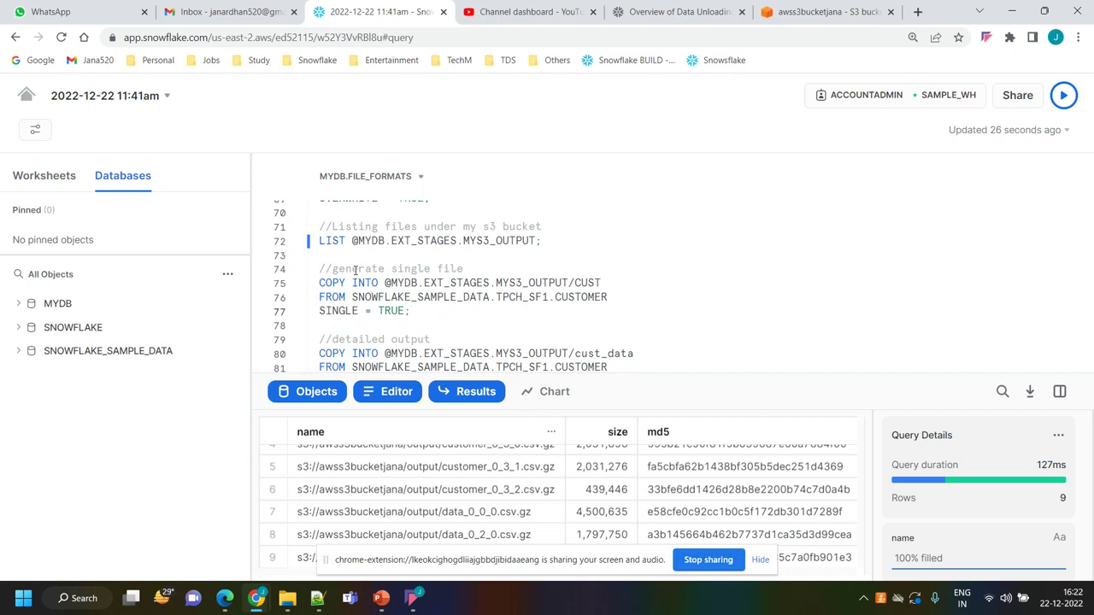
scroll(355, 270, "up", 1)
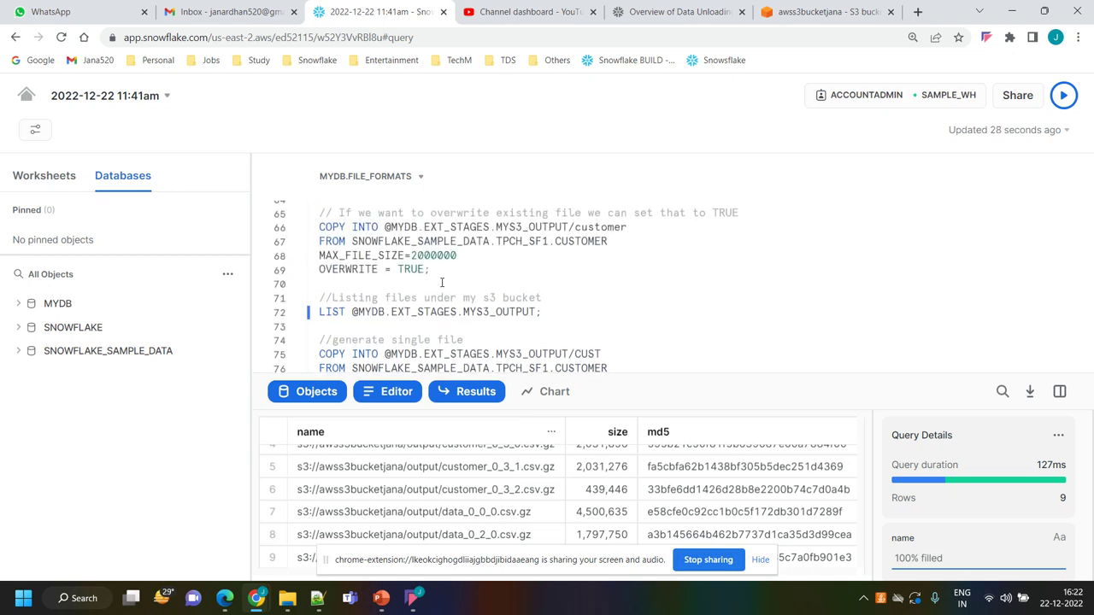
double_click(355, 255)
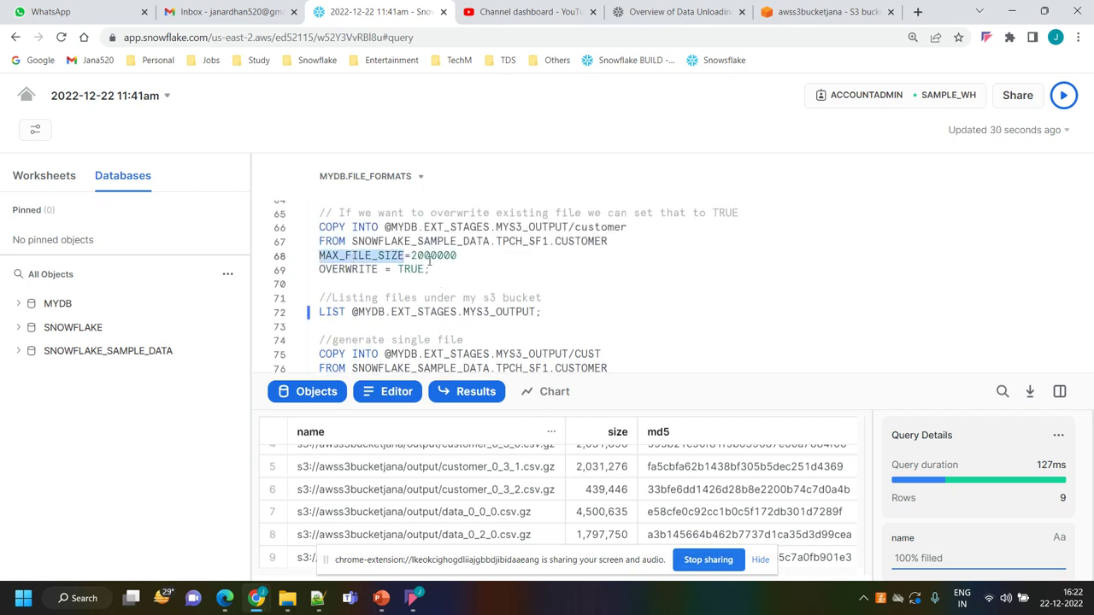
double_click(444, 255)
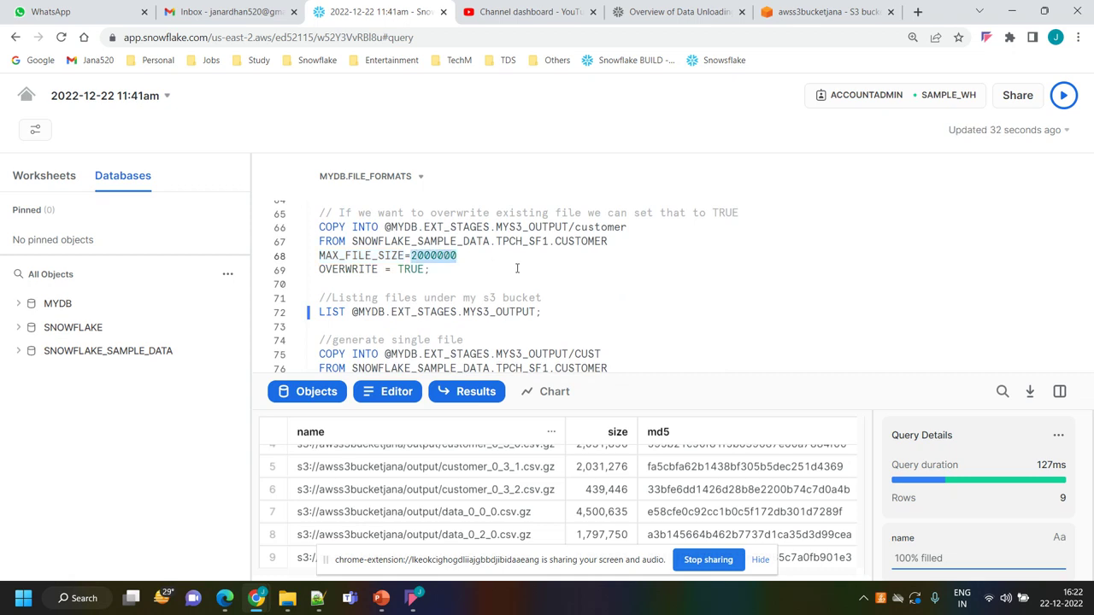
scroll(508, 318, "down", 2)
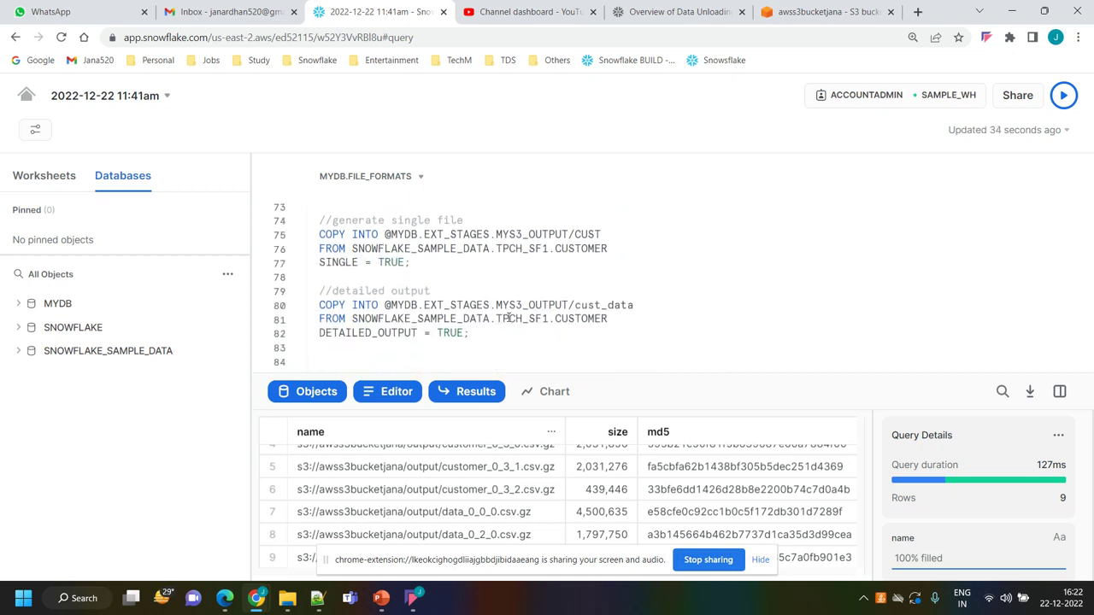
scroll(508, 318, "up", 2)
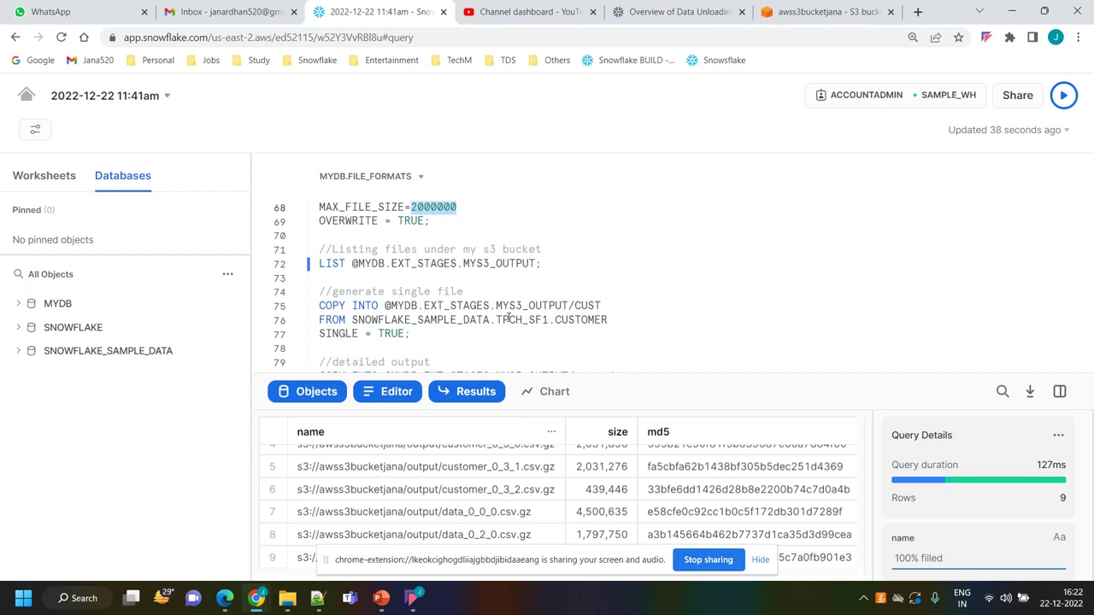
left_click(416, 334)
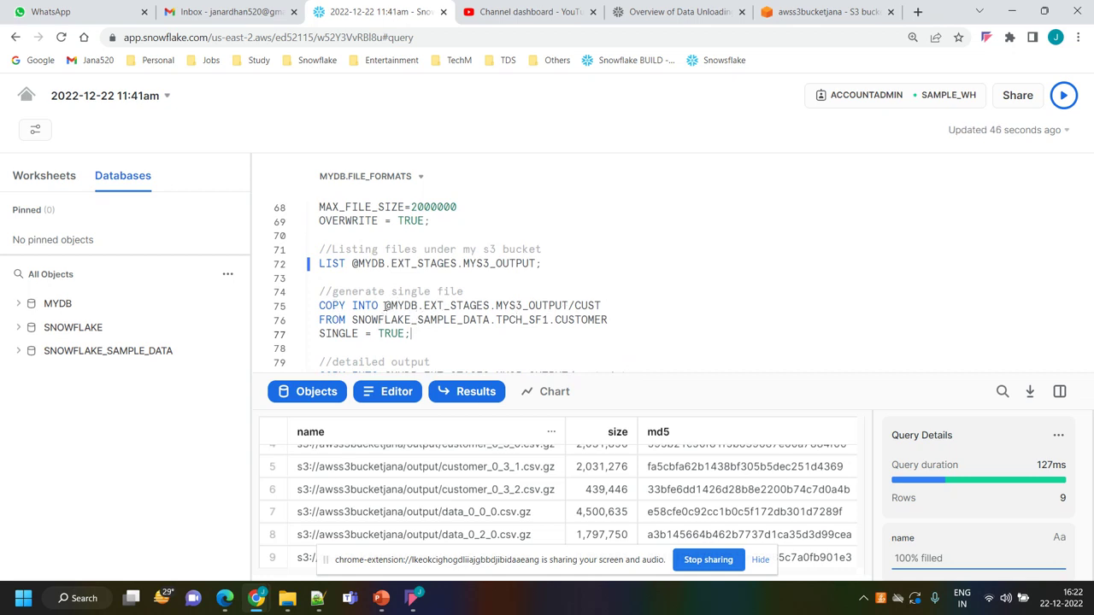
left_click_drag(385, 305, 570, 305)
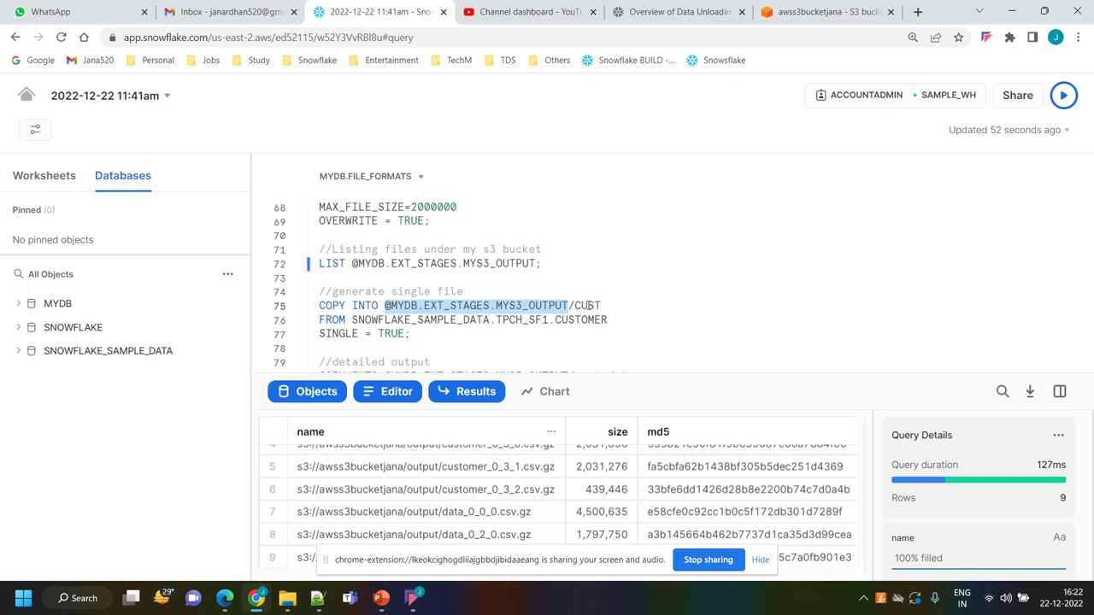
double_click(588, 305)
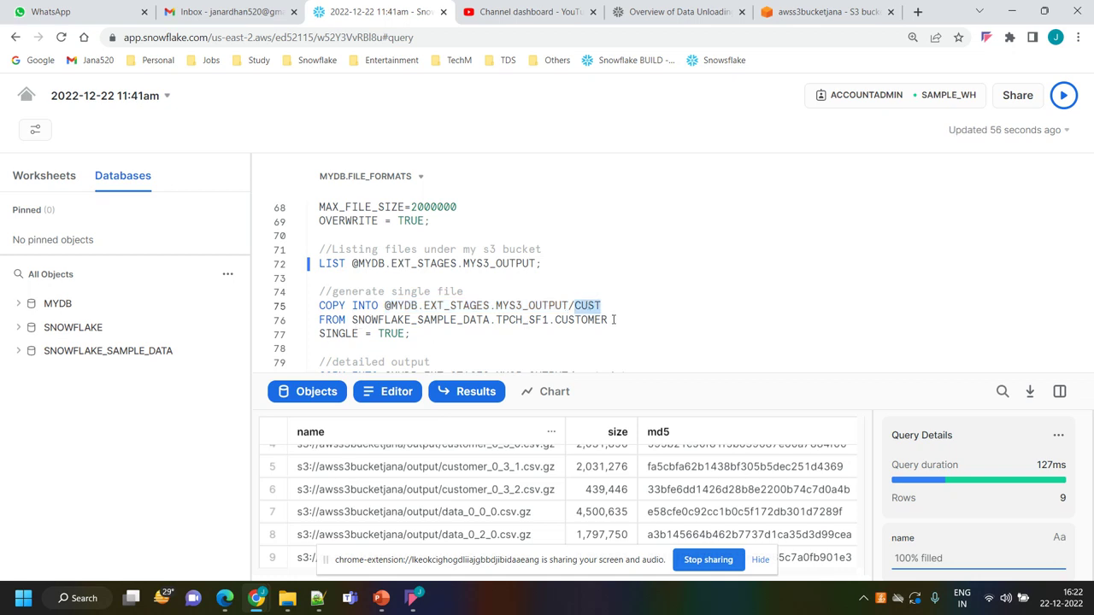
left_click_drag(614, 320, 354, 321)
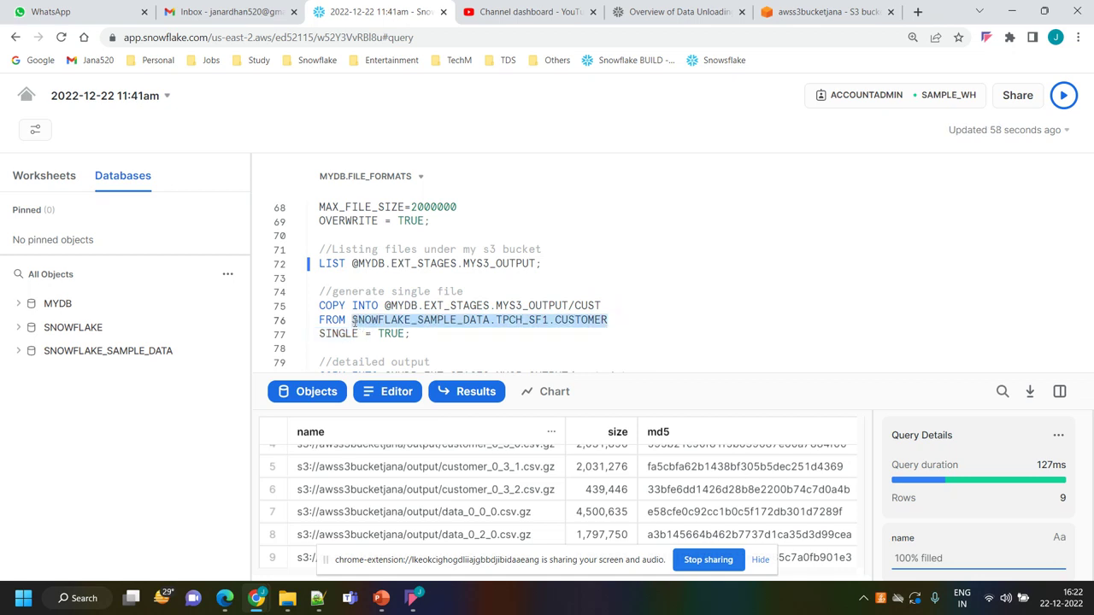
left_click(423, 334)
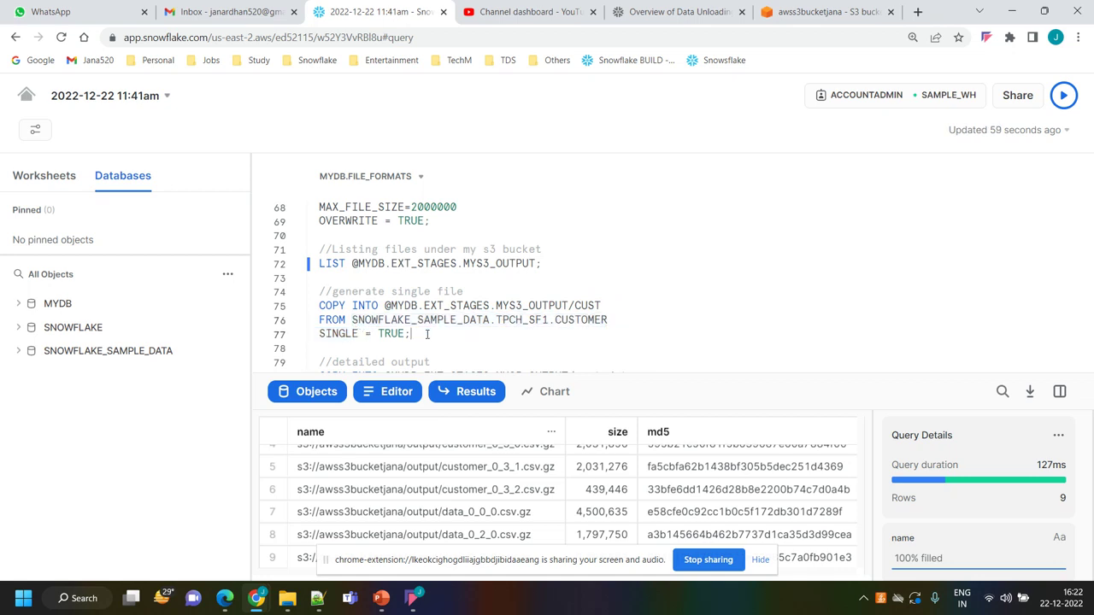
double_click(328, 336)
left_click(420, 334)
left_click_drag(427, 334, 306, 307)
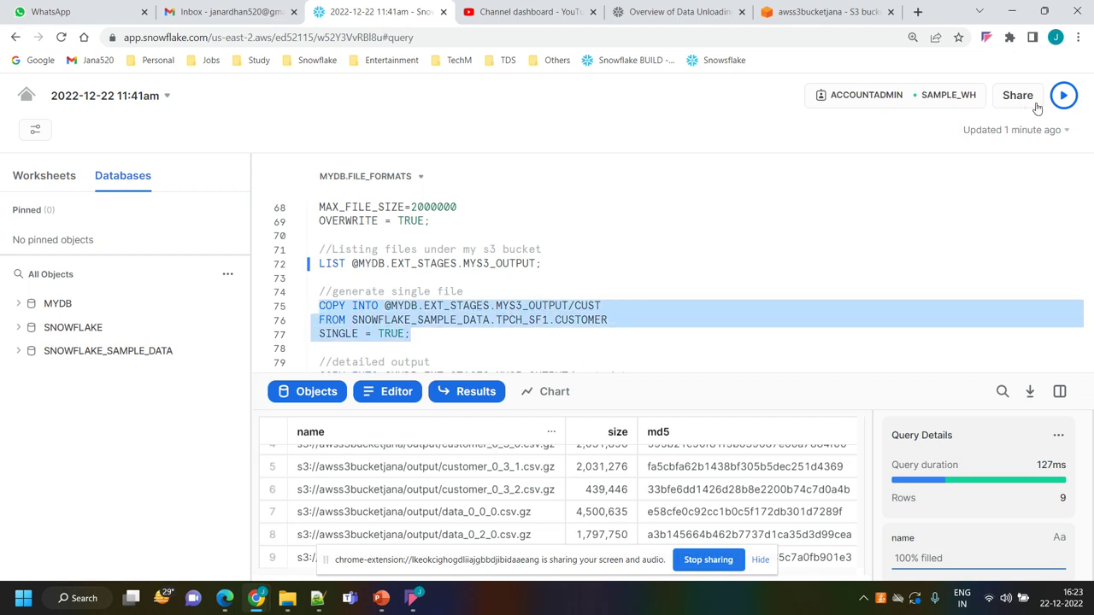
left_click(1063, 96)
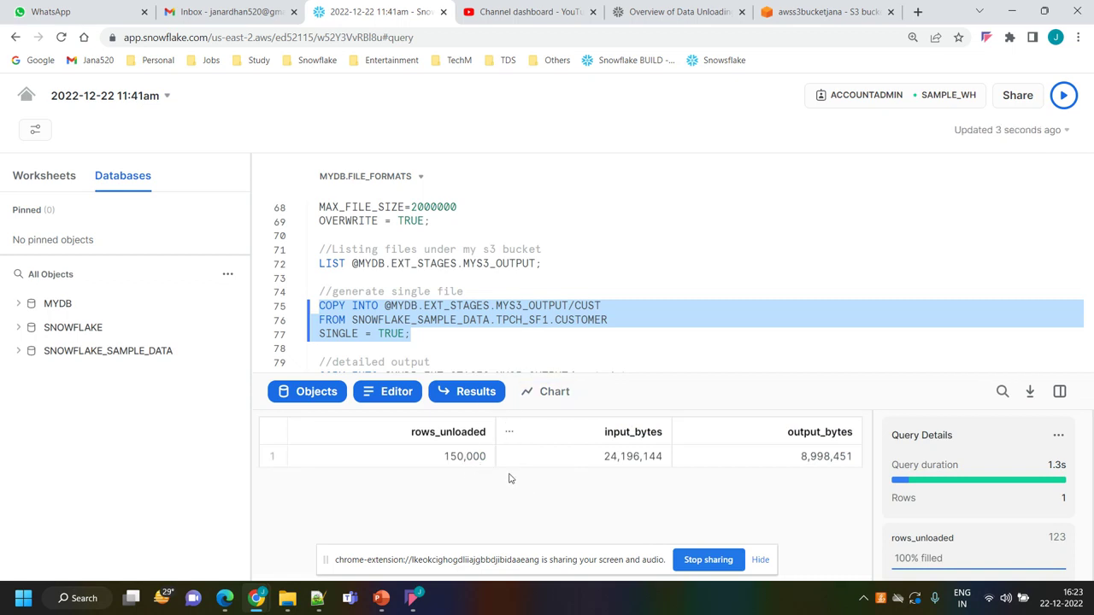
- Switch to the S3 console, refresh the output/ object list, and check the CUST file against the name in the Snowflake COPY INTO statement
left_click(800, 10)
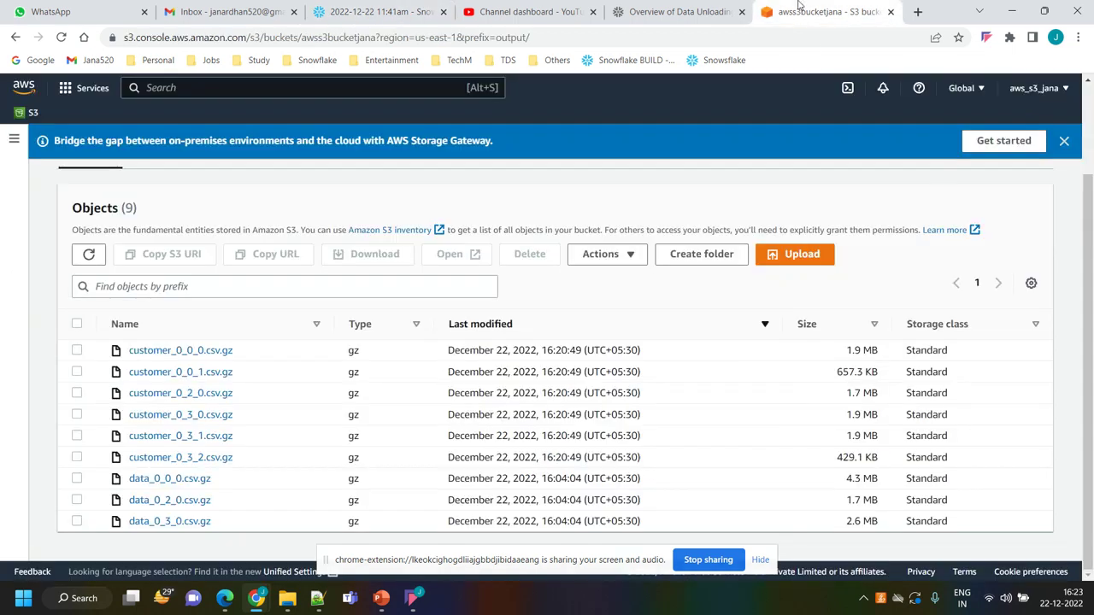
left_click(89, 255)
left_click(88, 255)
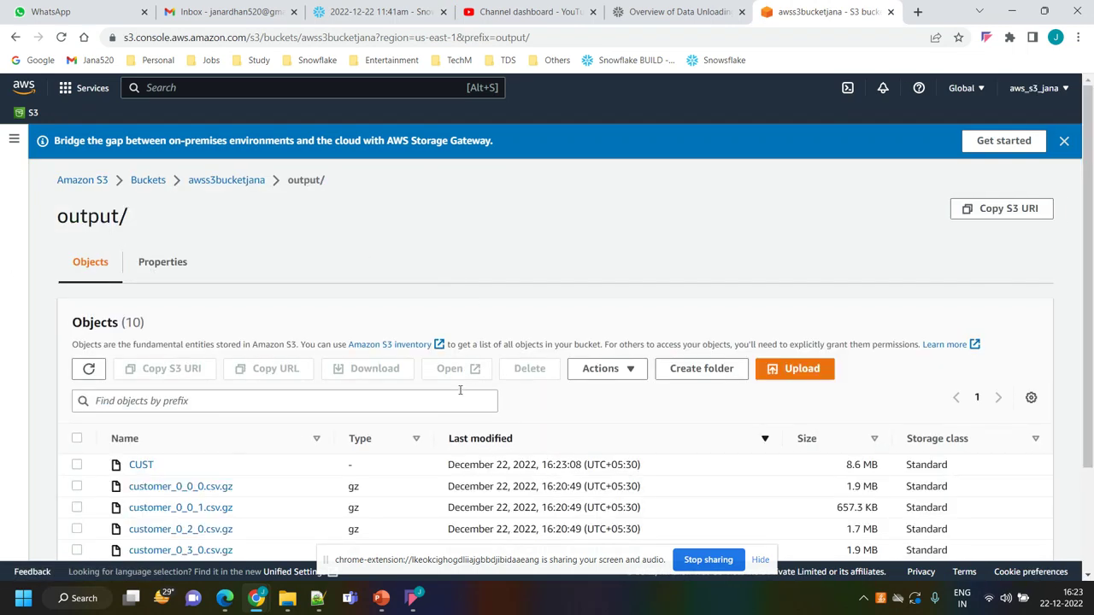
scroll(460, 390, "down", 2)
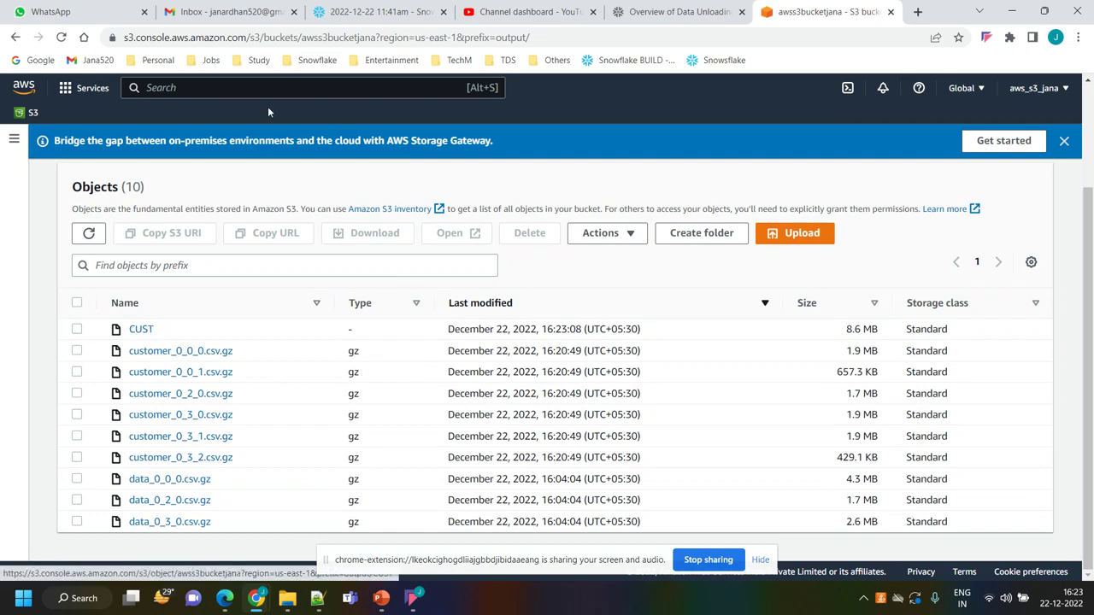
left_click(376, 12)
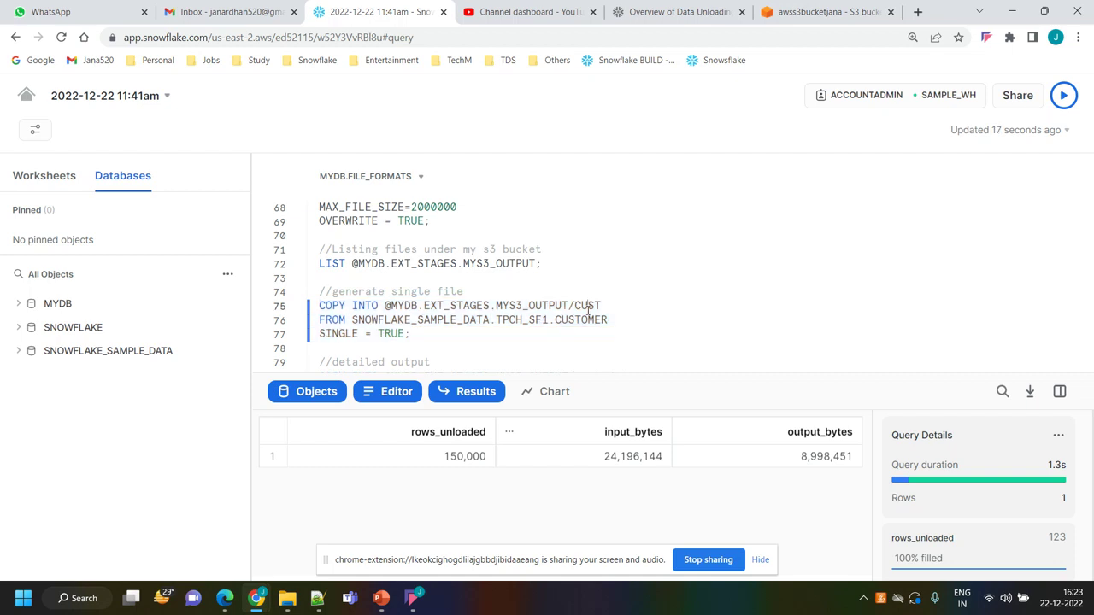
double_click(579, 305)
left_click(794, 8)
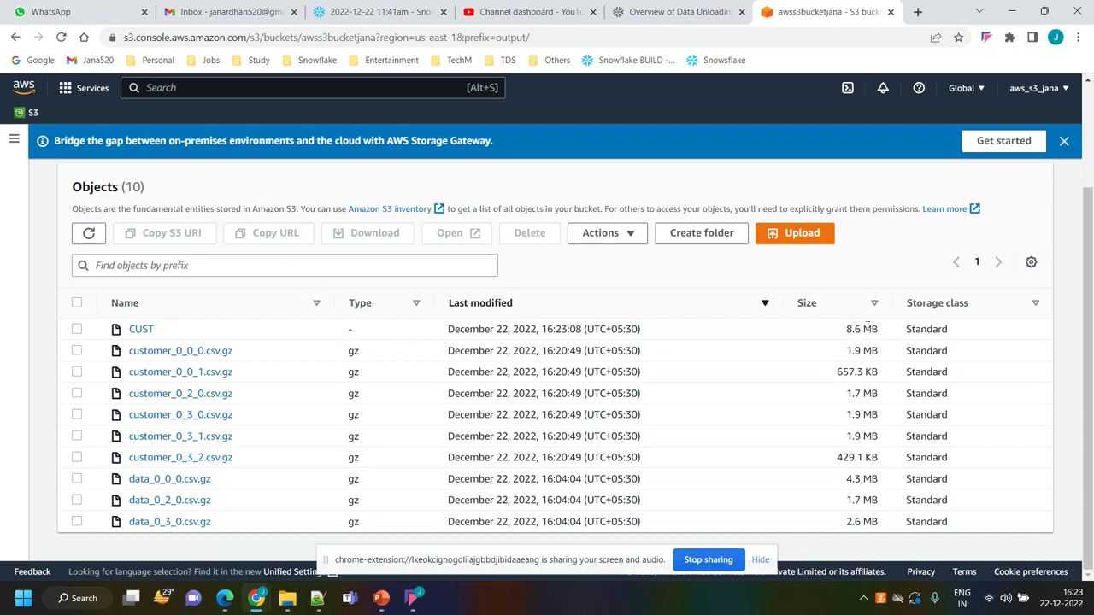
- Look over the detailed-output COPY INTO statement in Snowflake, and switch to PowerPoint to read DETAILED_OUTPUT on the Unloading Options slide
left_click(376, 12)
left_click(441, 331)
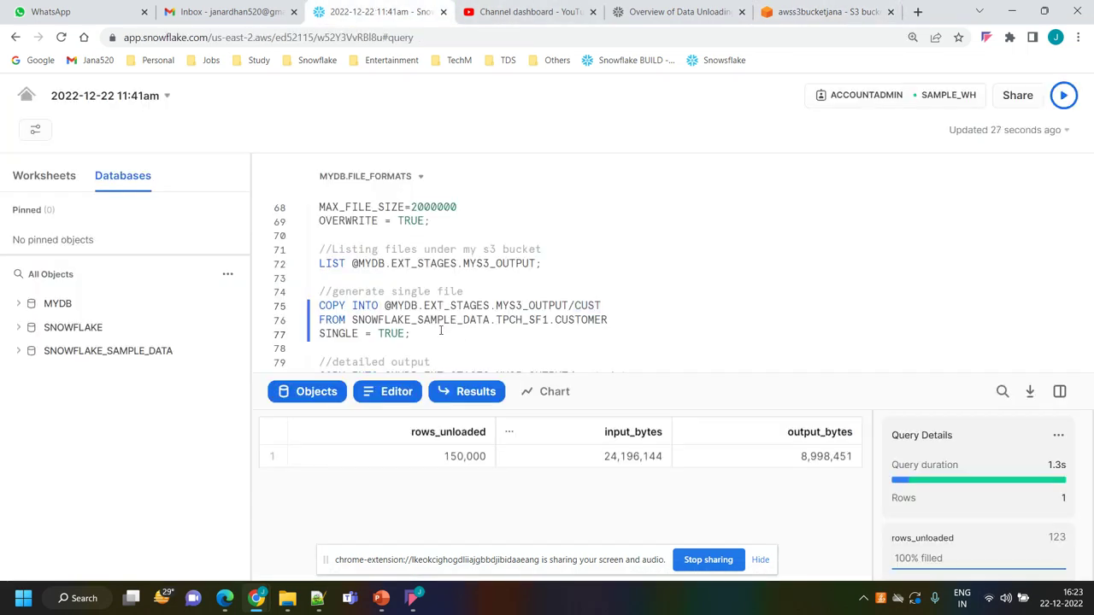
scroll(441, 331, "down", 2)
left_click(502, 338)
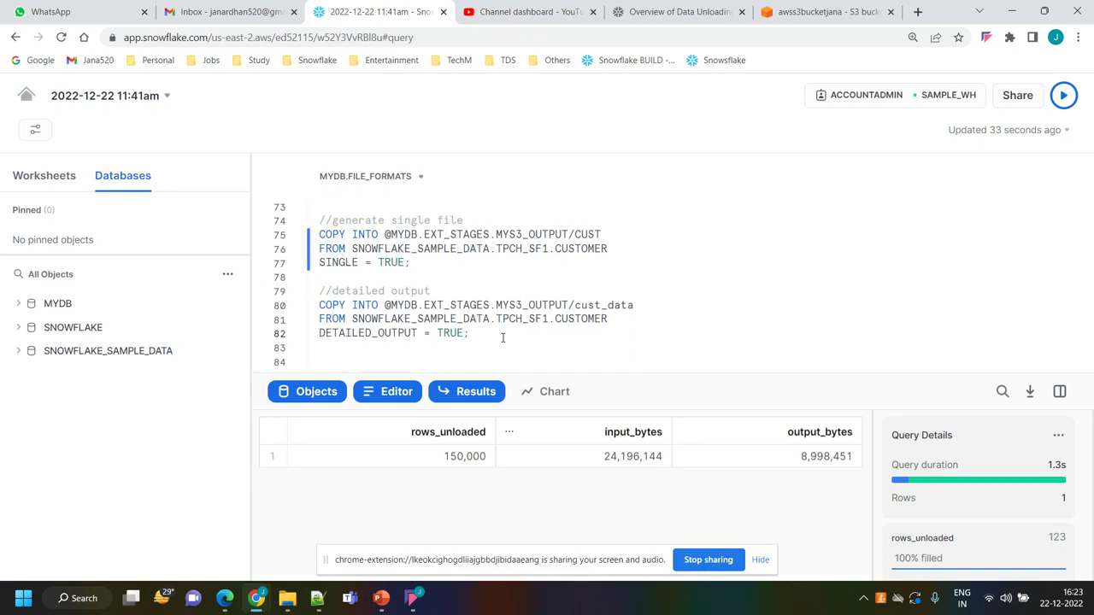
left_click(381, 598)
left_click(85, 366)
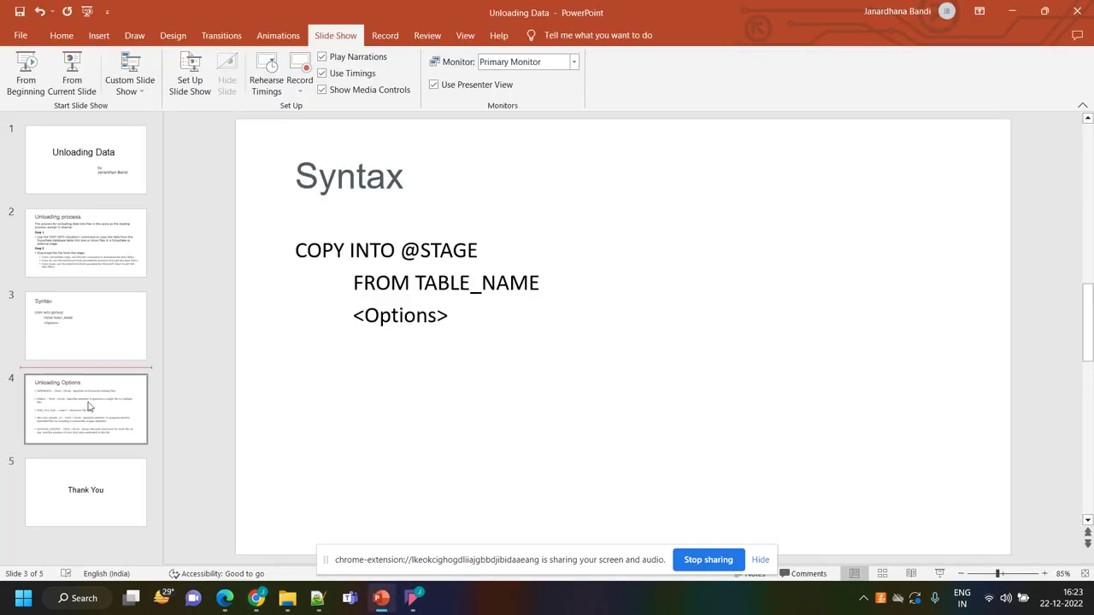
left_click(90, 407)
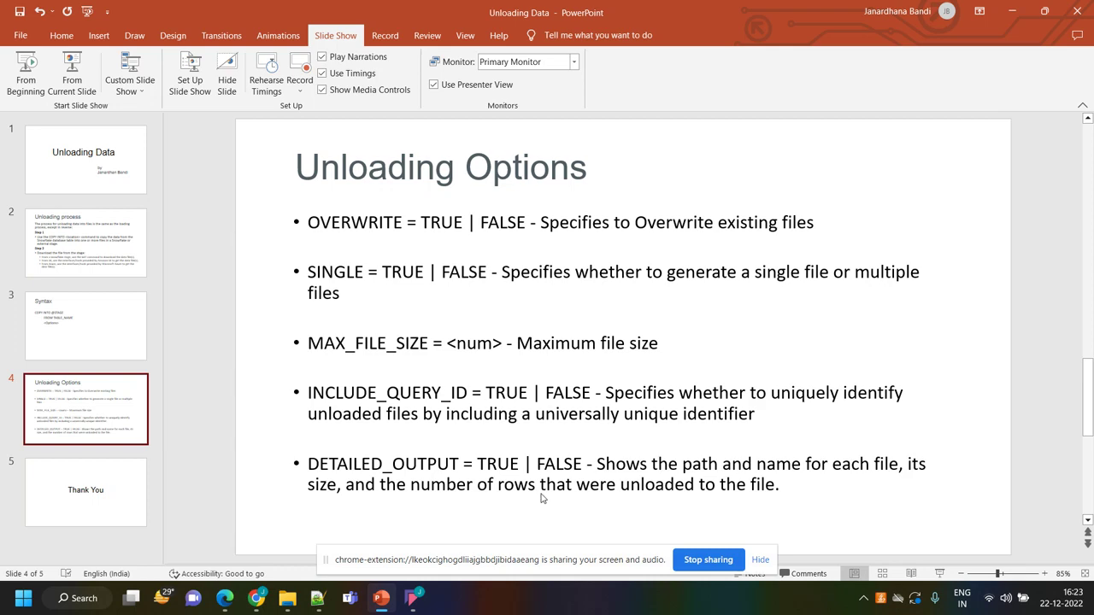
key("alt+Tab")
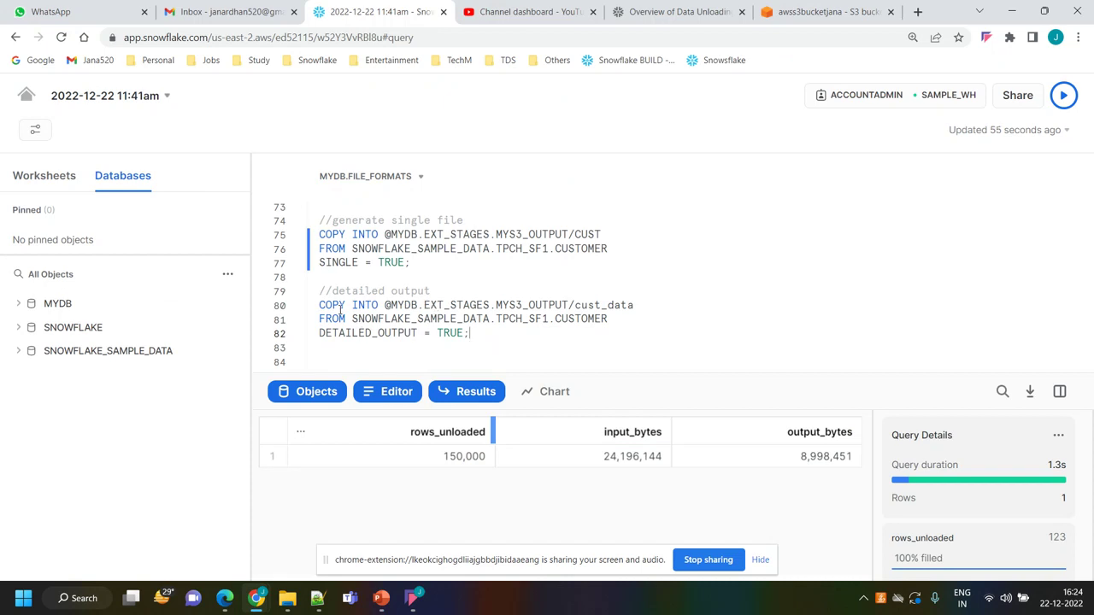
double_click(511, 305)
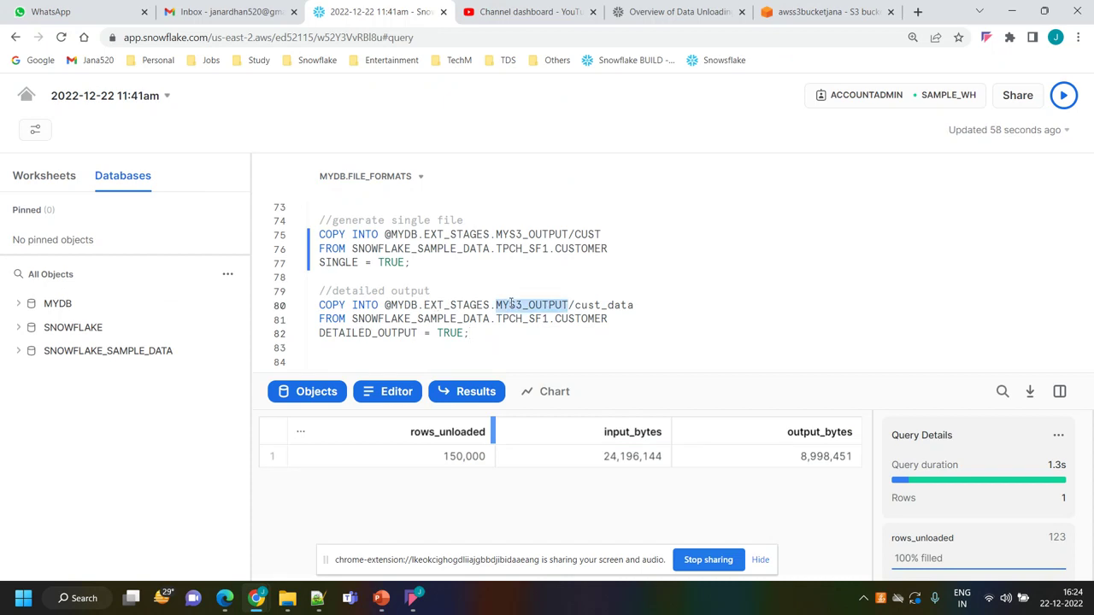
double_click(596, 304)
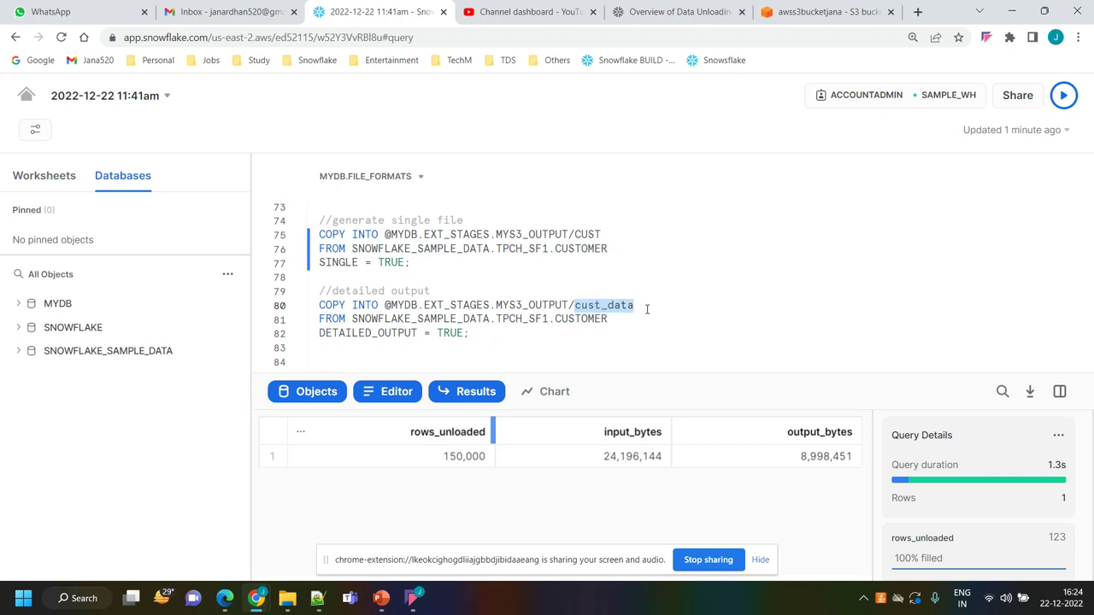
left_click_drag(612, 318, 354, 316)
left_click(370, 345)
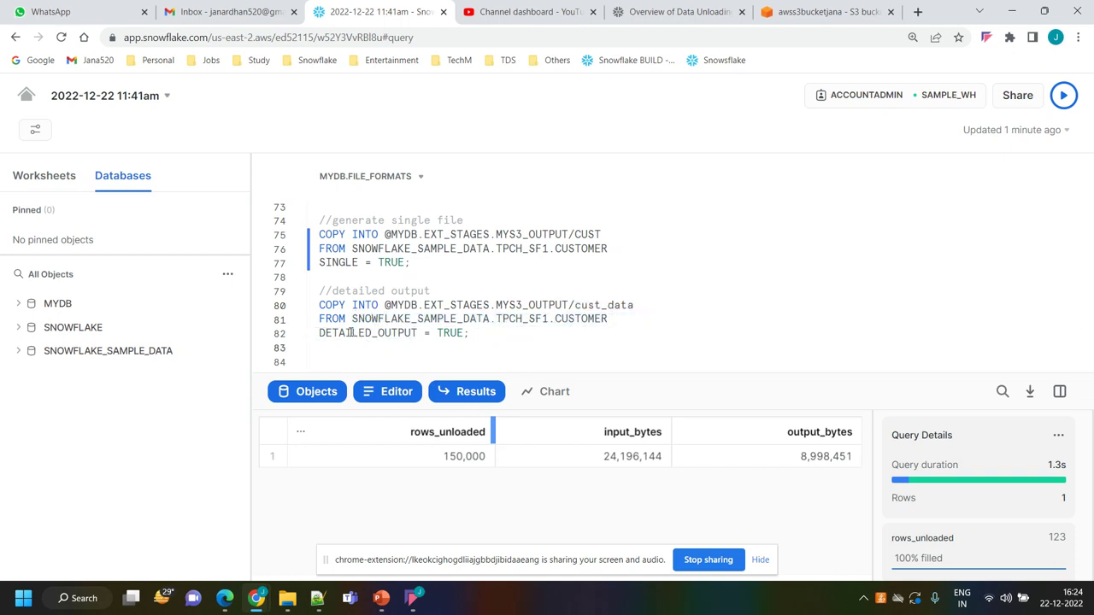
double_click(351, 335)
left_click(484, 336)
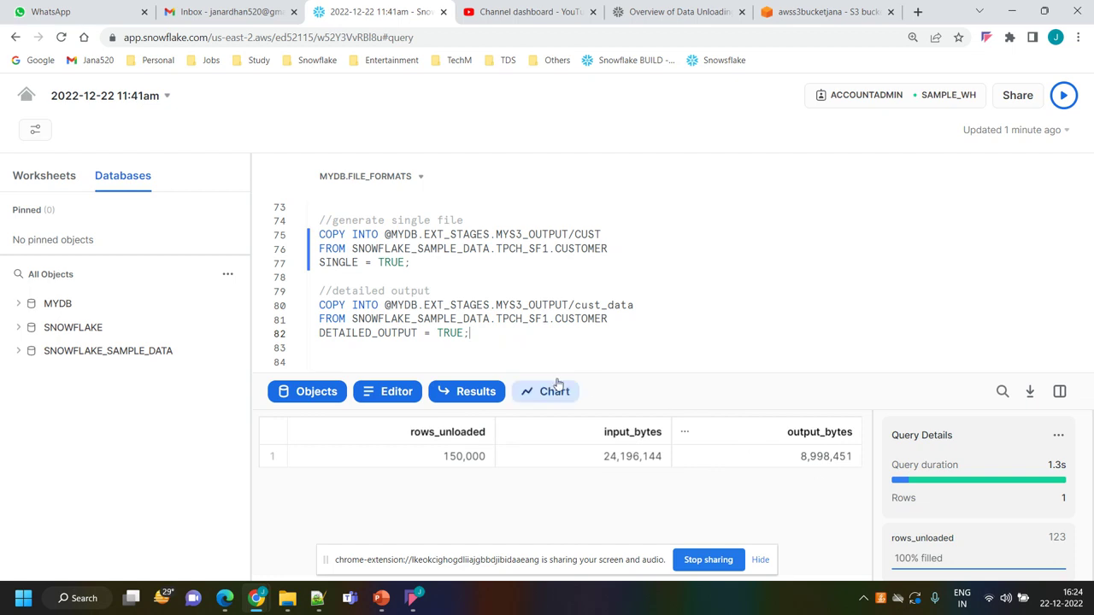
double_click(348, 333)
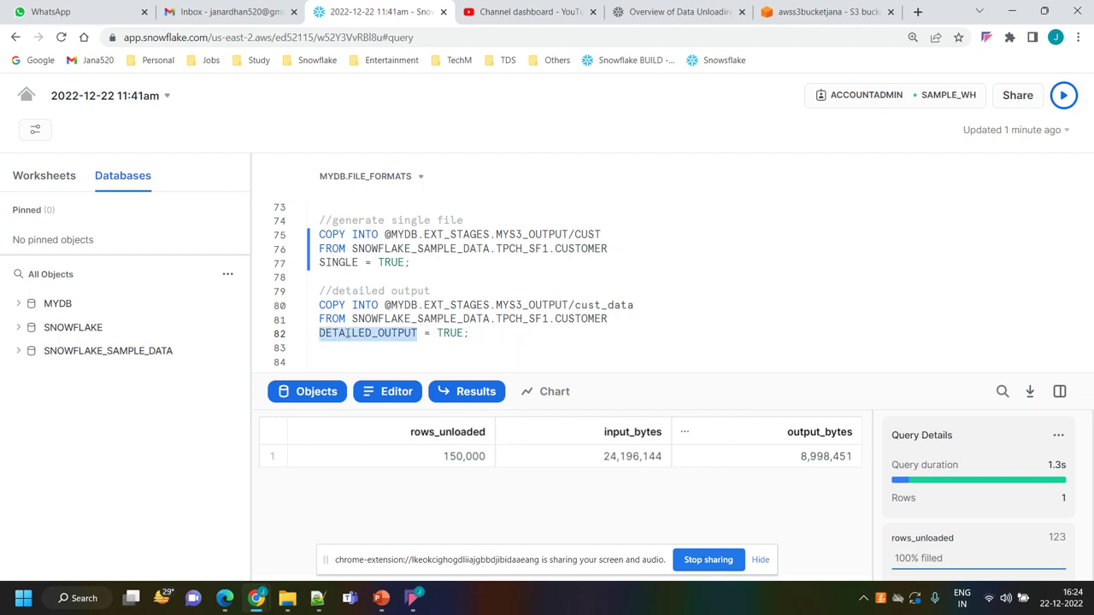
left_click(499, 334)
left_click_drag(470, 333, 318, 305)
left_click(1063, 95)
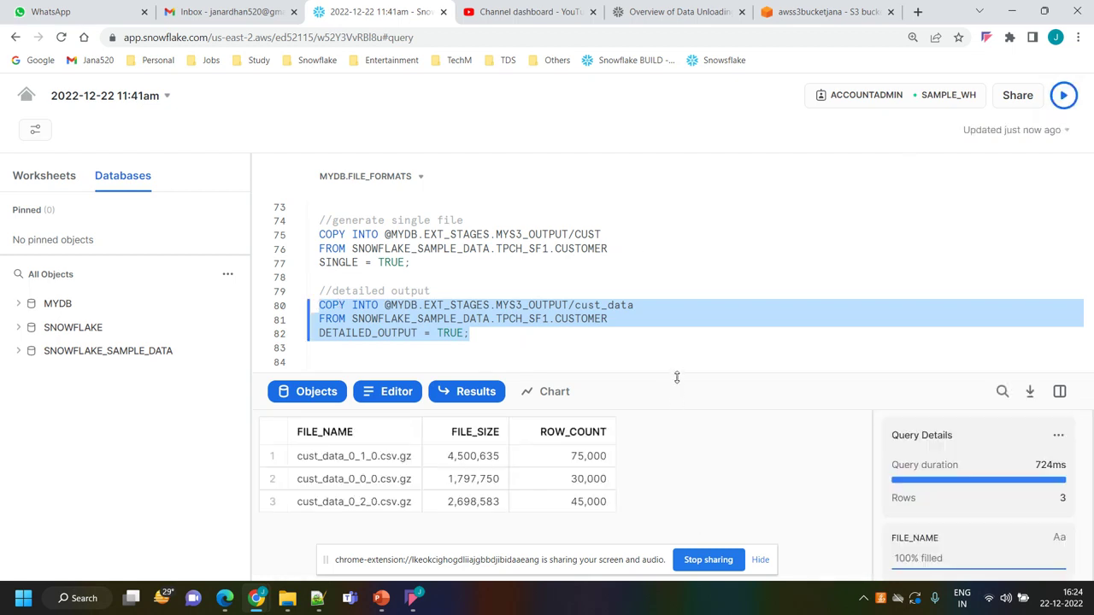
left_click_drag(676, 379, 677, 343)
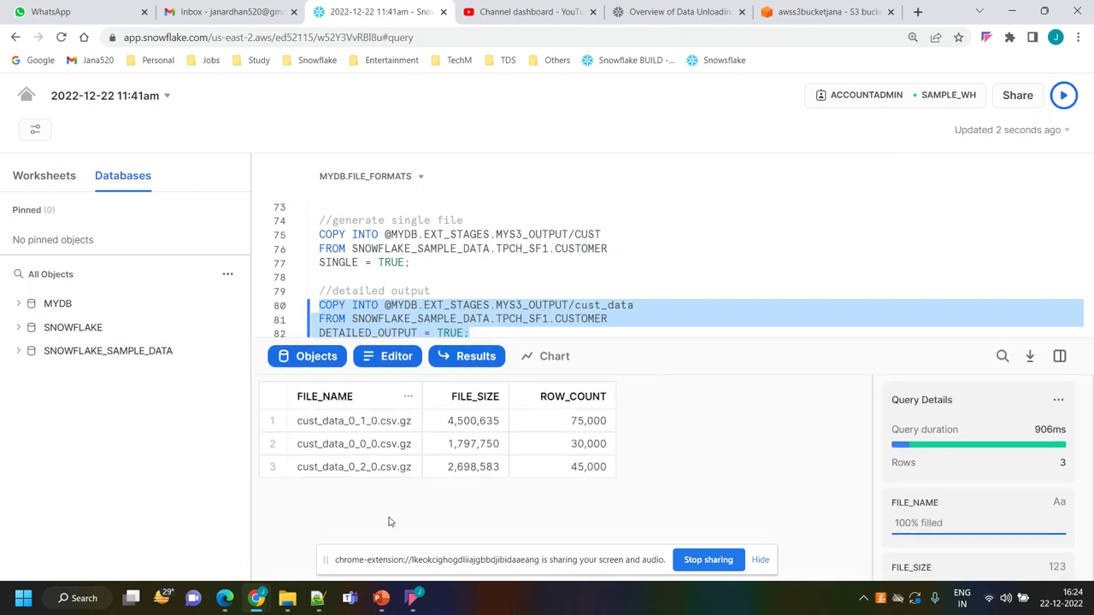